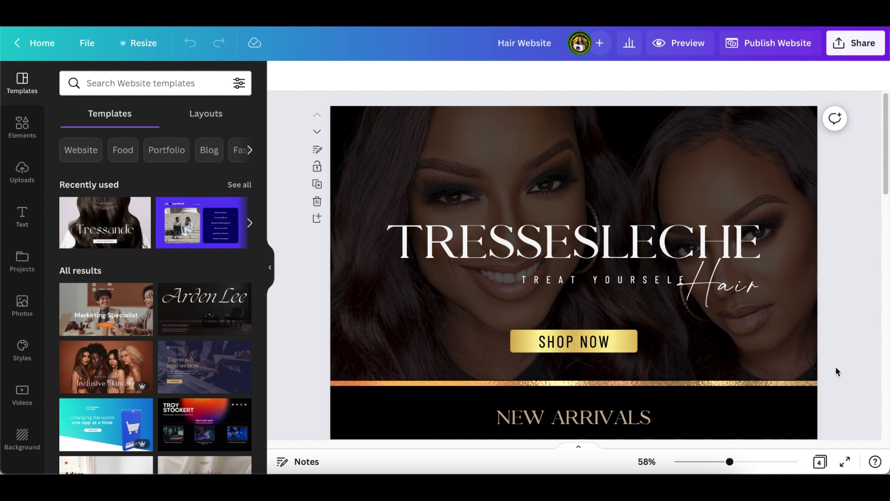
- Duplicate the hero header page of the Hair Website homepage
scroll(826, 346, down, 5)
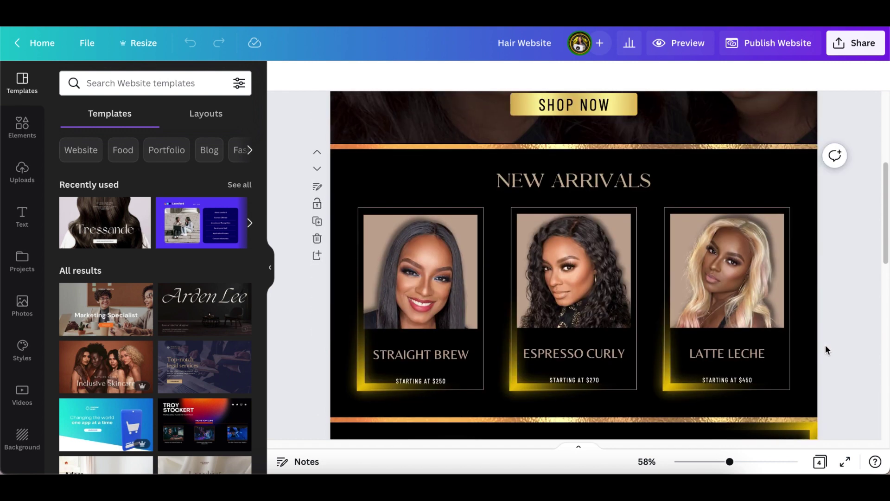
scroll(826, 345, down, 8)
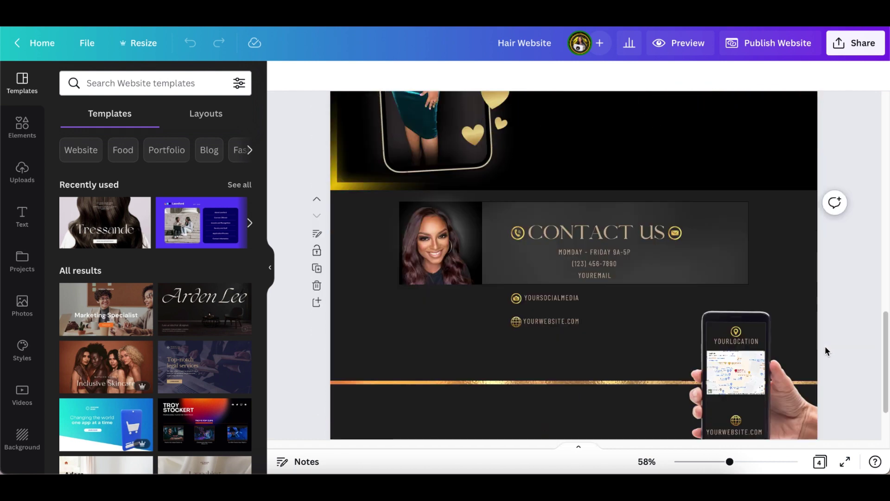
scroll(825, 346, down, 2)
scroll(825, 346, up, 6)
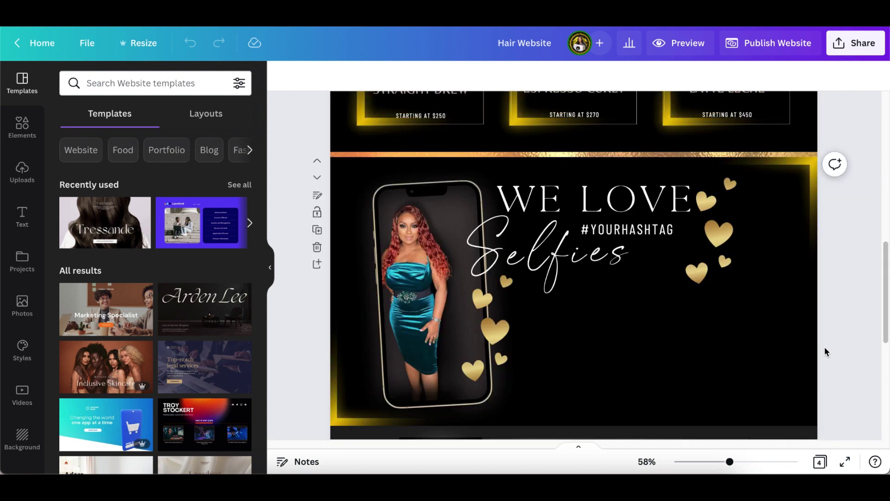
scroll(824, 351, up, 8)
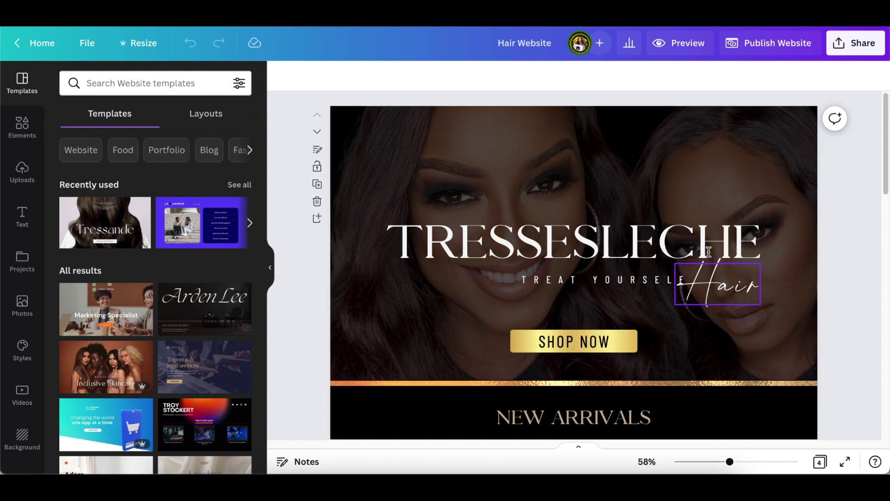
scroll(712, 252, down, 2)
scroll(712, 252, down, 3)
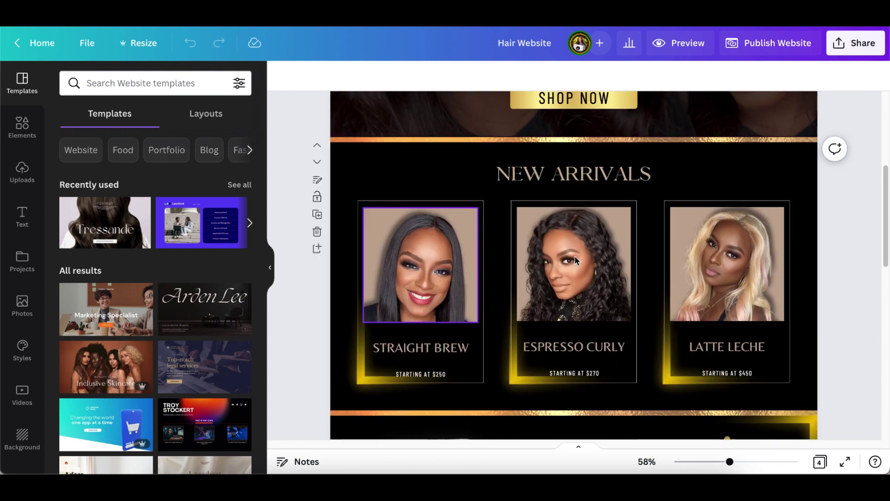
scroll(556, 328, down, 2)
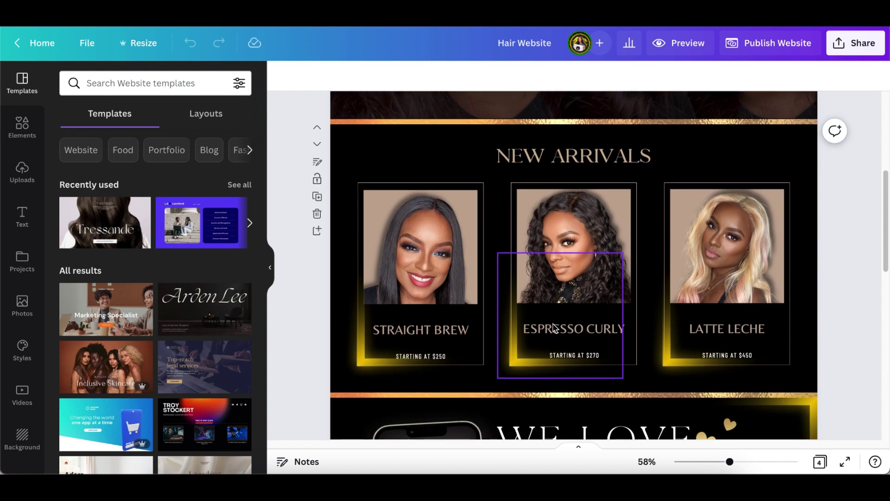
scroll(500, 381, down, 5)
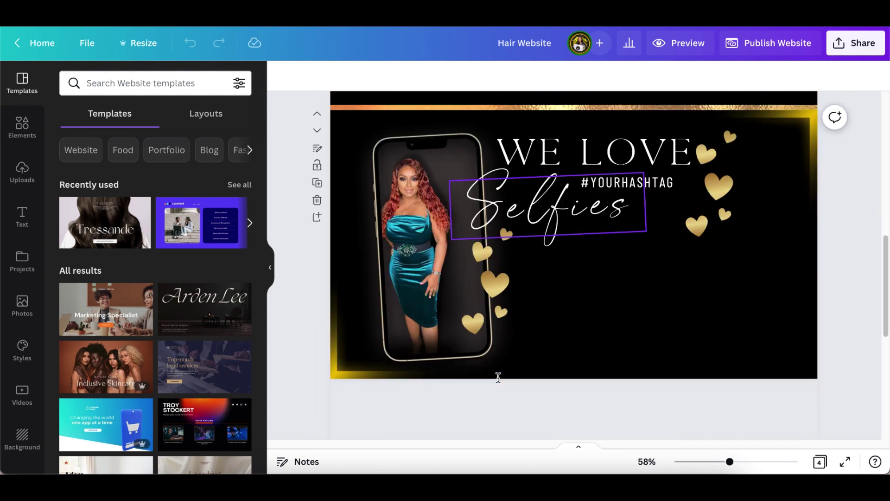
scroll(499, 381, down, 2)
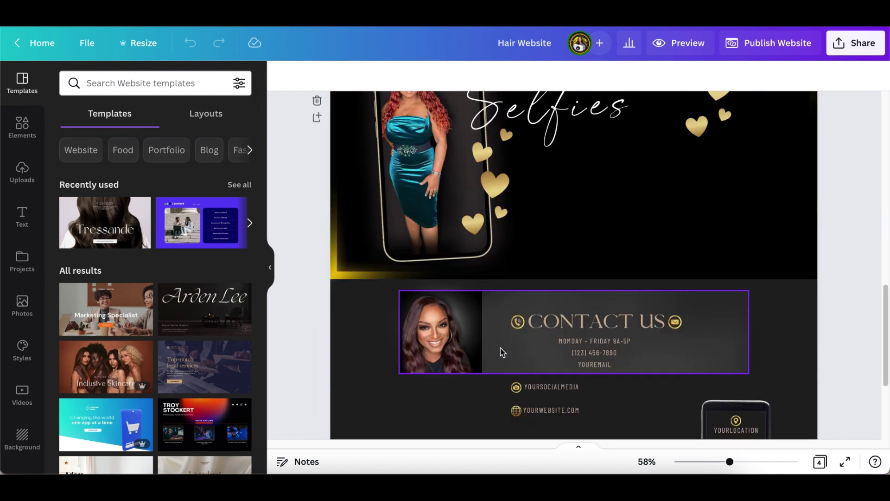
scroll(501, 350, down, 3)
scroll(510, 348, up, 2)
scroll(513, 347, up, 6)
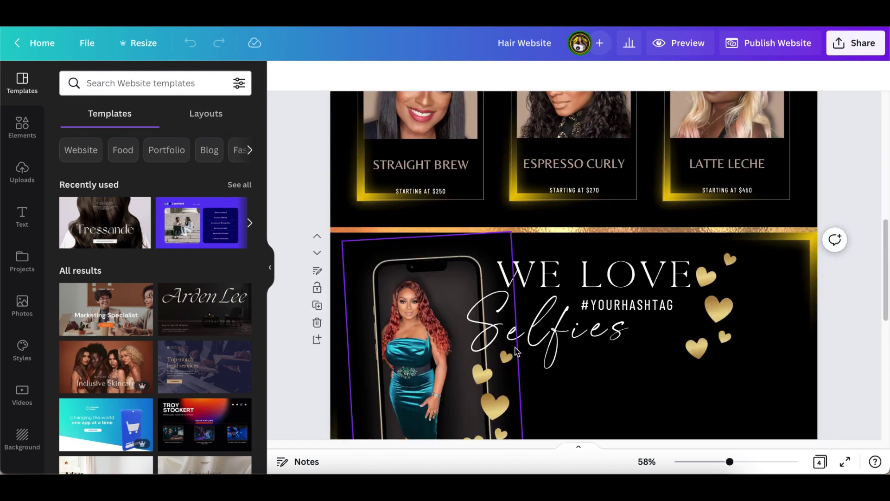
scroll(516, 347, up, 6)
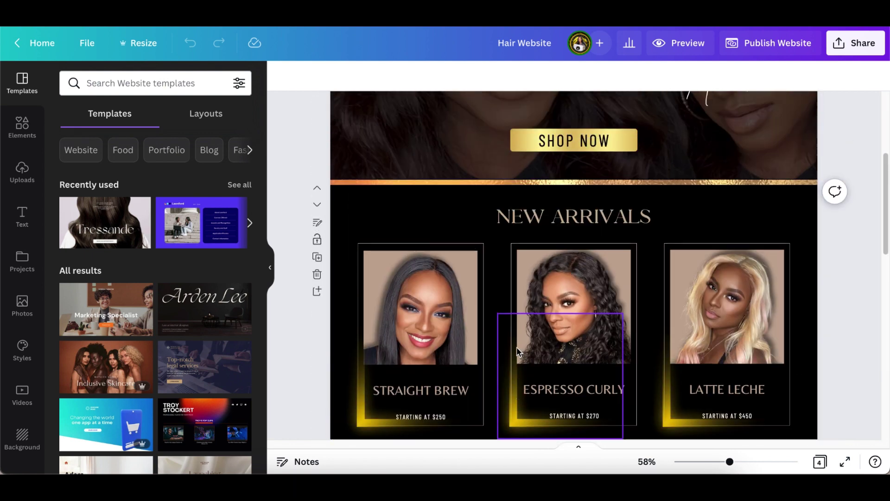
scroll(517, 351, up, 2)
scroll(584, 270, up, 1)
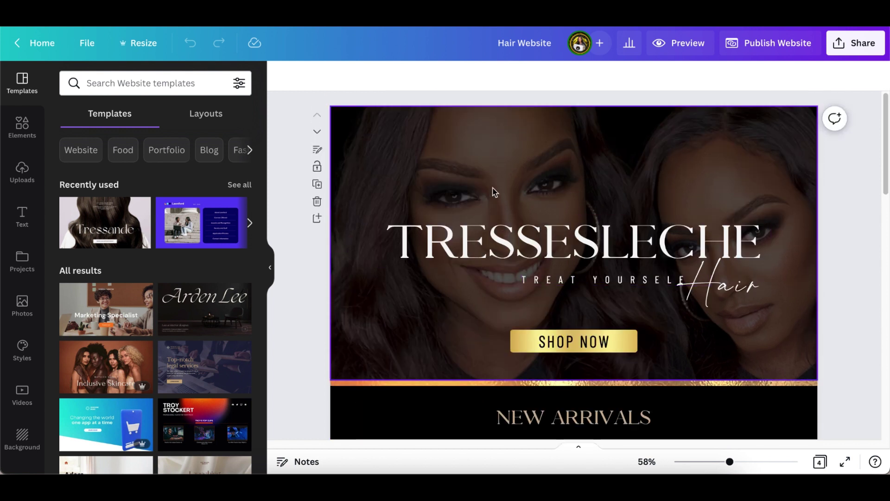
scroll(495, 302, down, 4)
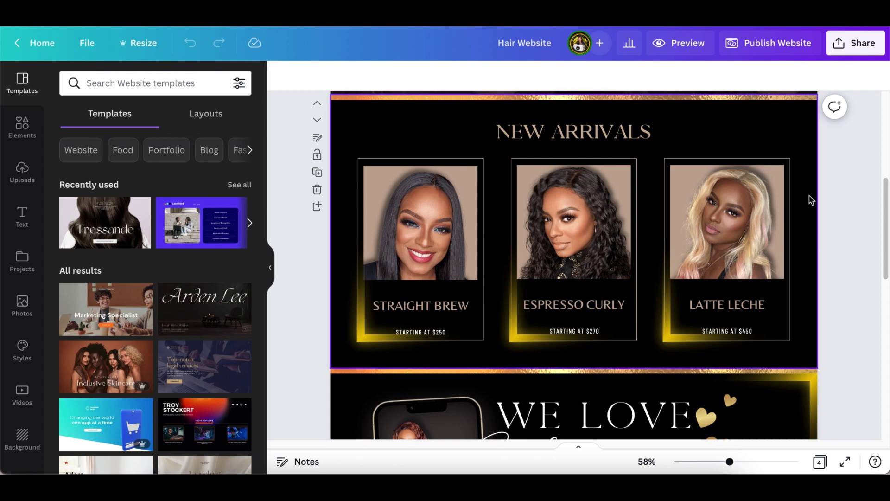
scroll(802, 191, up, 6)
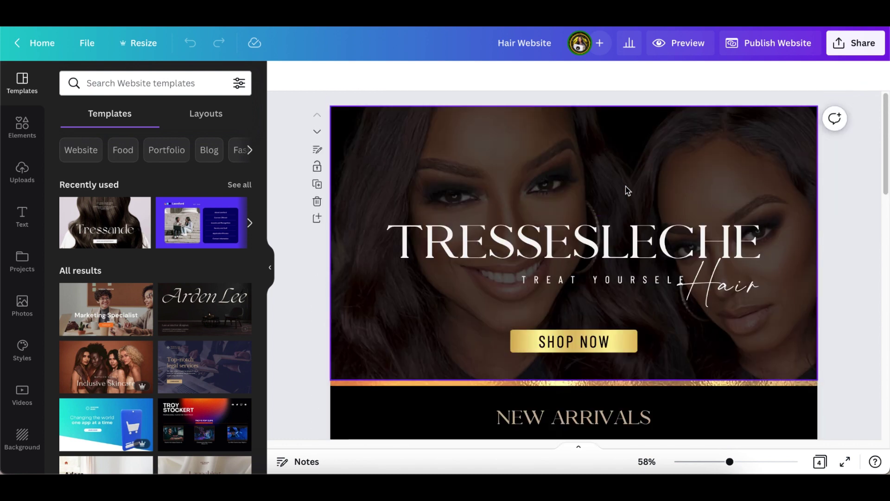
click(317, 185)
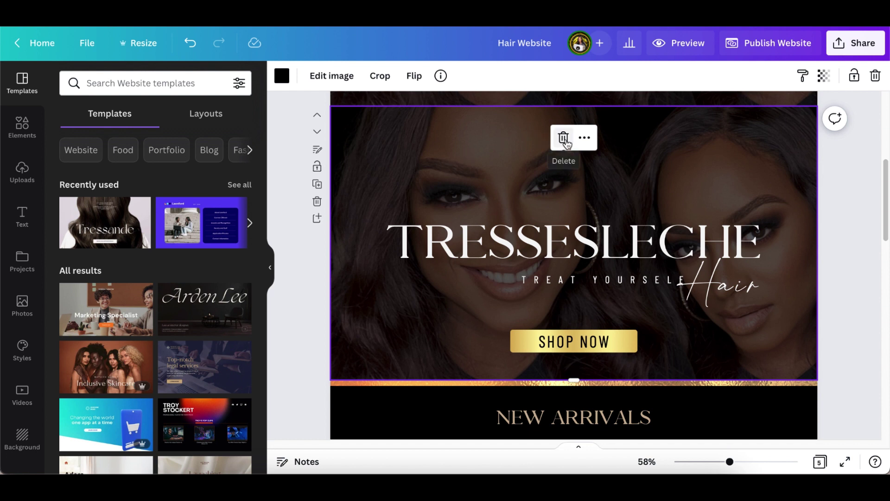
- Detach the two-women photo from the background and move the TRESSESLECHE headline to the top
right_click(499, 175)
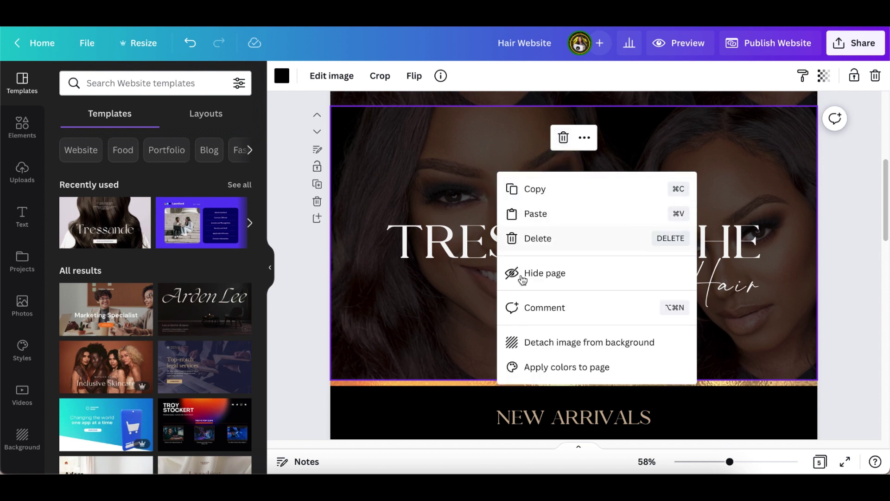
click(533, 342)
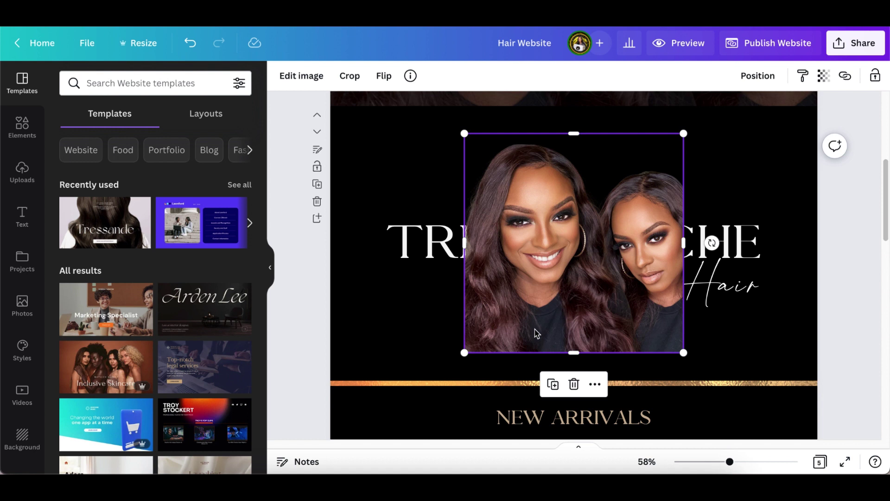
click(429, 245)
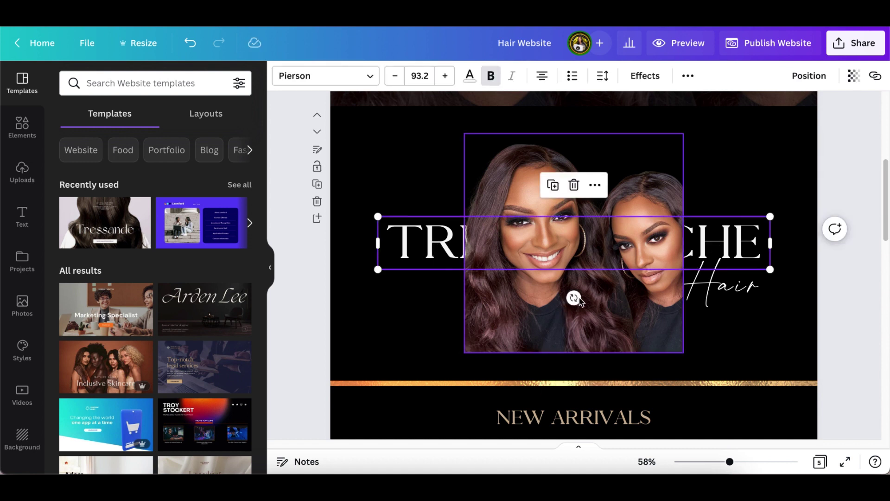
drag(720, 248, 764, 153)
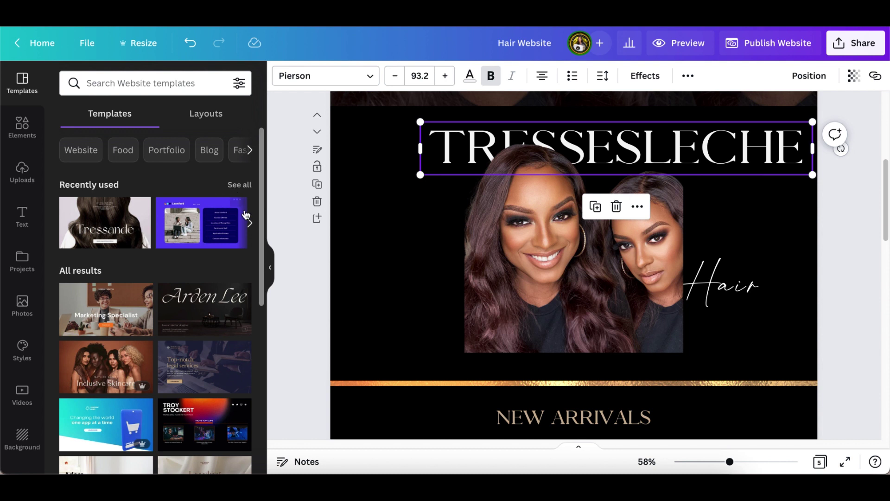
click(123, 226)
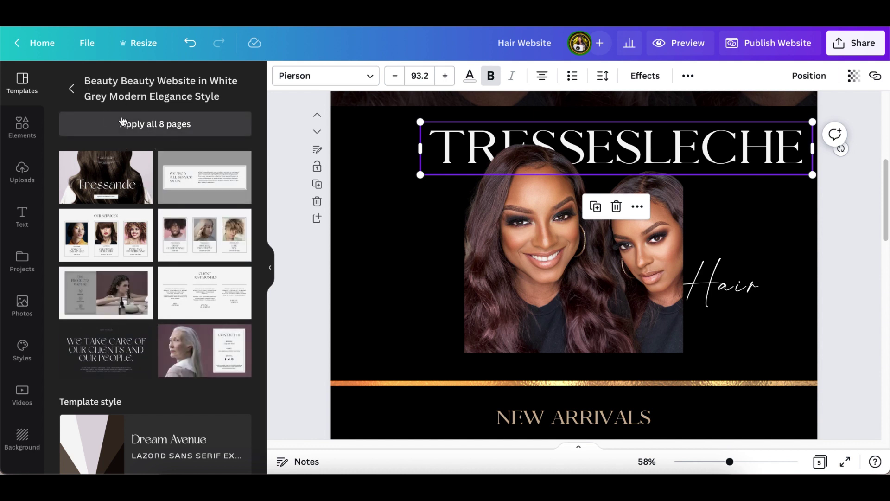
click(71, 88)
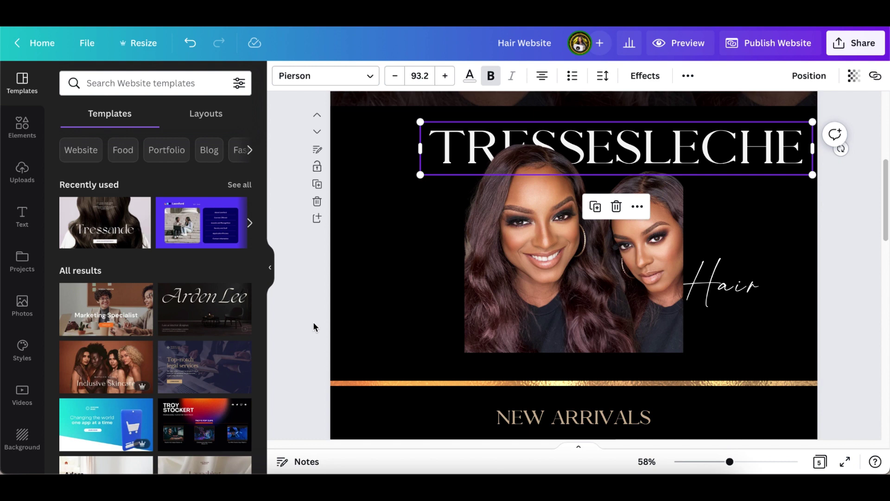
- Shift the two-women portrait photo left and make it the header banner's full background
scroll(491, 289, up, 2)
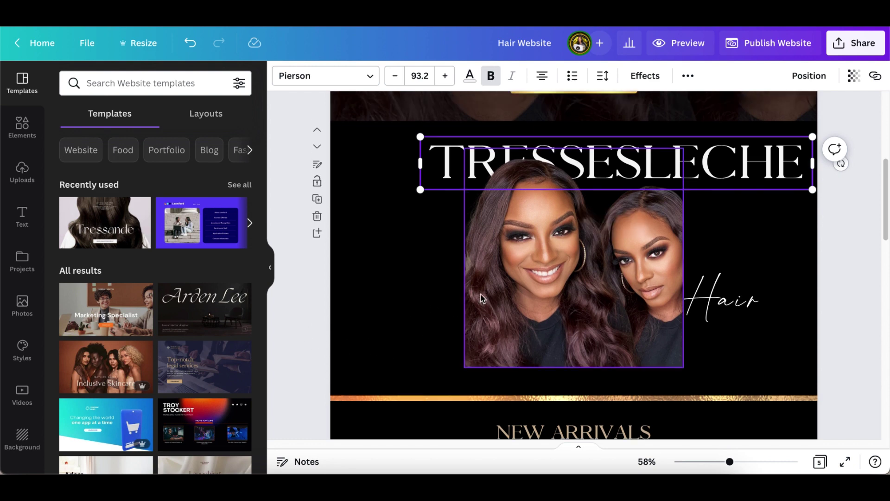
scroll(478, 294, down, 2)
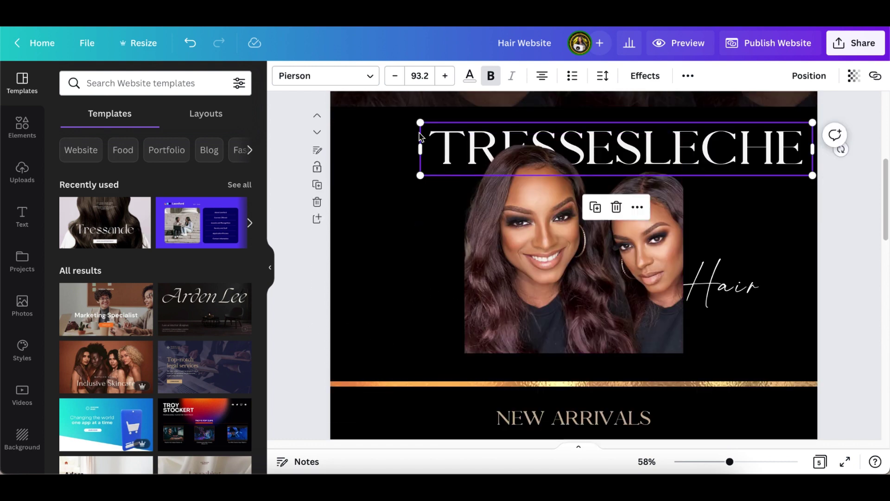
click(499, 274)
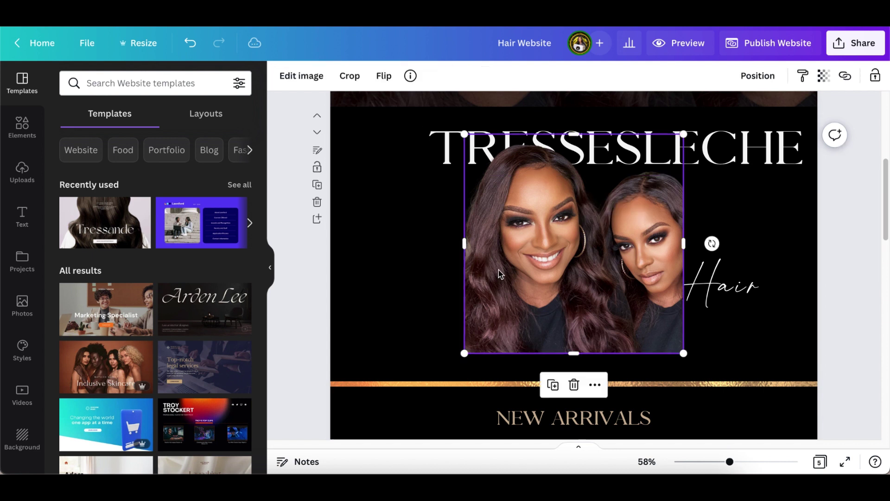
click(370, 262)
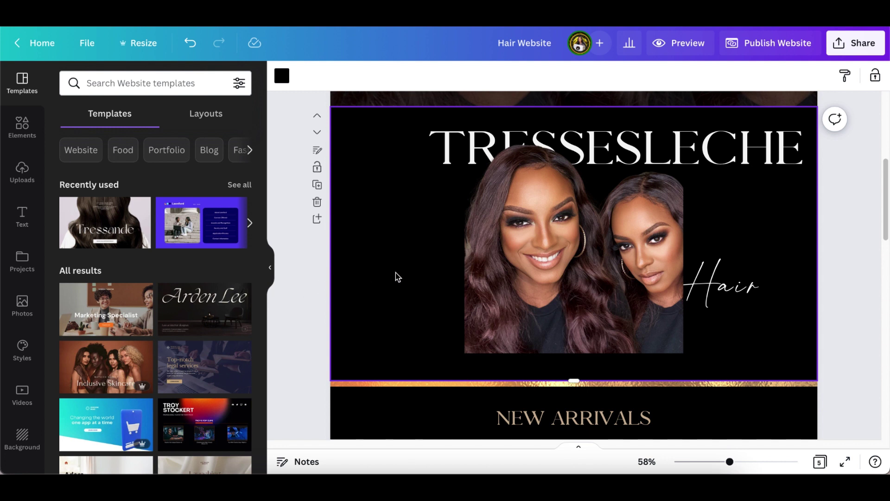
drag(503, 272, 401, 280)
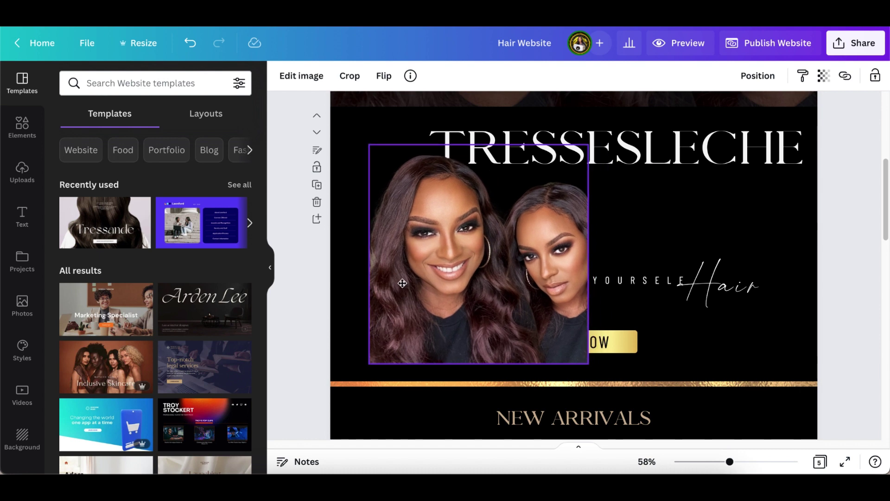
right_click(443, 277)
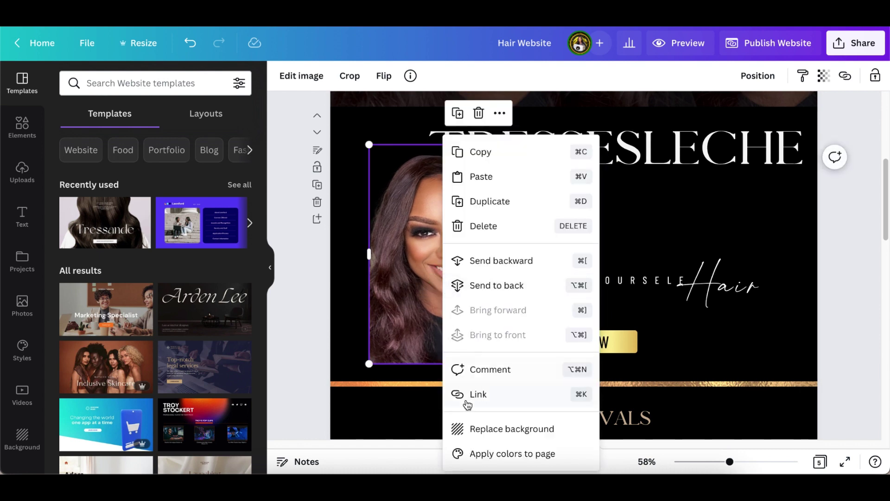
click(482, 431)
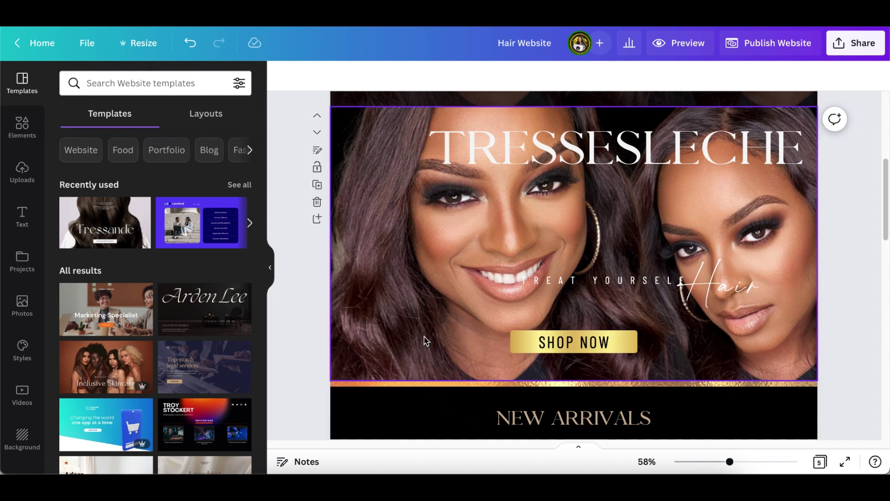
- Lower the duplicated header photo's transparency and compare it with the original header's value
click(413, 306)
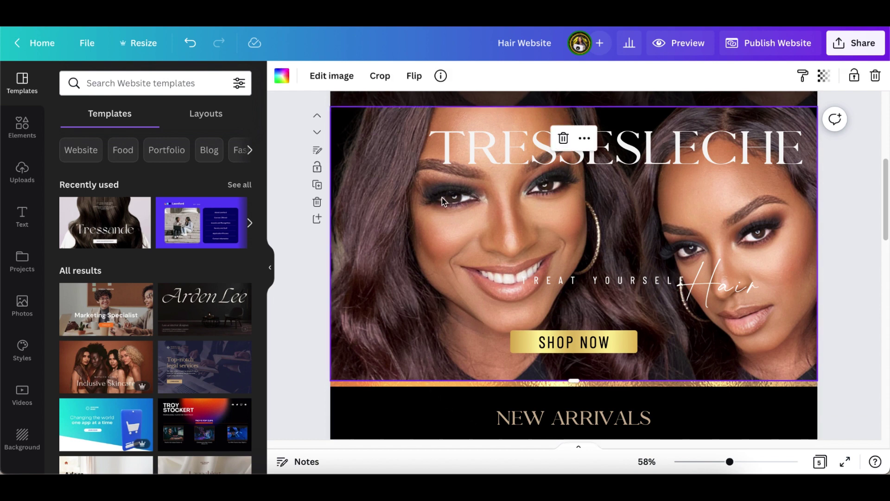
click(824, 76)
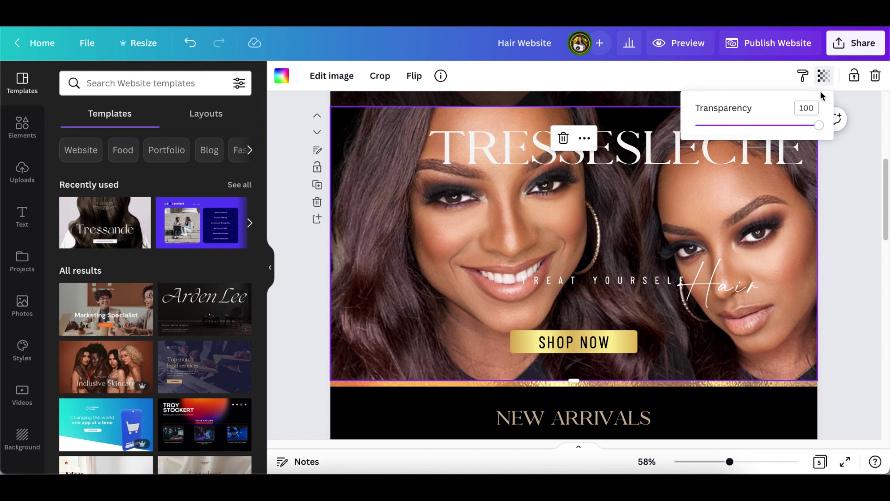
drag(819, 125, 737, 126)
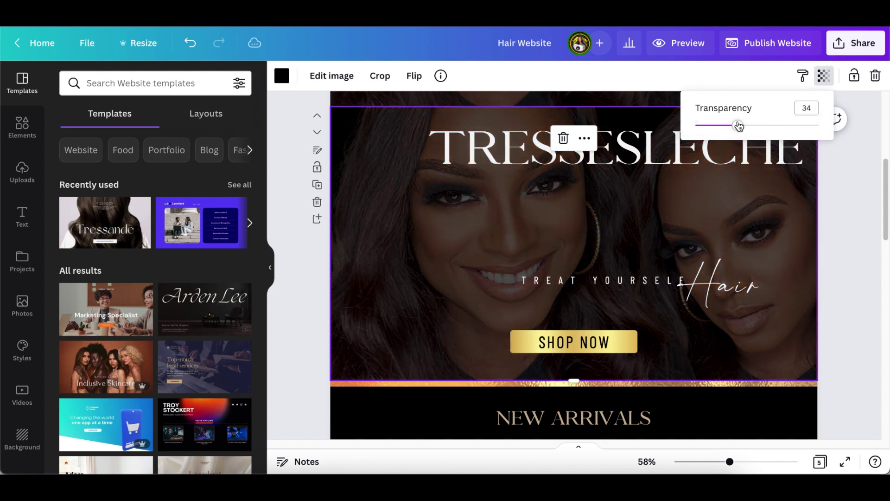
scroll(831, 184, up, 5)
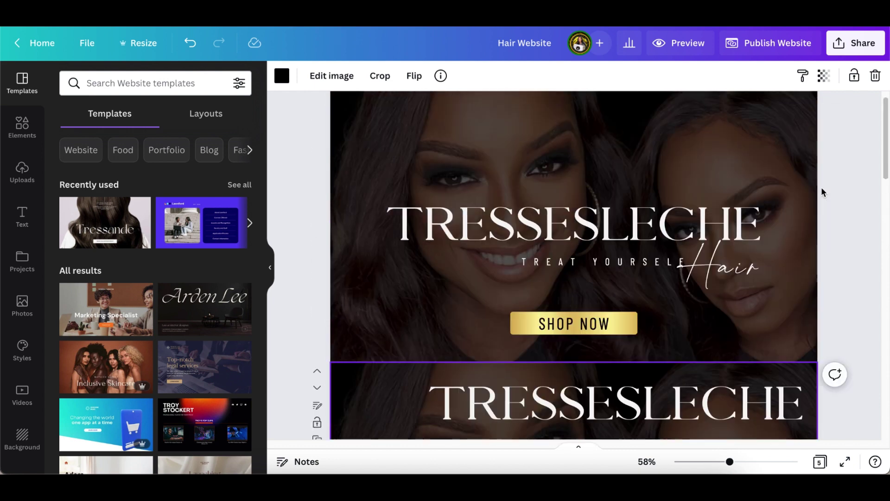
click(742, 141)
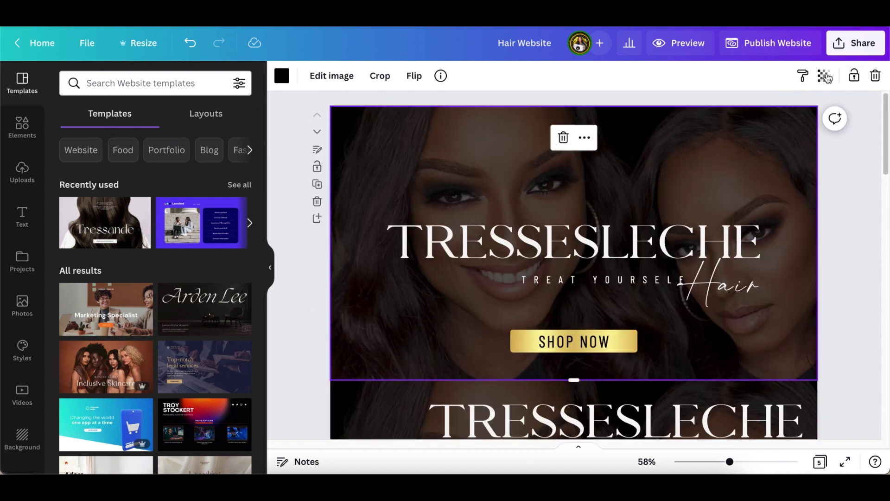
click(824, 78)
scroll(830, 191, down, 5)
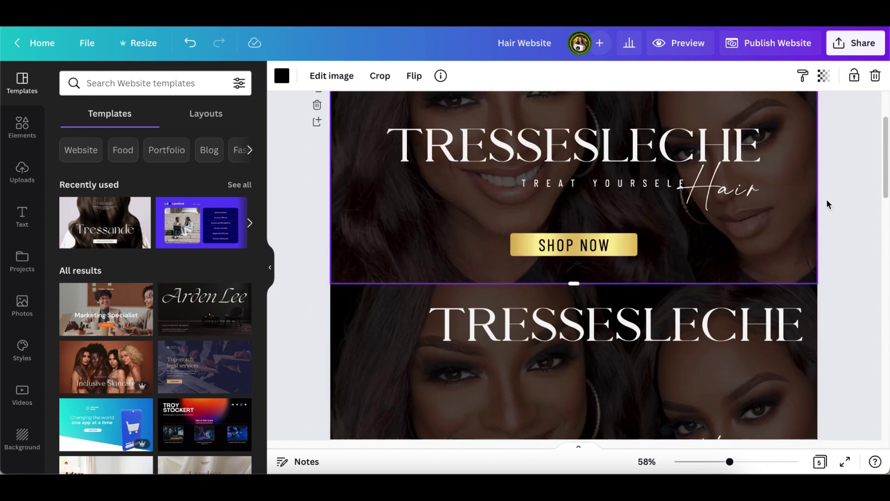
scroll(829, 199, up, 3)
scroll(829, 199, down, 1)
- Set the duplicated page's header photo transparency to 13, down from 35
click(754, 241)
click(824, 76)
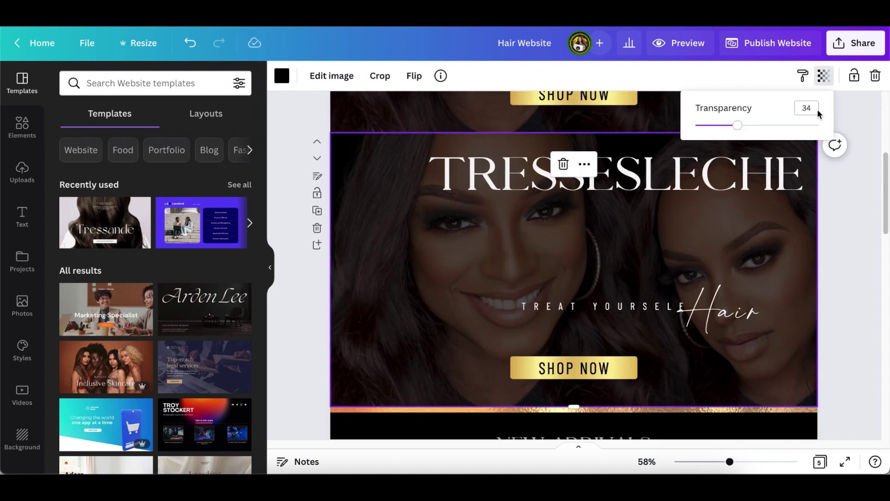
click(739, 128)
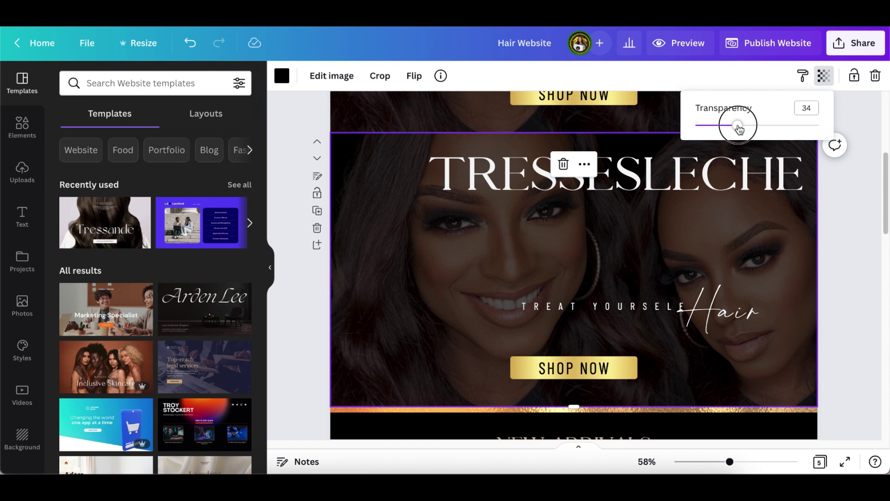
drag(739, 128, 714, 128)
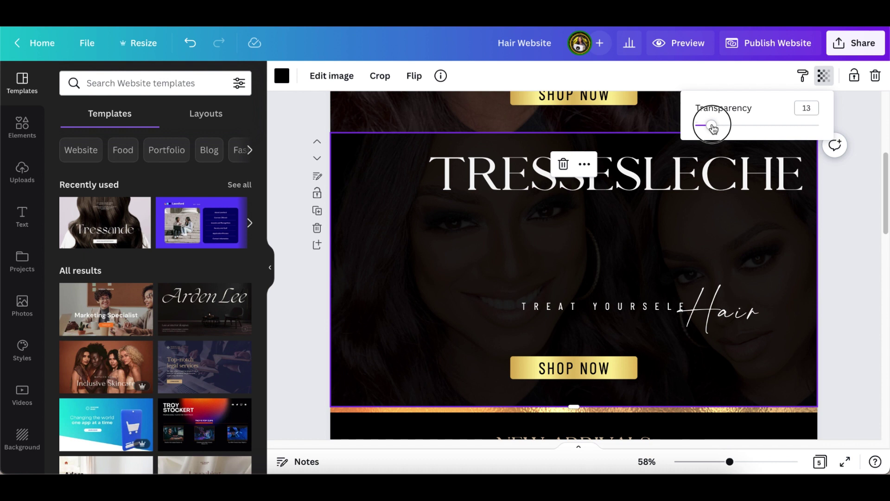
scroll(835, 245, up, 5)
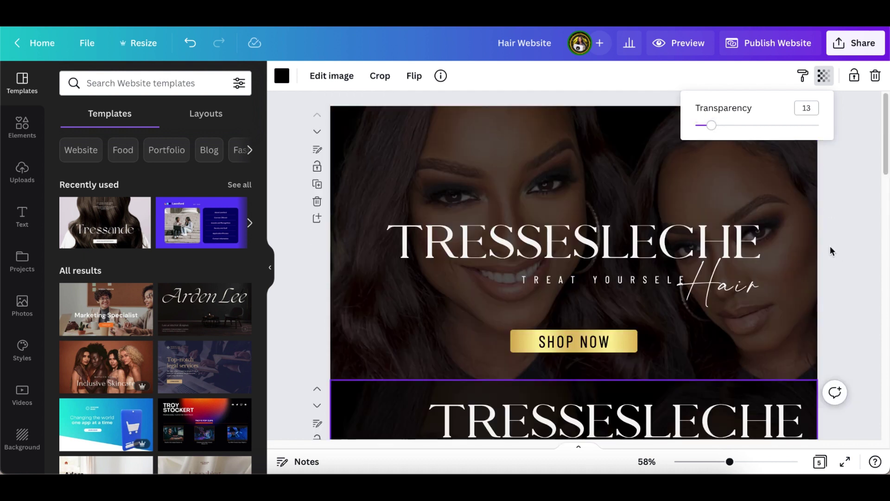
scroll(831, 250, down, 2)
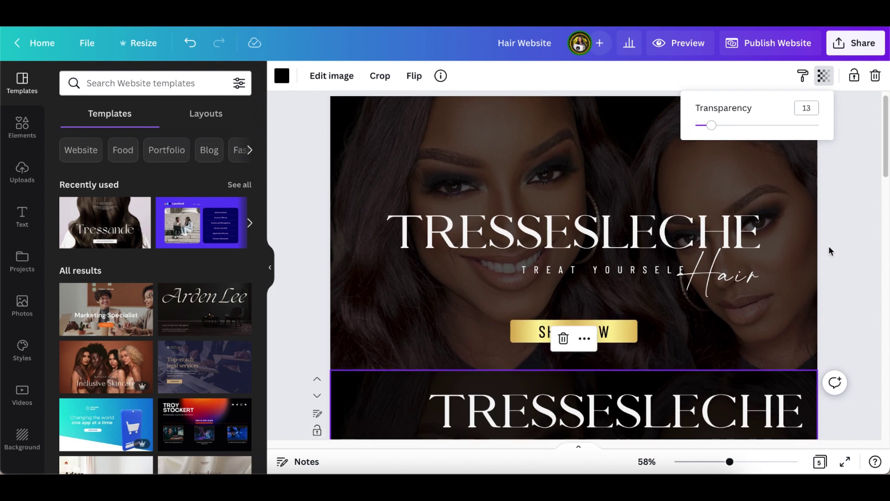
scroll(830, 251, down, 4)
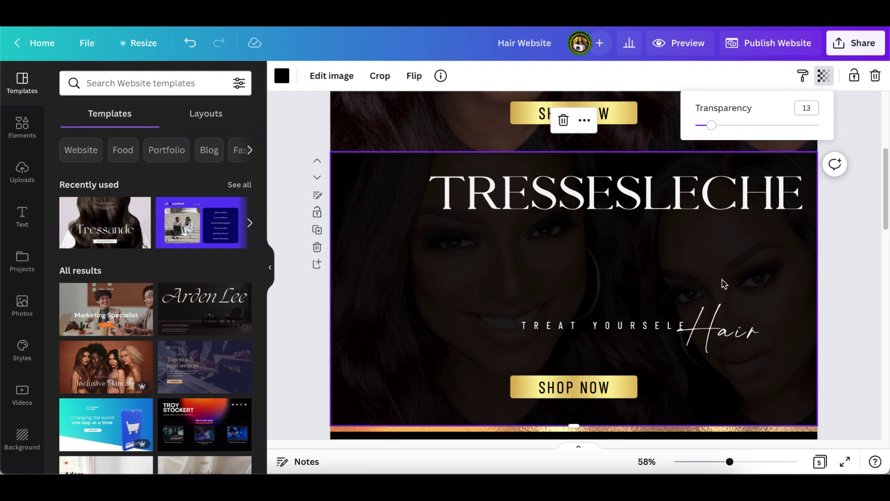
scroll(817, 268, down, 1)
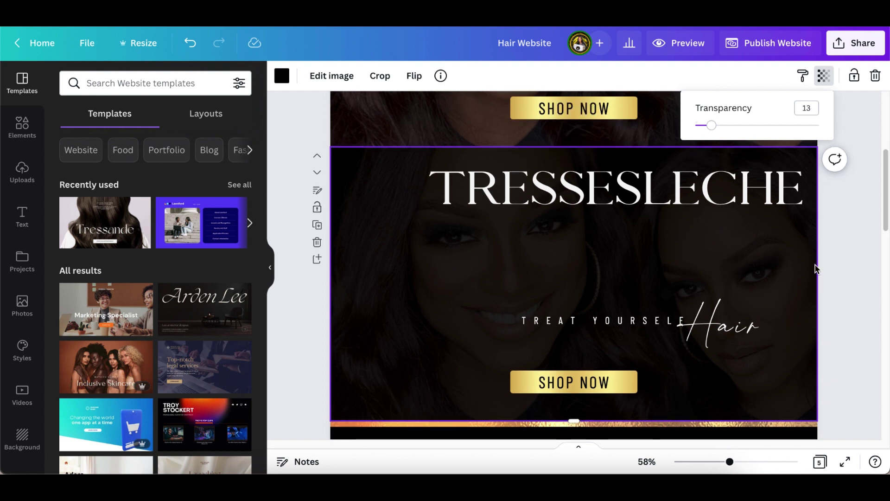
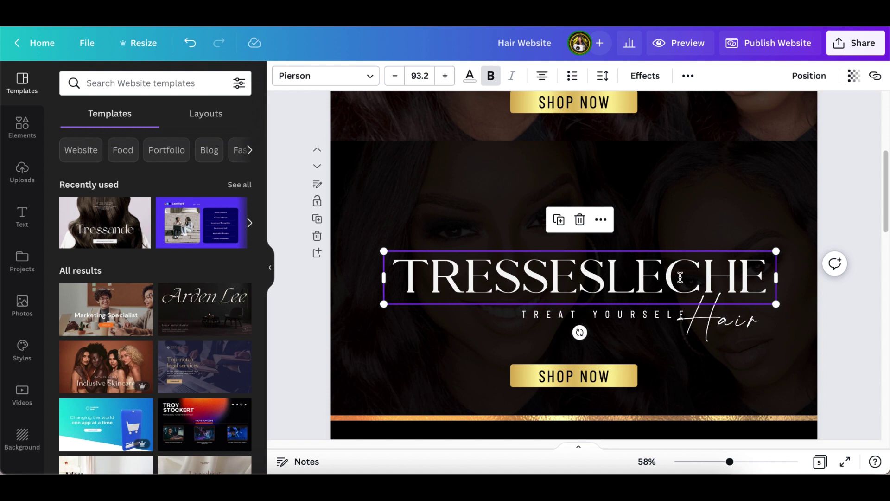
- Use Position's Align to page > Center on the TRESSESLECHE title, then deselect it
click(809, 76)
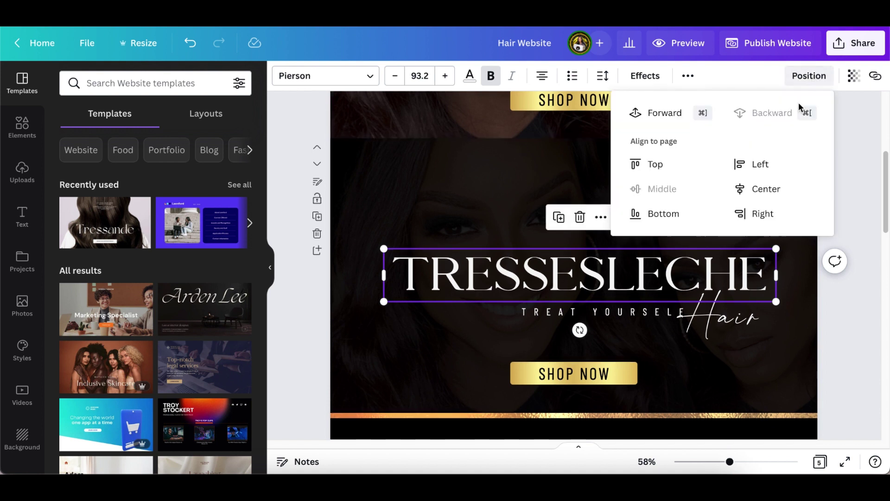
click(760, 190)
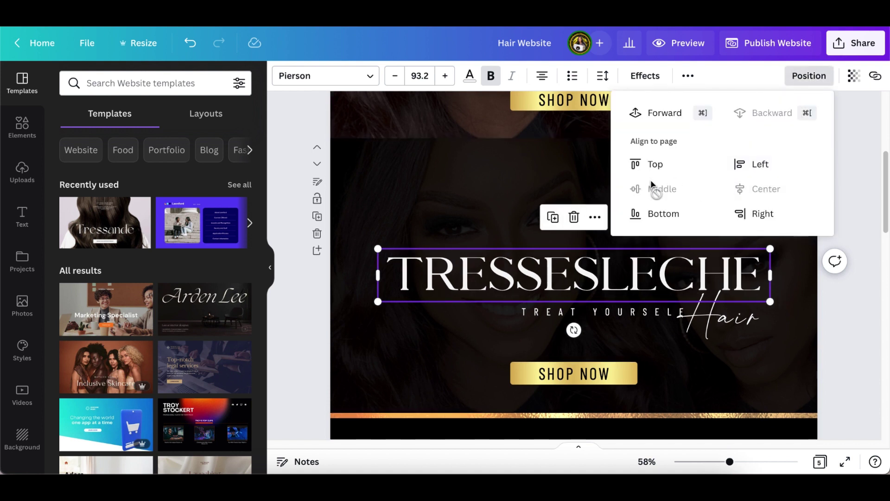
click(848, 167)
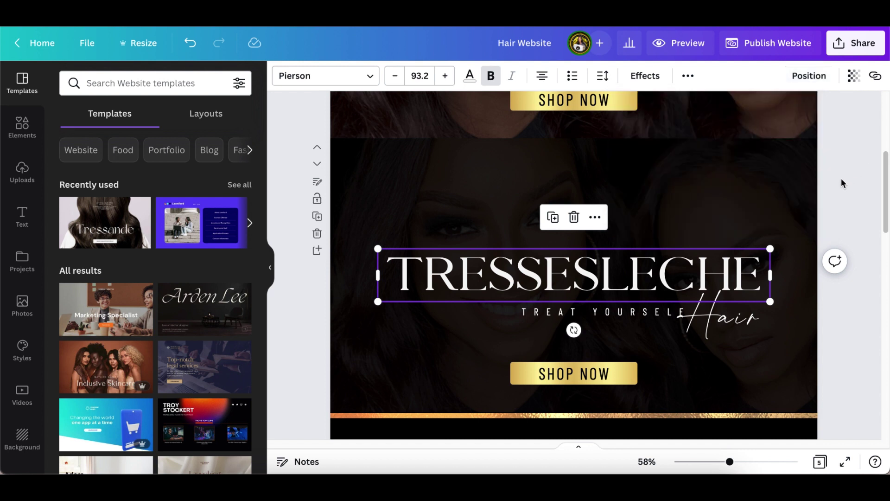
click(842, 179)
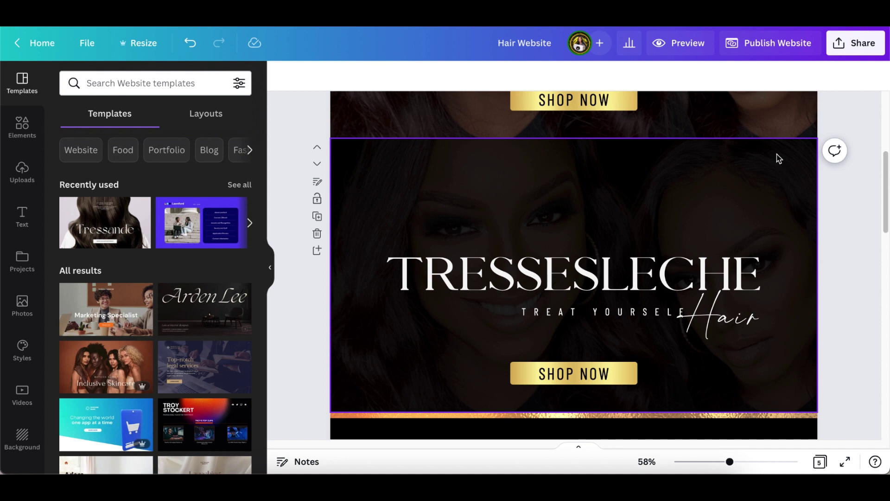
- Nudge the TREAT YOURSELF tagline slightly left and up beneath the title
click(649, 314)
drag(628, 344, 618, 337)
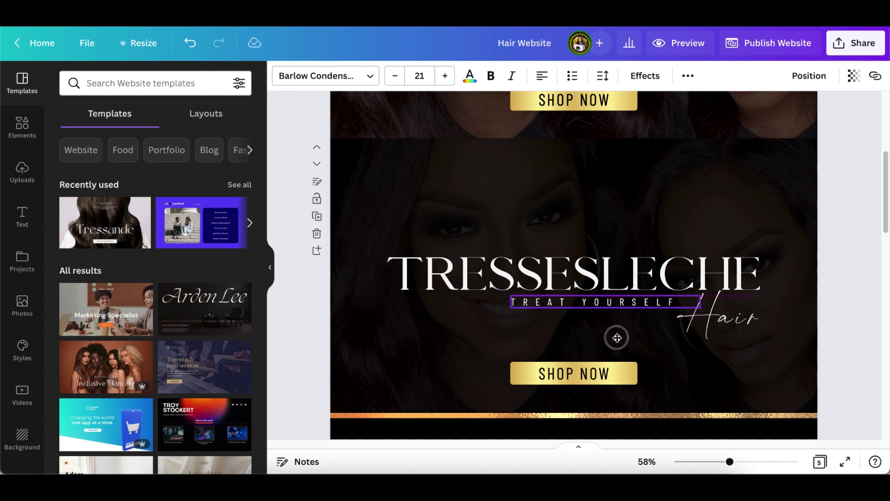
drag(617, 337, 616, 338)
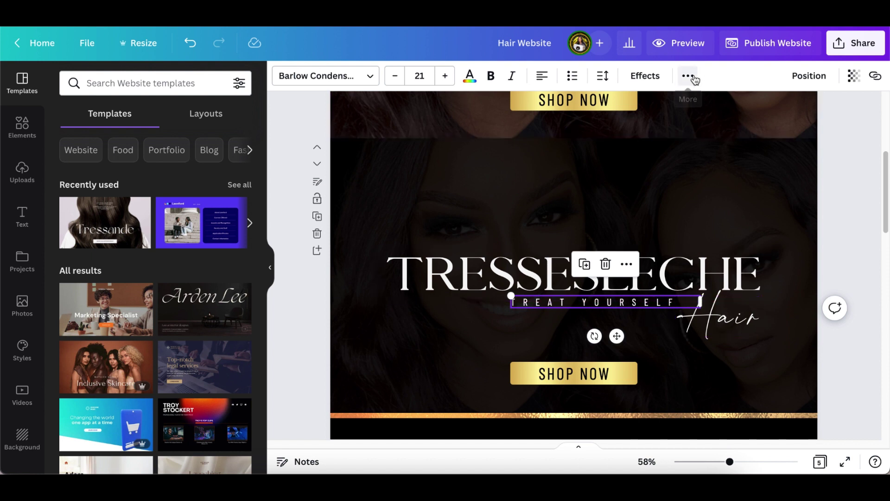
- Try different letter spacings on the tagline, ending at a wide 800
click(603, 76)
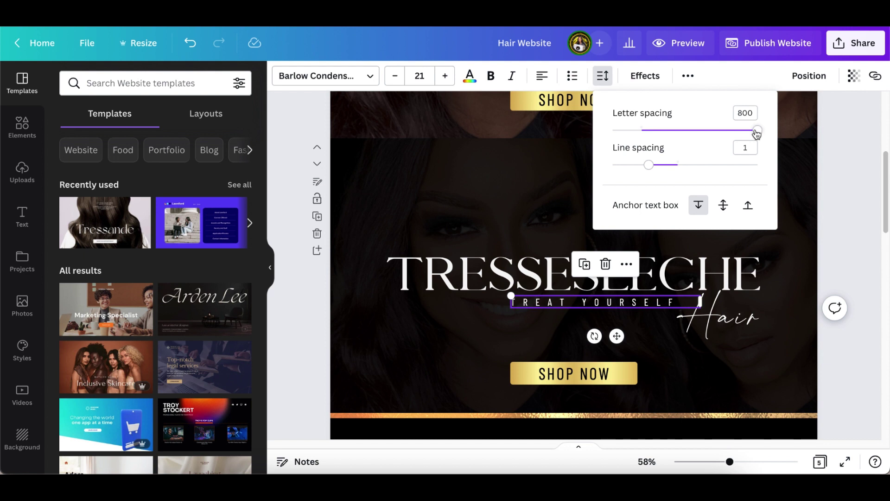
drag(757, 132, 687, 132)
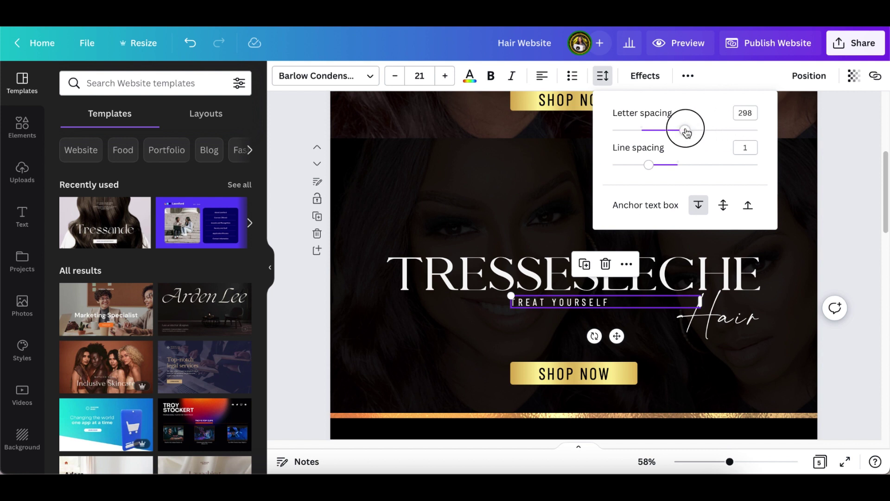
drag(687, 133, 641, 132)
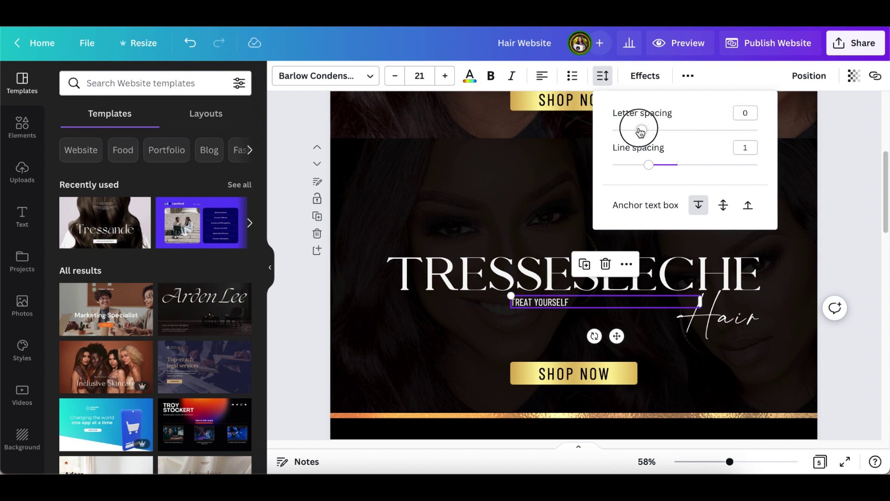
drag(641, 132, 766, 135)
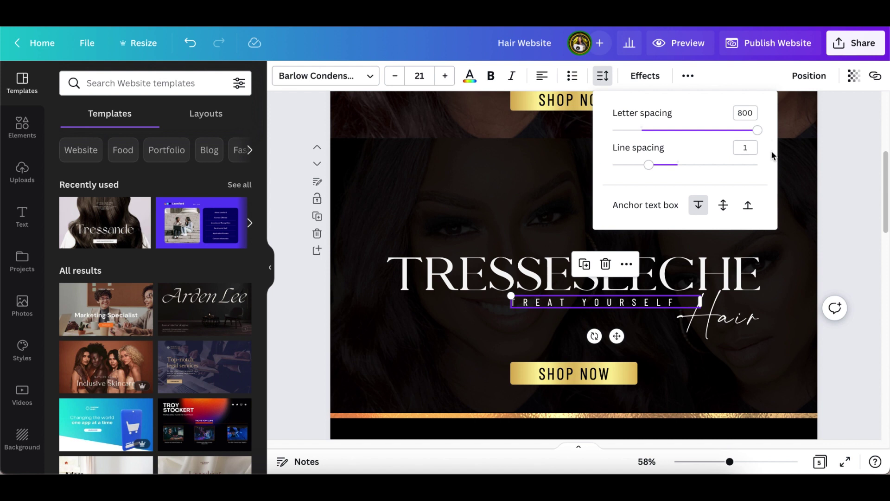
click(798, 215)
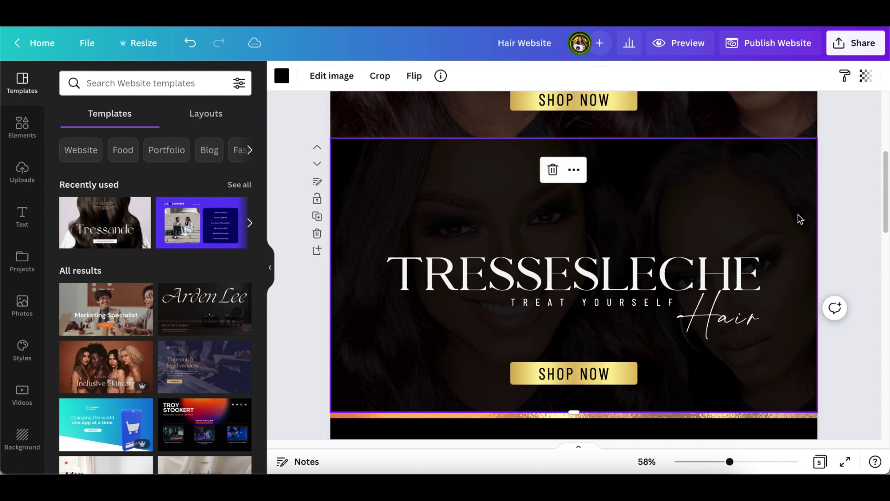
- Shift the script word Hair left and slightly down so it overlaps TREAT YOURSELF's end
click(736, 318)
drag(736, 318, 726, 312)
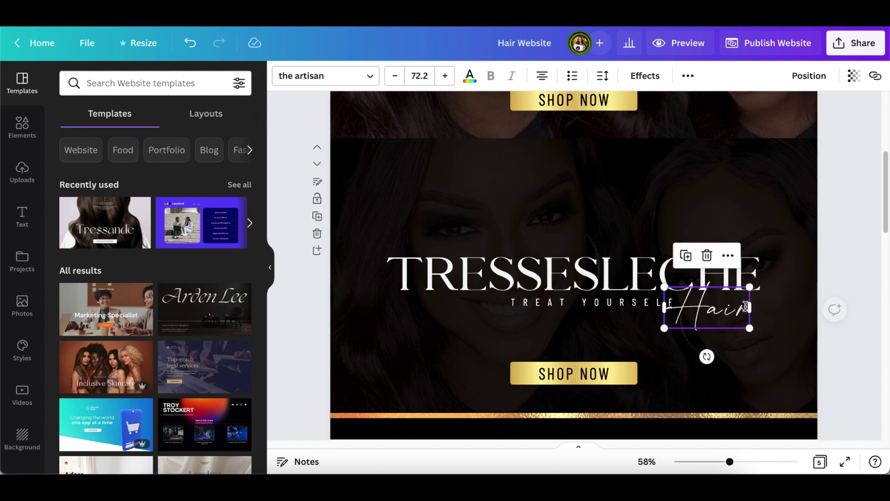
click(803, 265)
drag(622, 305, 621, 307)
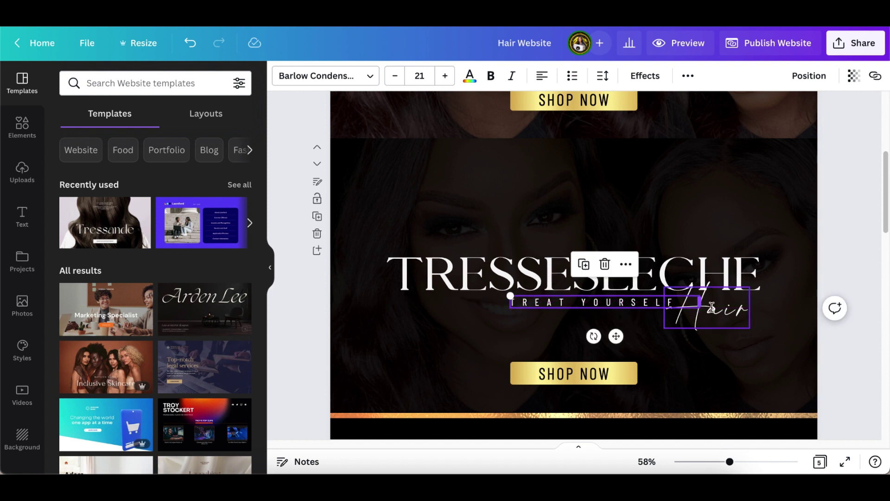
click(727, 313)
drag(727, 314, 721, 320)
click(793, 297)
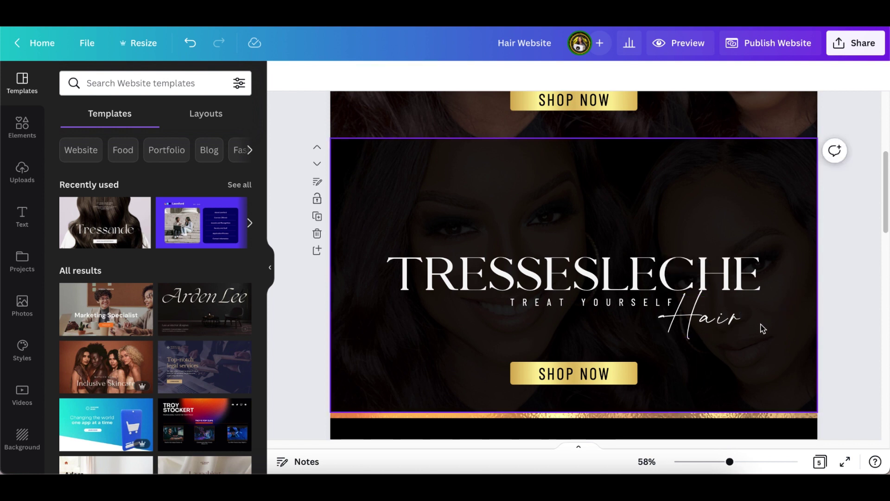
- Select the SHOP NOW button and bring up the Elements library in the sidebar
scroll(761, 324, down, 1)
scroll(759, 329, up, 2)
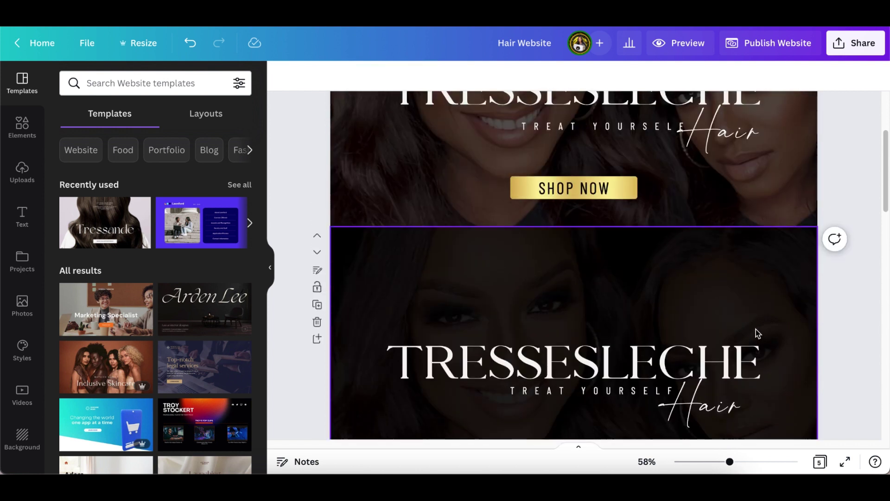
scroll(756, 329, up, 1)
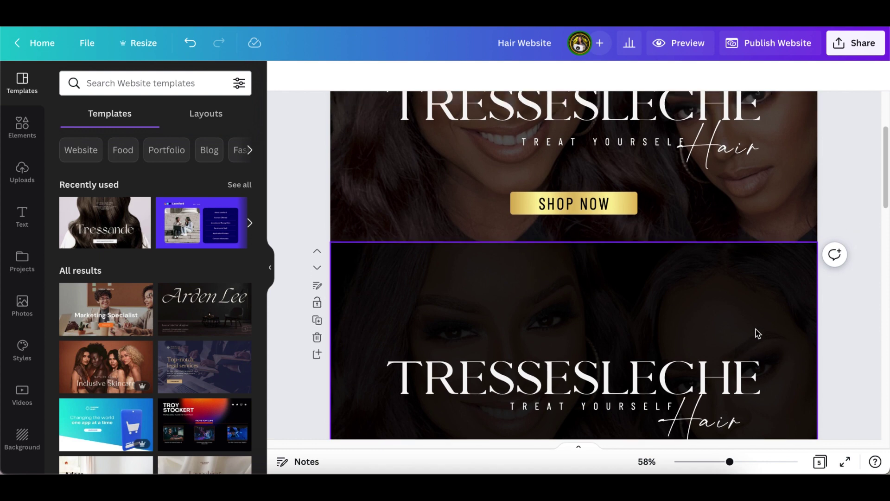
scroll(758, 333, down, 3)
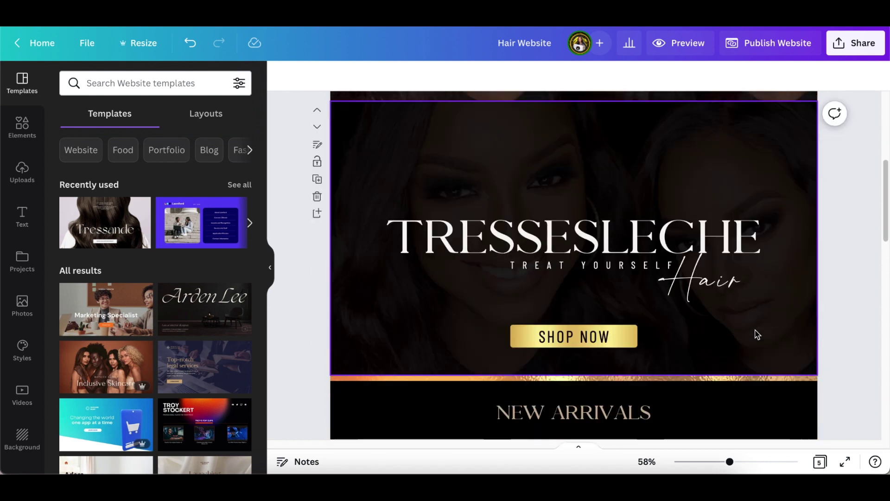
scroll(755, 334, down, 2)
scroll(750, 333, up, 1)
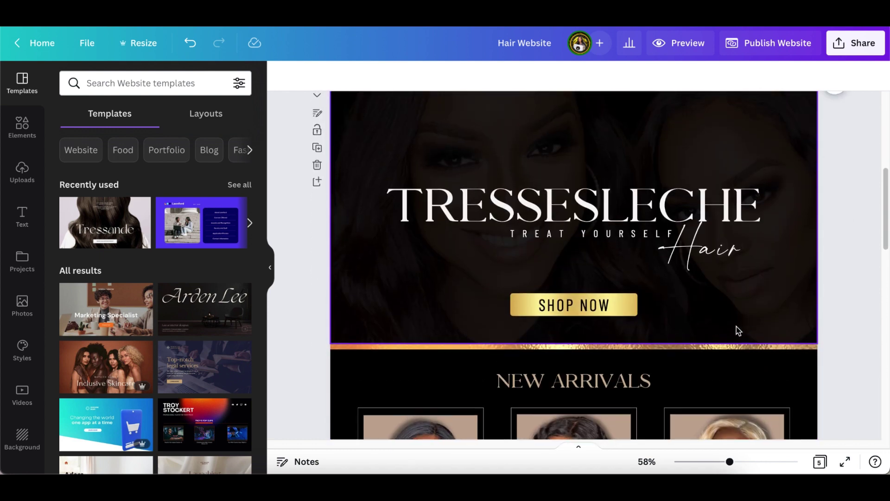
click(515, 309)
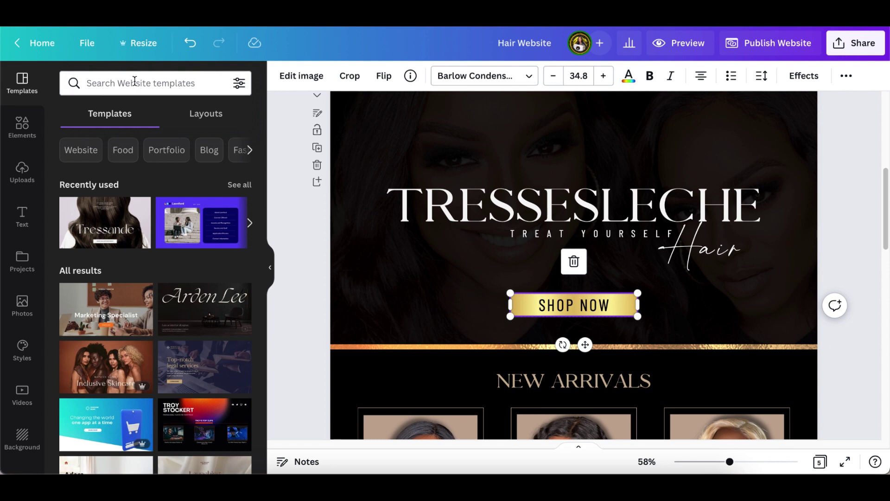
click(27, 124)
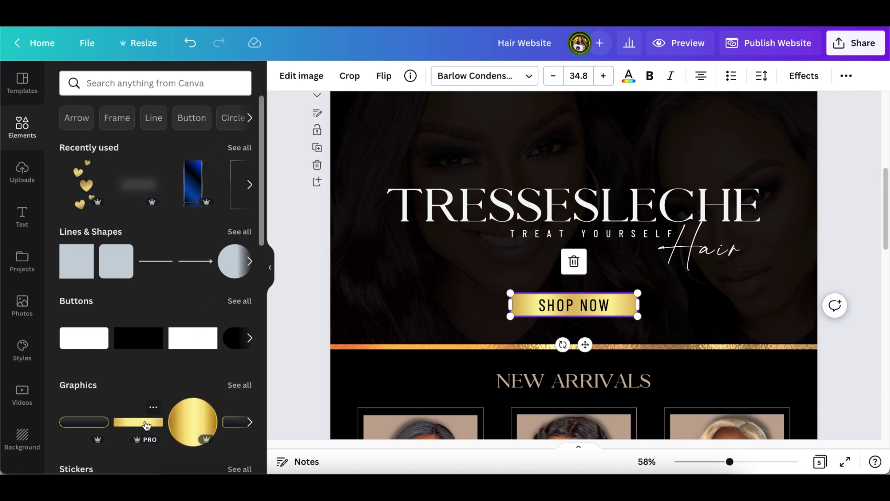
click(153, 408)
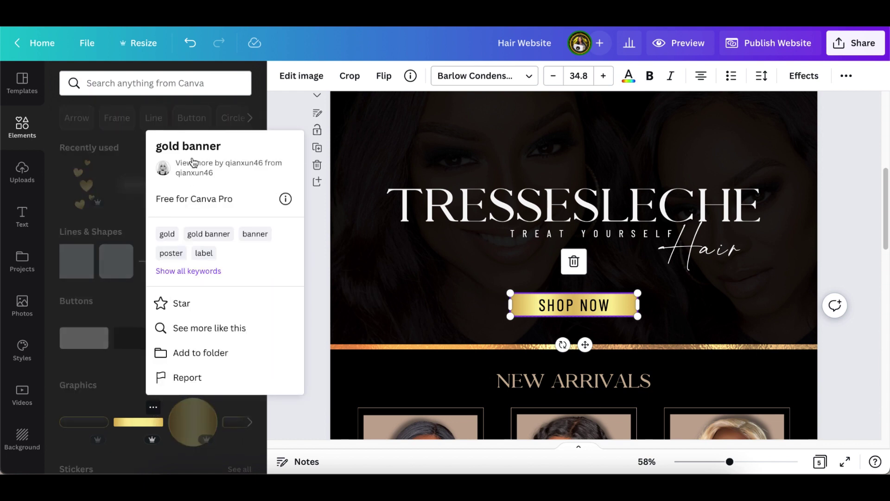
click(136, 429)
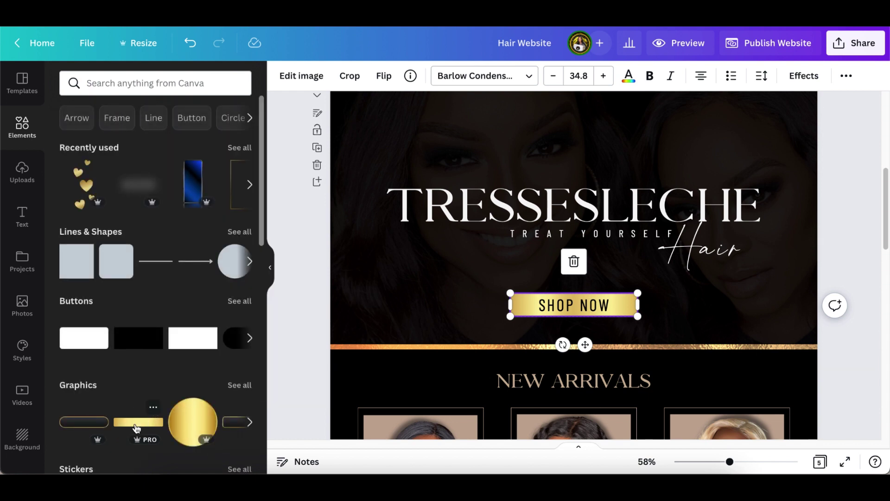
click(129, 429)
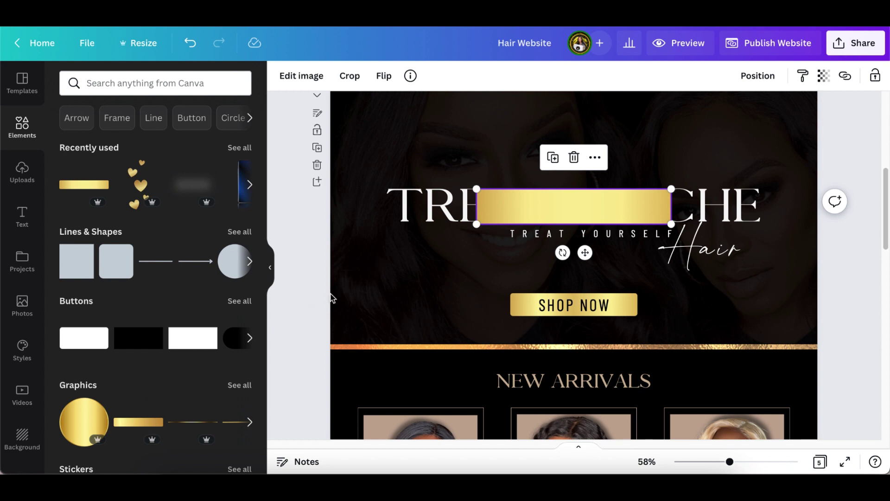
click(353, 313)
drag(555, 203, 489, 294)
drag(410, 280, 481, 300)
drag(557, 333, 581, 320)
drag(638, 293, 642, 292)
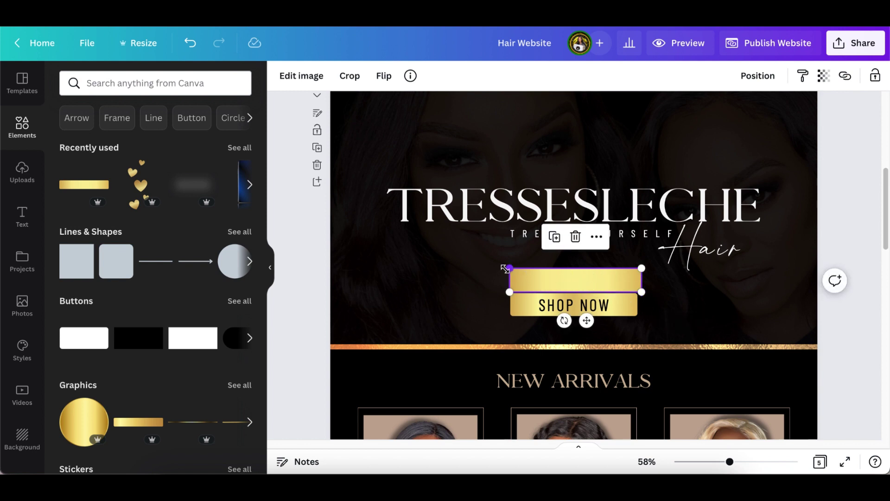
click(576, 237)
click(556, 301)
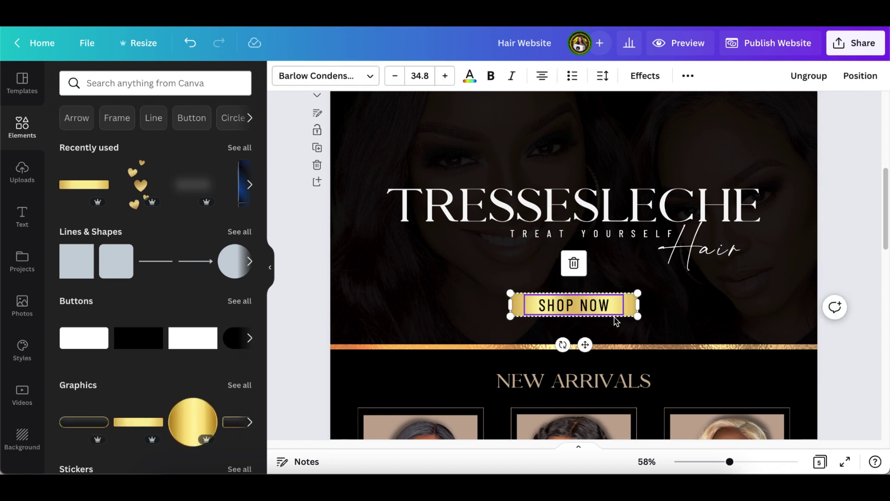
- Deselect SHOP NOW and scroll through the pages to find the duplicate header page
click(663, 309)
scroll(664, 316, up, 2)
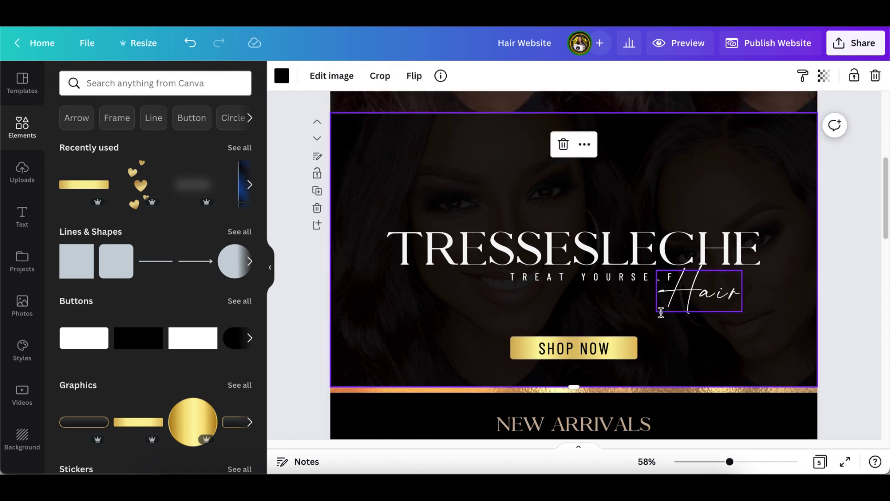
scroll(661, 313, down, 1)
scroll(663, 325, down, 1)
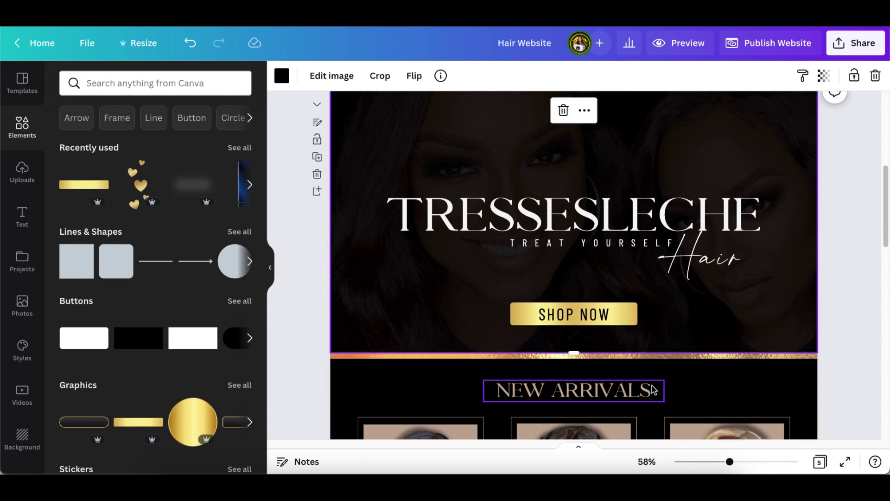
scroll(659, 380, down, 1)
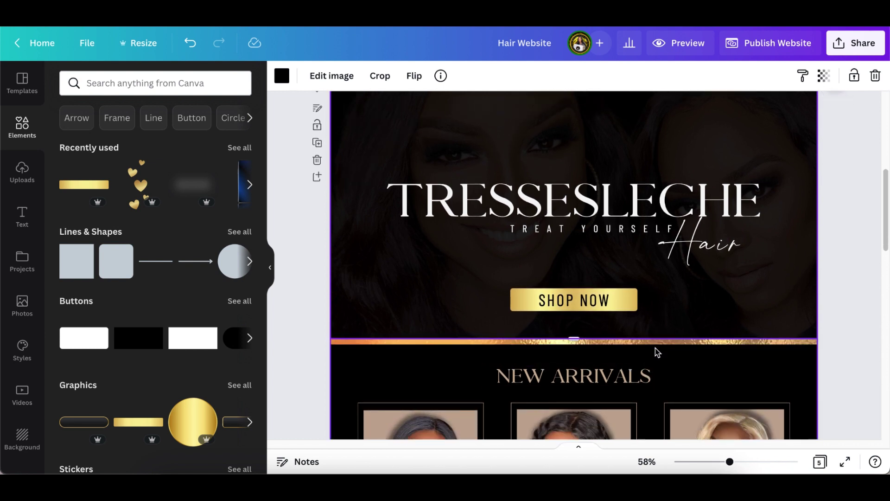
scroll(652, 355, down, 2)
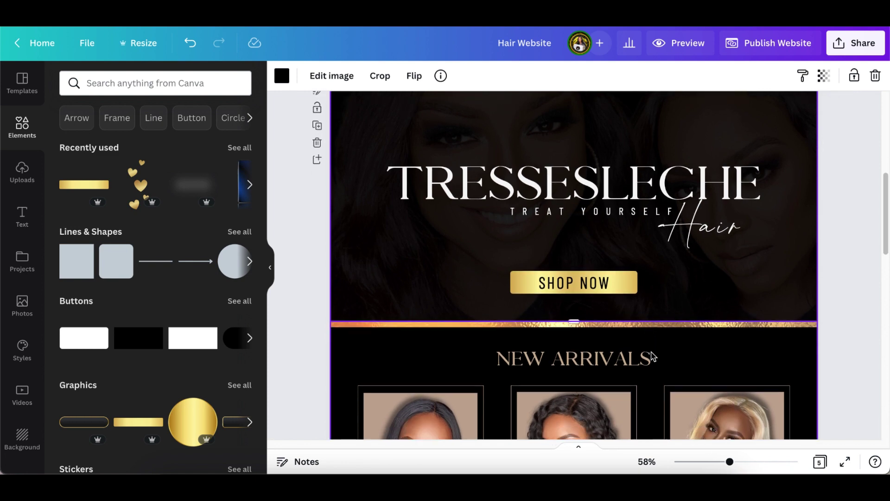
scroll(649, 354, up, 1)
scroll(649, 354, down, 3)
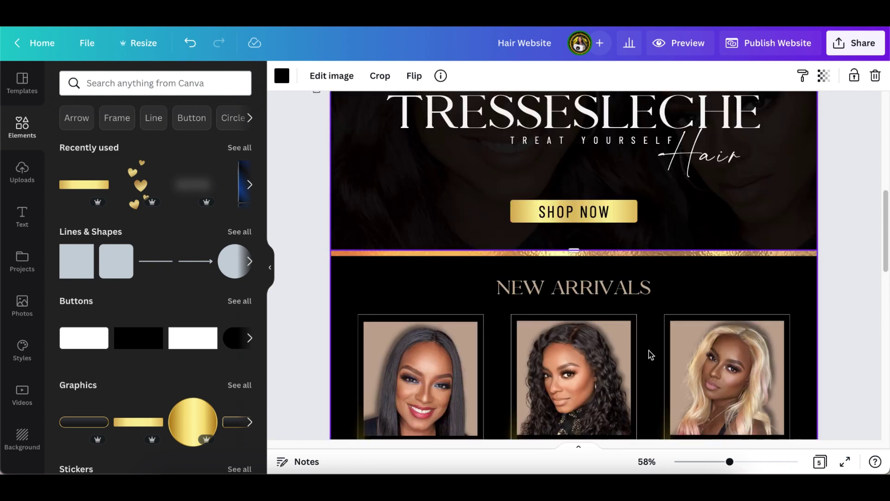
scroll(658, 345, up, 8)
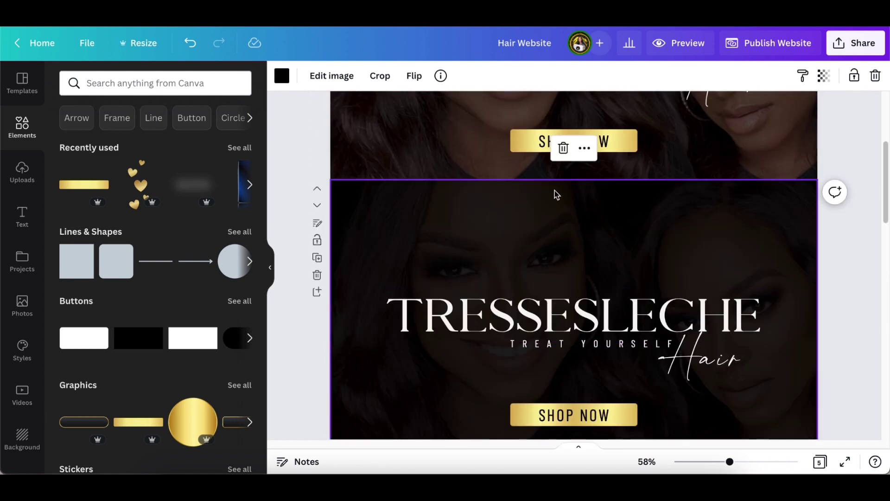
scroll(569, 285, down, 3)
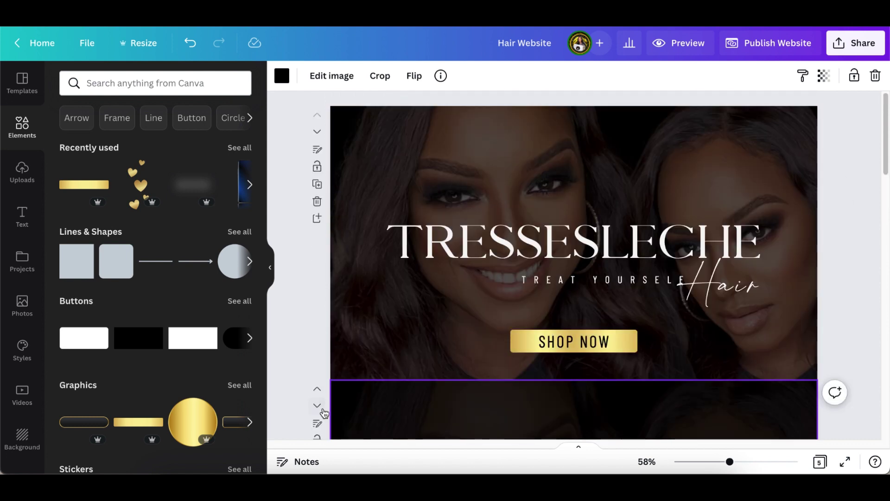
scroll(338, 384, down, 4)
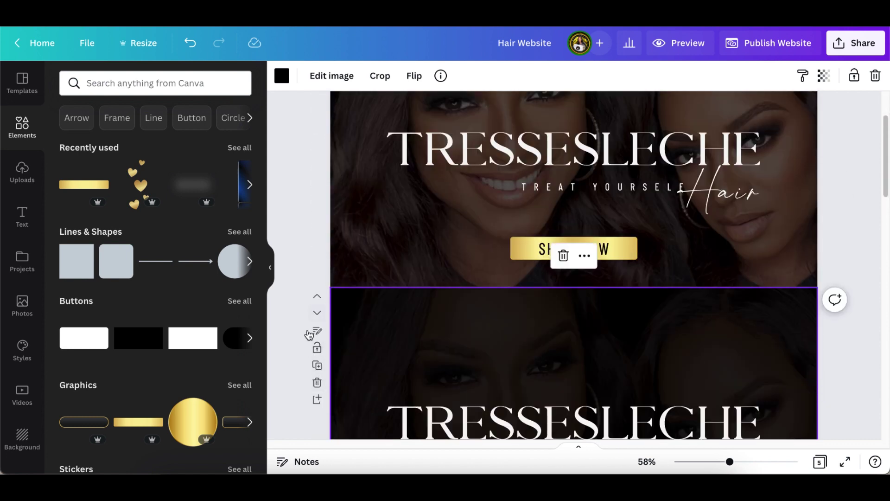
- Move the duplicate header page up to first place and delete the extra header page
click(318, 296)
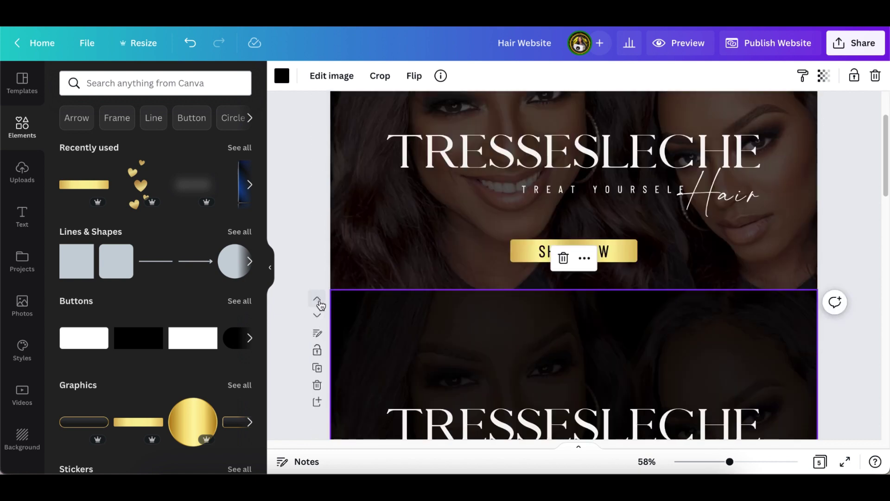
click(317, 299)
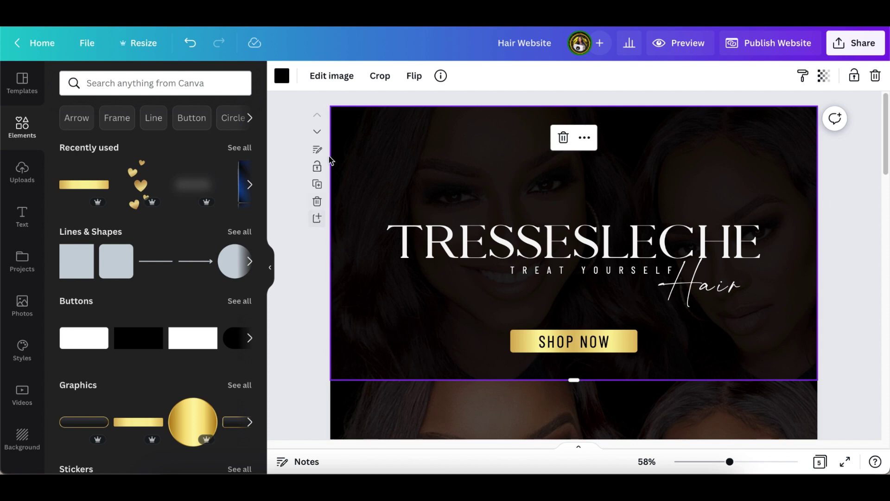
click(318, 203)
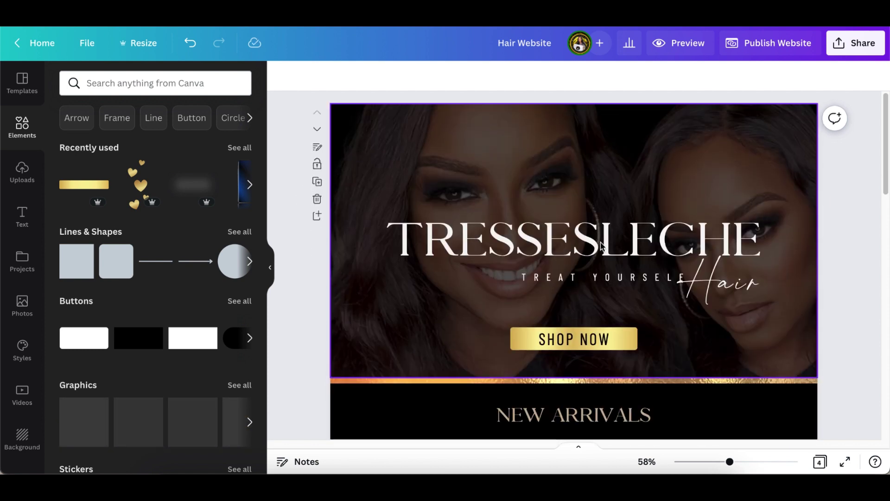
- Duplicate the New Arrivals page and delete its Straight Brew card
scroll(661, 124, down, 3)
scroll(686, 329, down, 3)
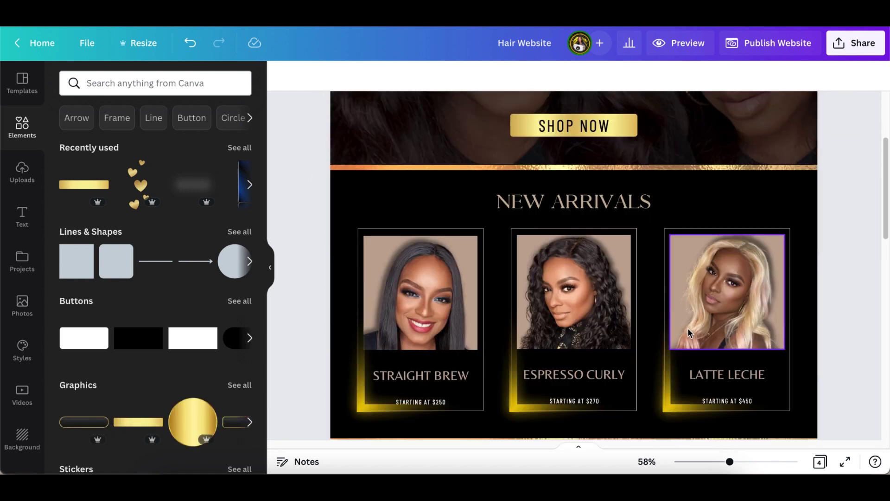
scroll(658, 306, up, 1)
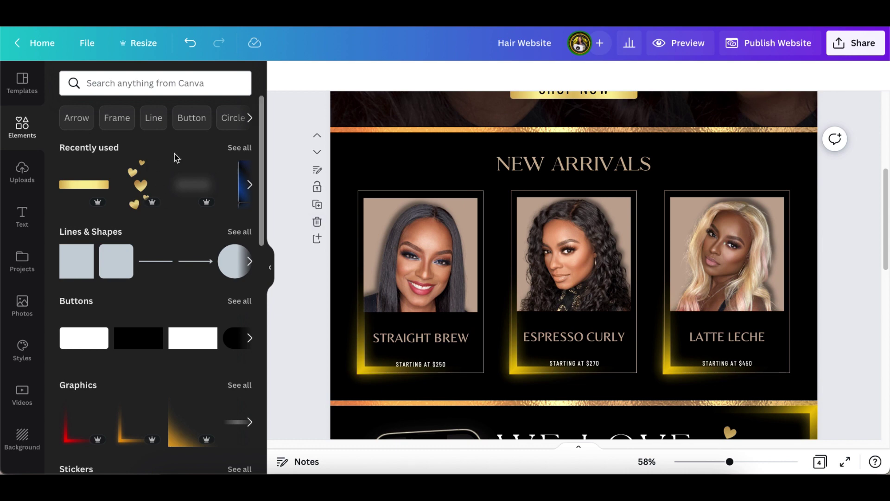
scroll(324, 266, up, 1)
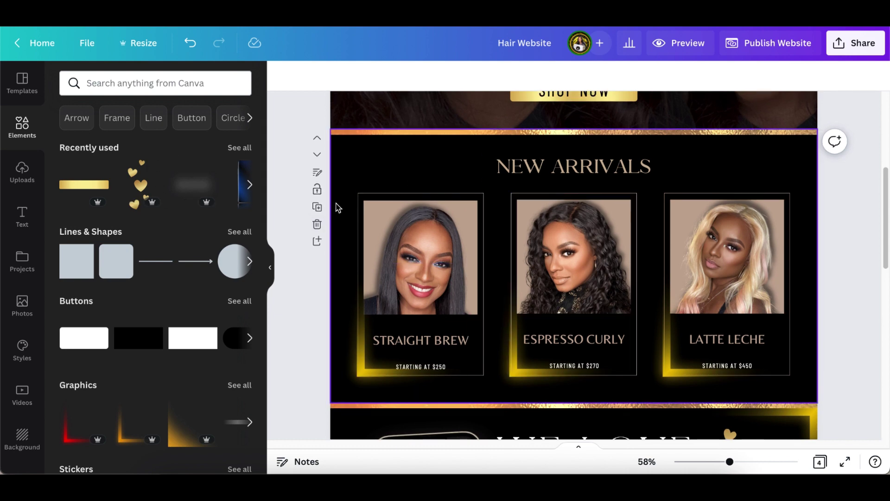
click(317, 207)
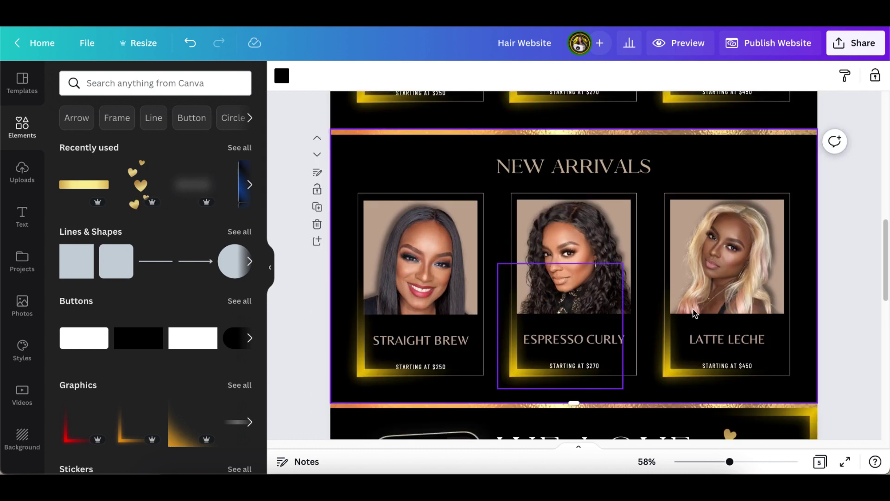
click(598, 175)
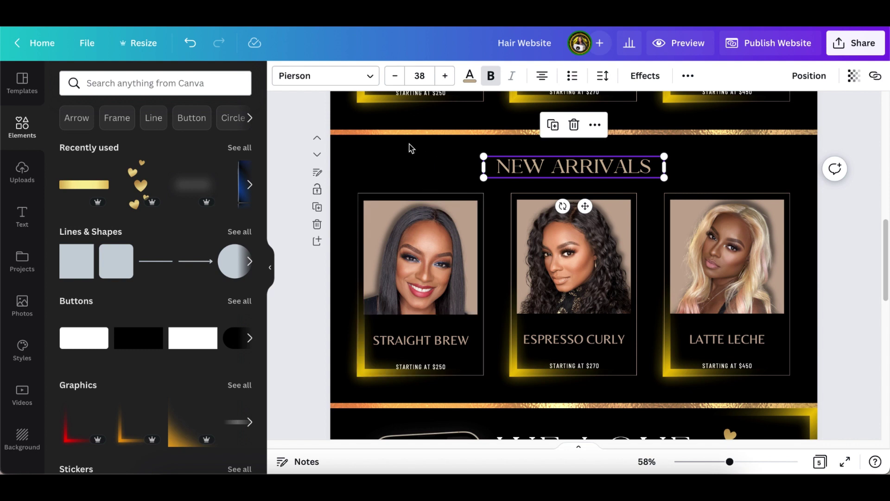
drag(355, 168, 484, 391)
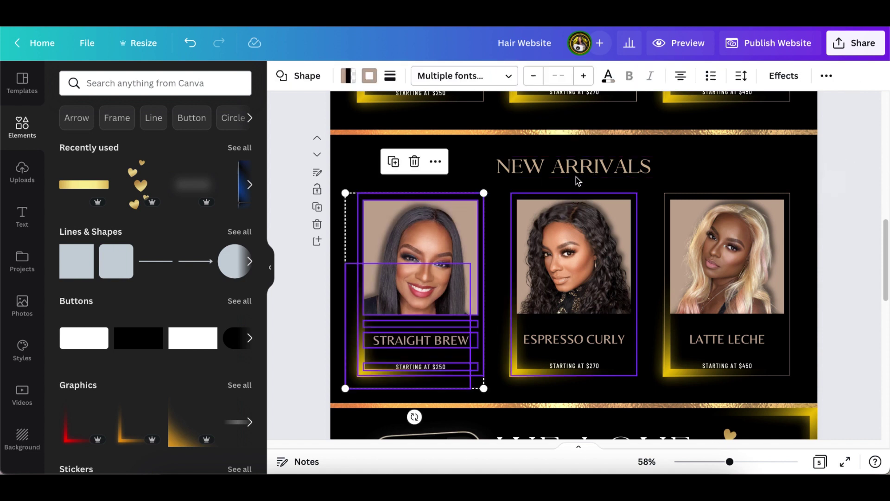
click(413, 162)
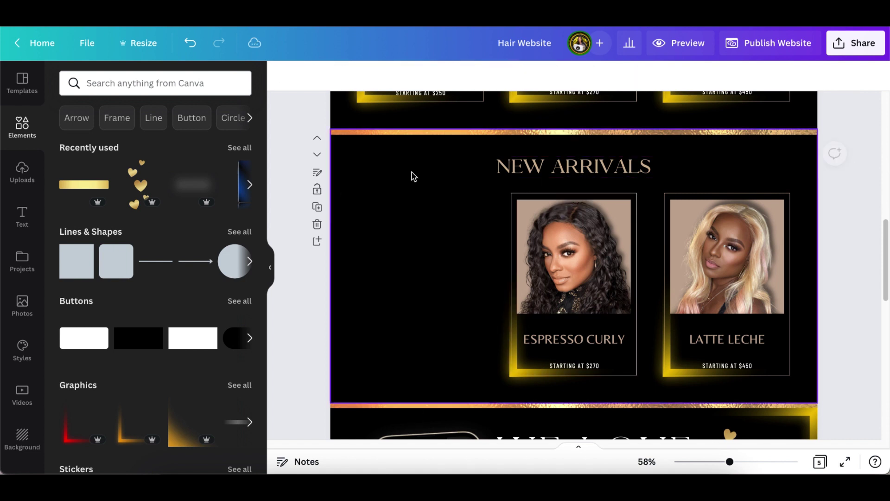
click(405, 245)
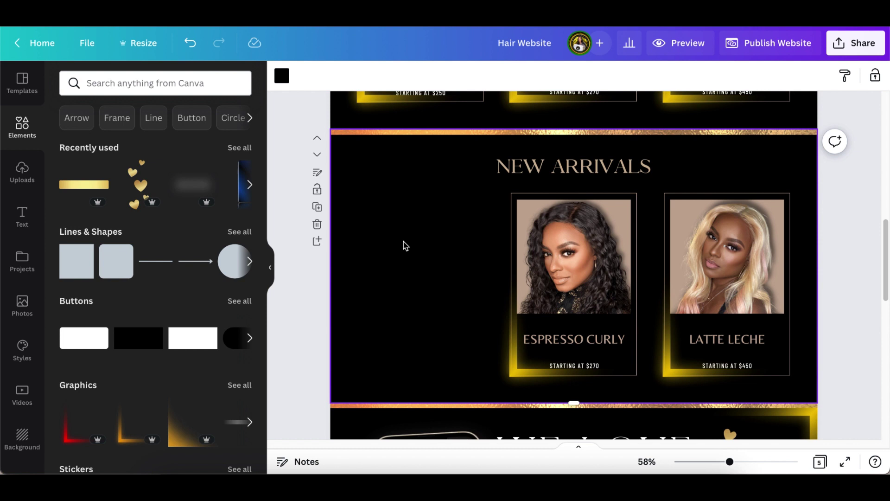
- Add a brown rectangle with R and resize it to 346 by 512 in the first slot
text(rr)
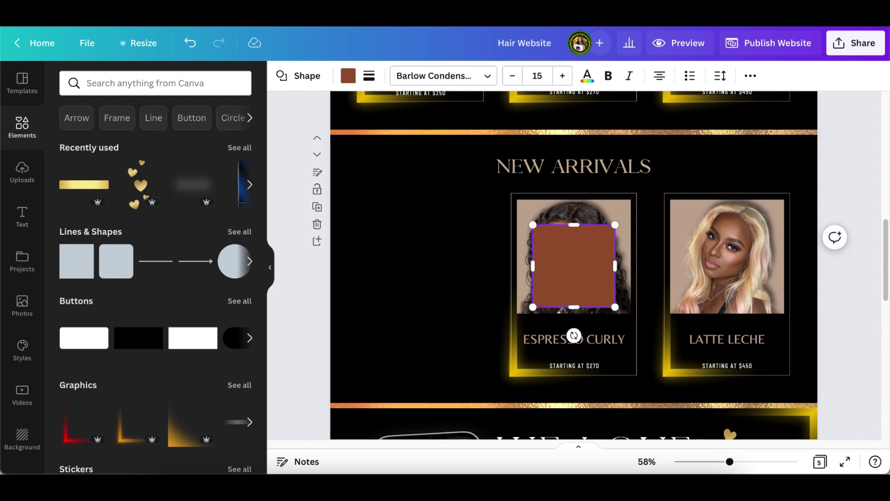
click(443, 300)
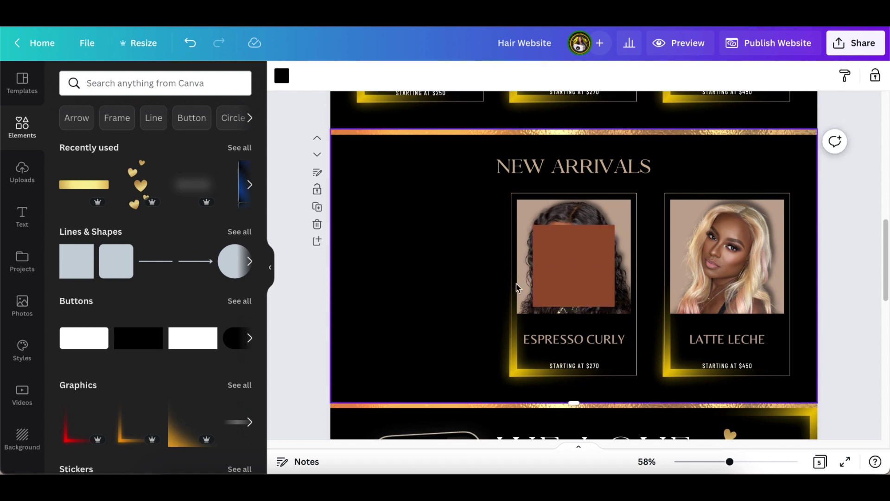
drag(563, 270, 410, 259)
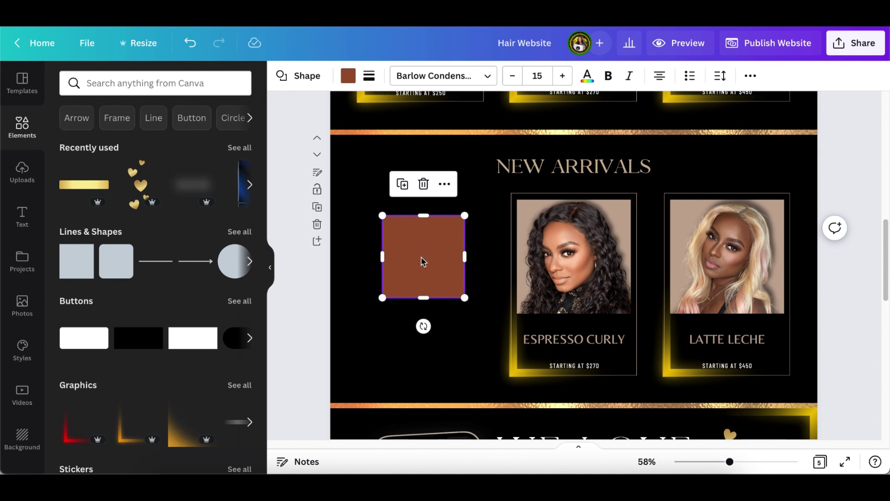
drag(419, 215, 433, 197)
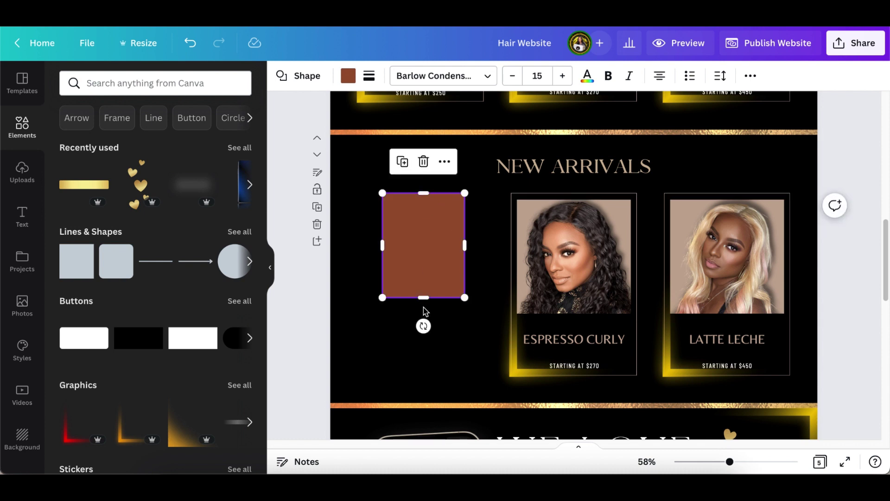
drag(423, 298, 427, 373)
drag(464, 285, 497, 292)
drag(380, 283, 376, 283)
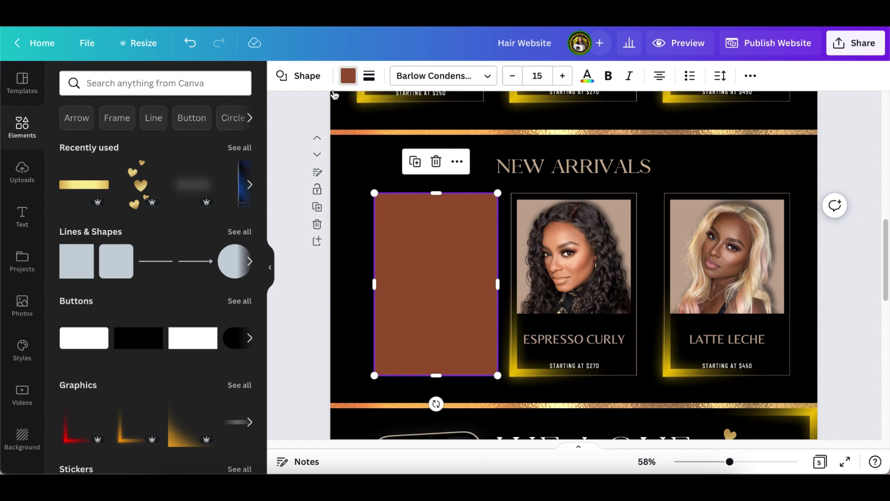
click(348, 76)
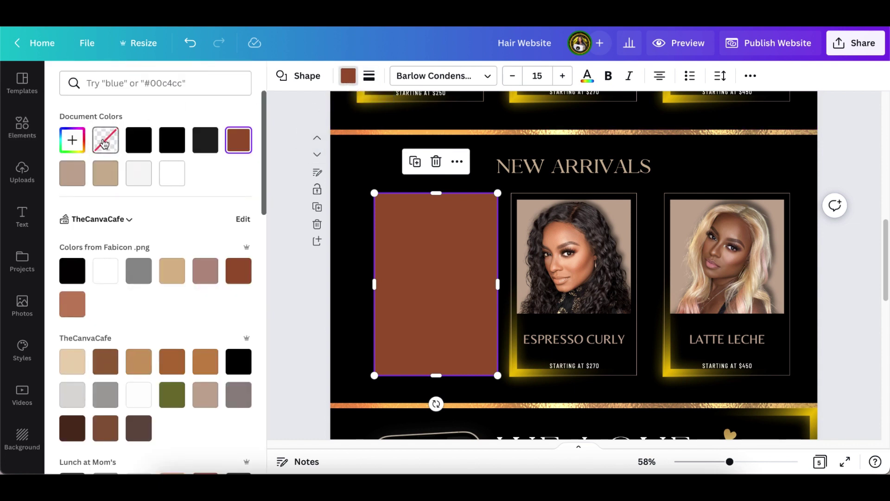
- Make the rectangle's fill transparent and give it a solid weight-1 tan border
click(105, 140)
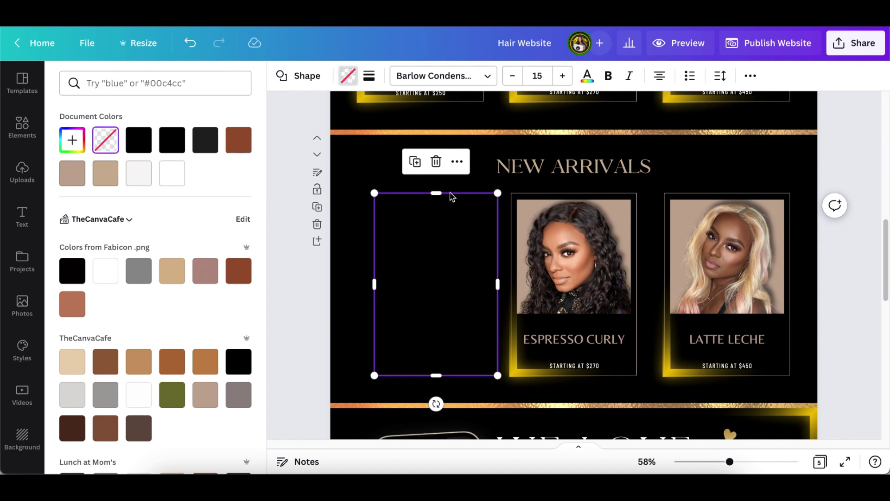
click(369, 75)
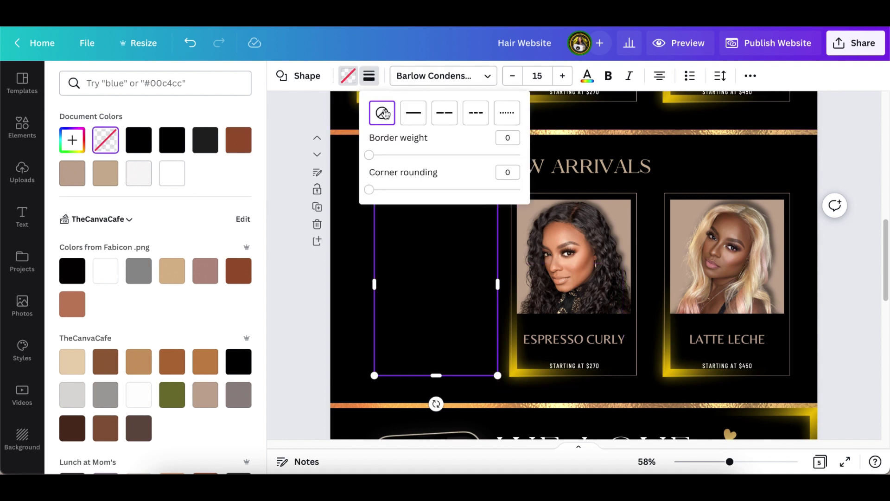
click(371, 156)
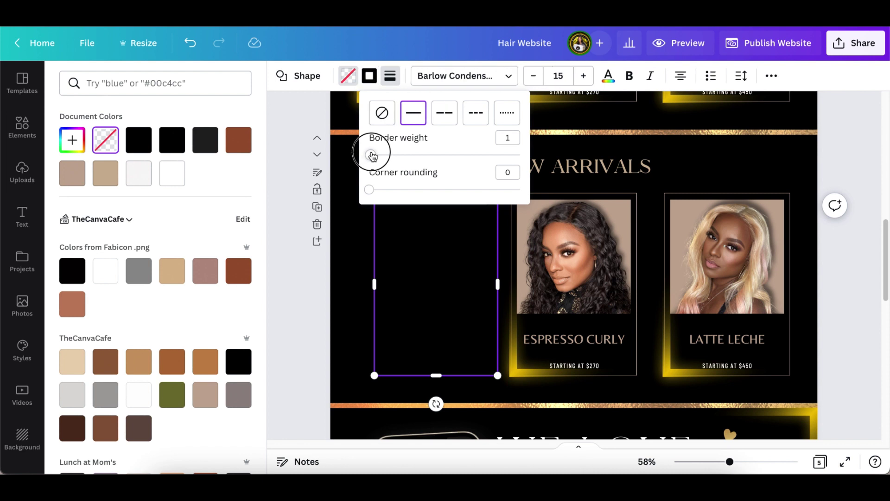
click(372, 77)
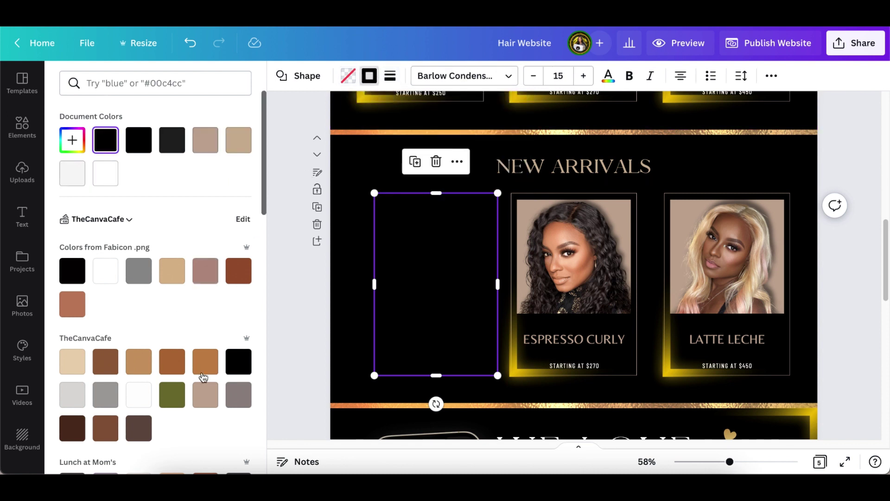
click(205, 397)
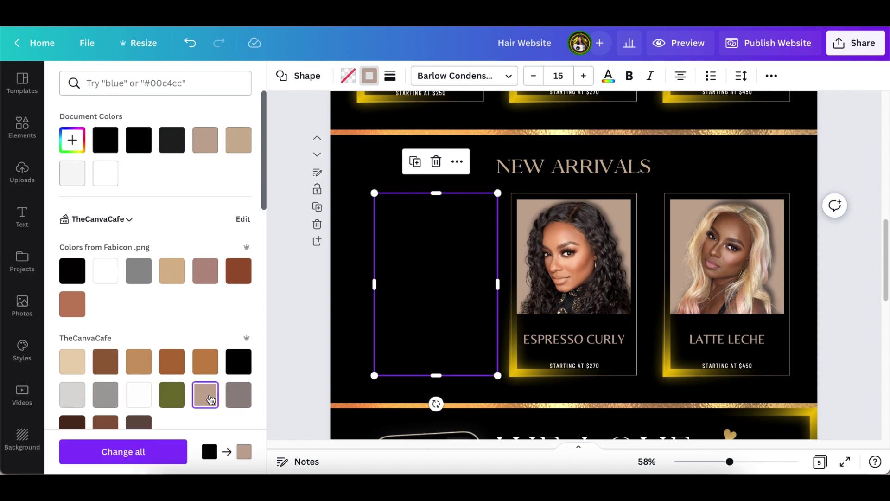
click(299, 278)
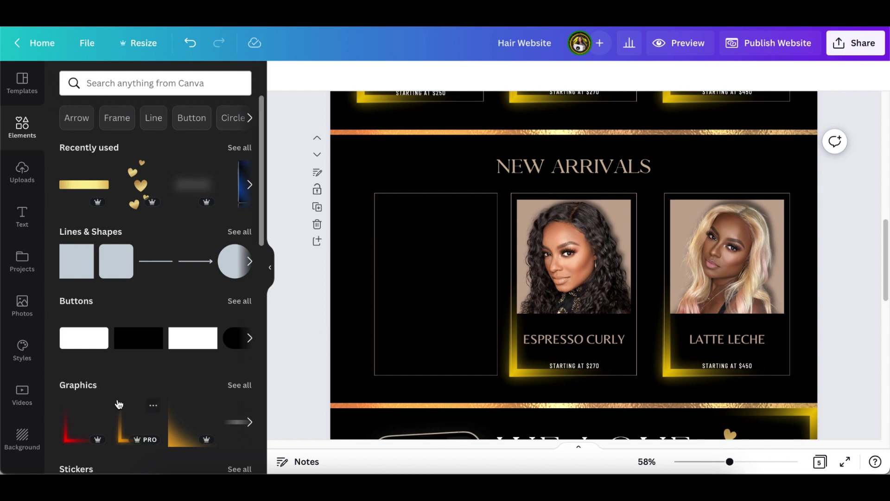
- Add a square image frame from the full Frames collection
scroll(133, 394, down, 6)
scroll(134, 394, down, 6)
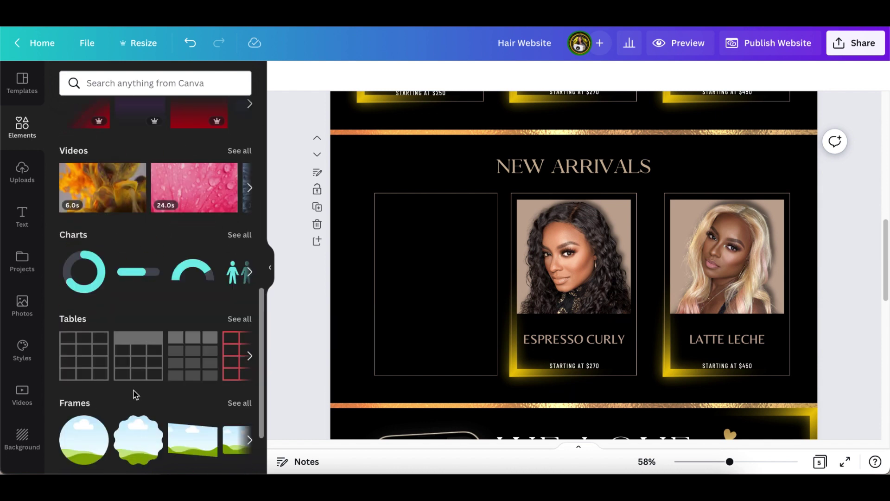
click(240, 314)
scroll(180, 410, down, 3)
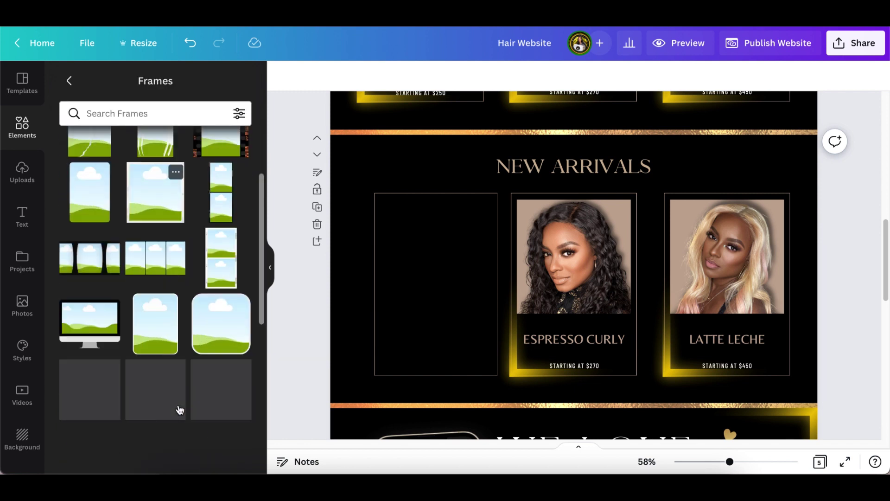
scroll(180, 410, down, 3)
scroll(182, 407, down, 3)
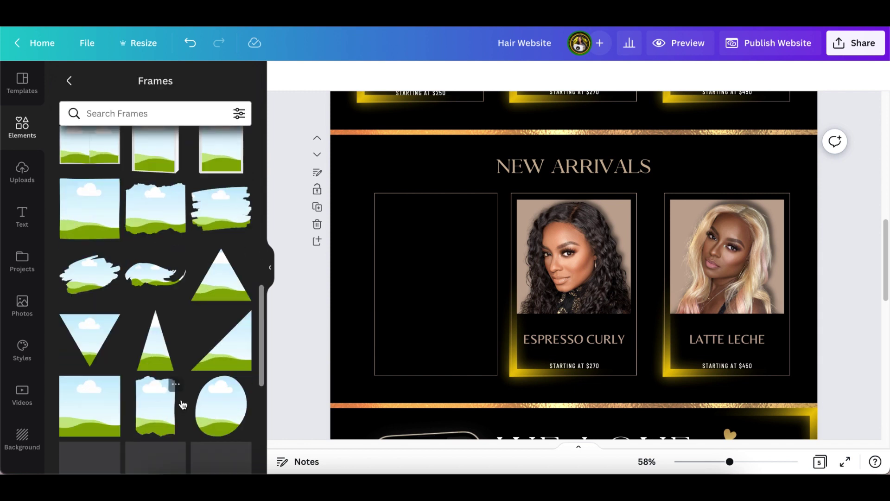
scroll(179, 403, down, 1)
click(95, 369)
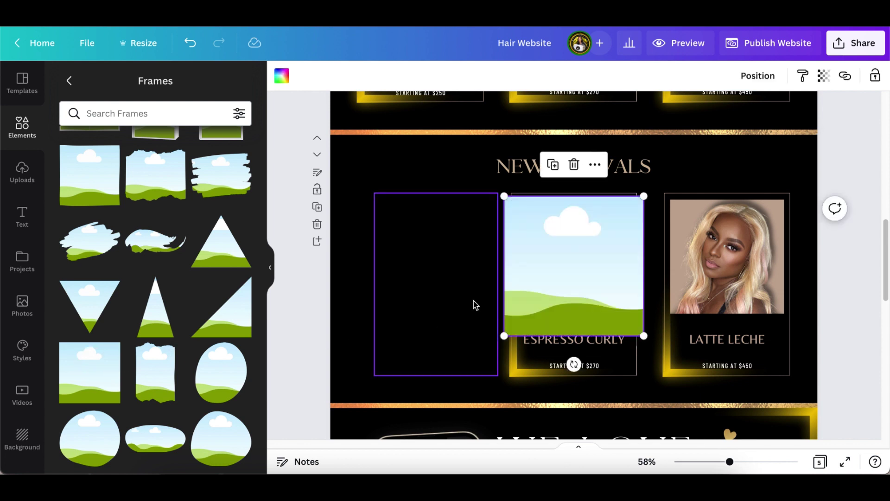
- Shrink and centre the frame across the upper half of the empty left card, then hide the side panel
drag(553, 258, 417, 259)
drag(502, 333, 487, 315)
drag(441, 274, 449, 277)
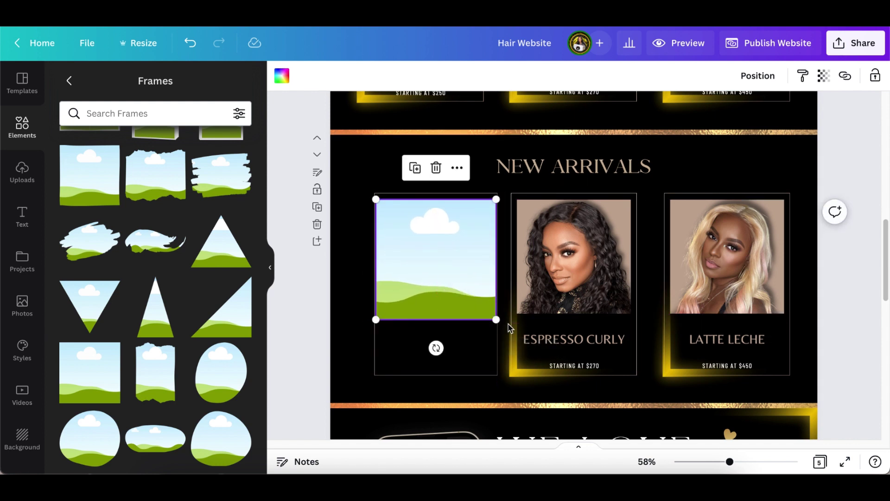
drag(496, 320, 487, 311)
click(432, 271)
drag(432, 270, 436, 268)
click(360, 178)
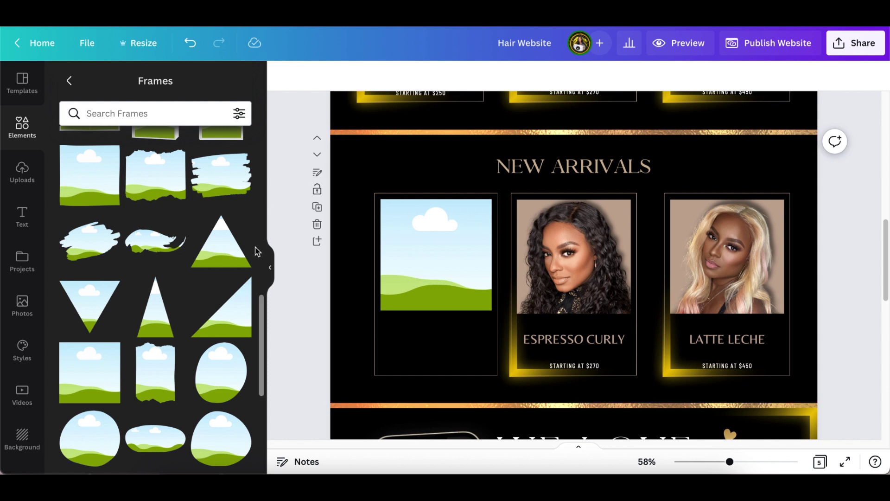
click(270, 265)
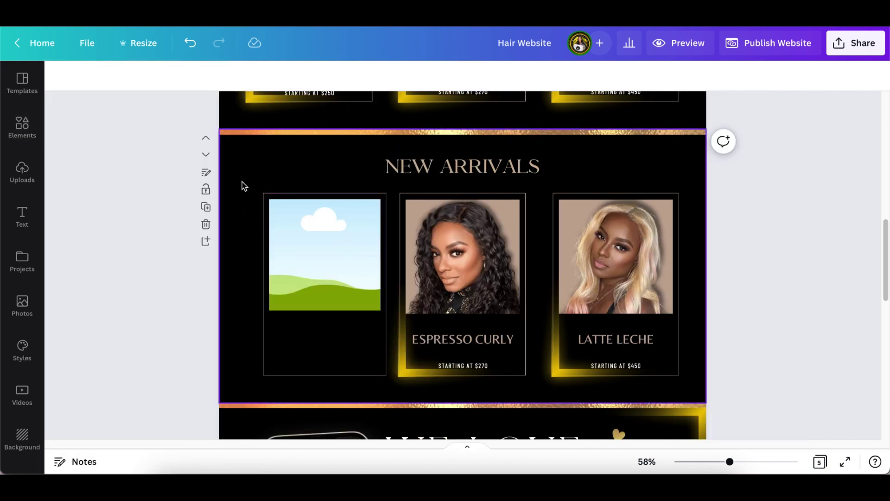
- Drag the highlighted curly-hair photo from the Pictures of me 2 uploads onto the Espresso Curly card
click(22, 172)
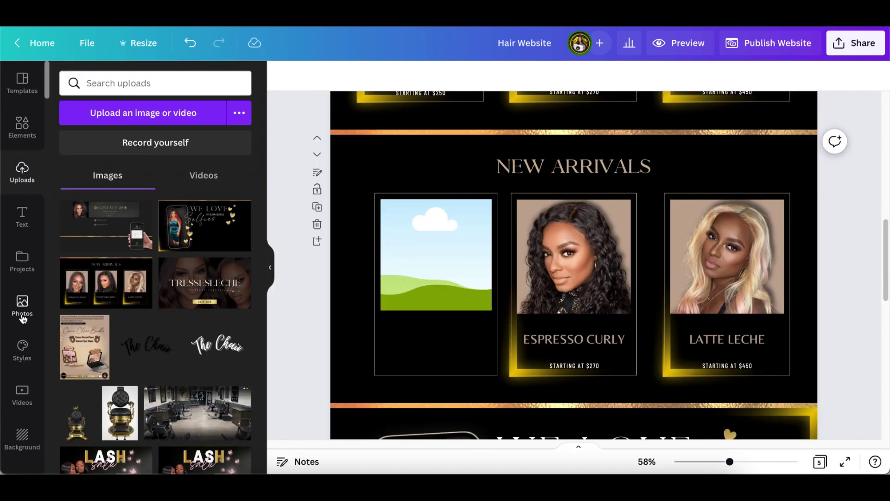
scroll(24, 324, down, 10)
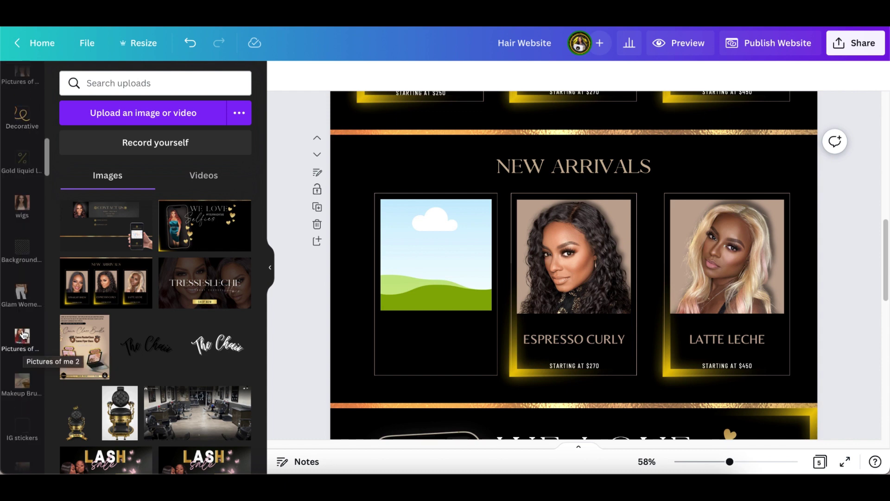
click(22, 335)
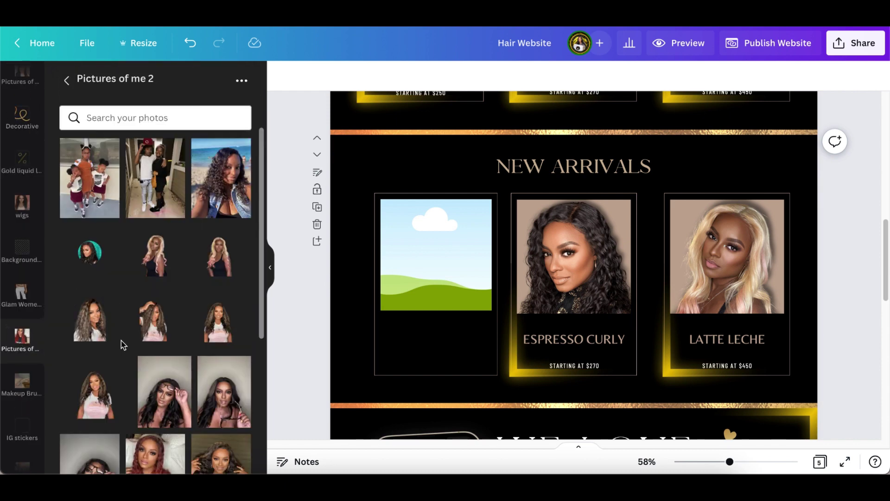
scroll(340, 283, up, 5)
scroll(341, 284, down, 8)
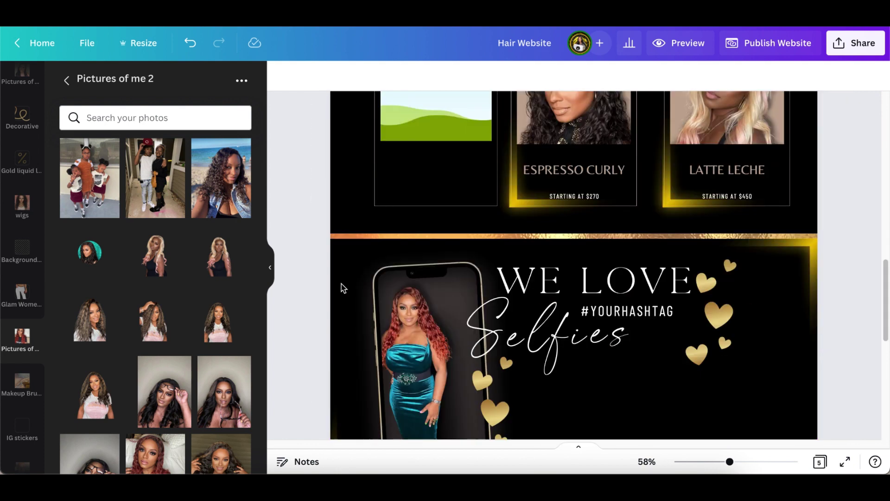
scroll(342, 284, down, 1)
scroll(335, 292, up, 3)
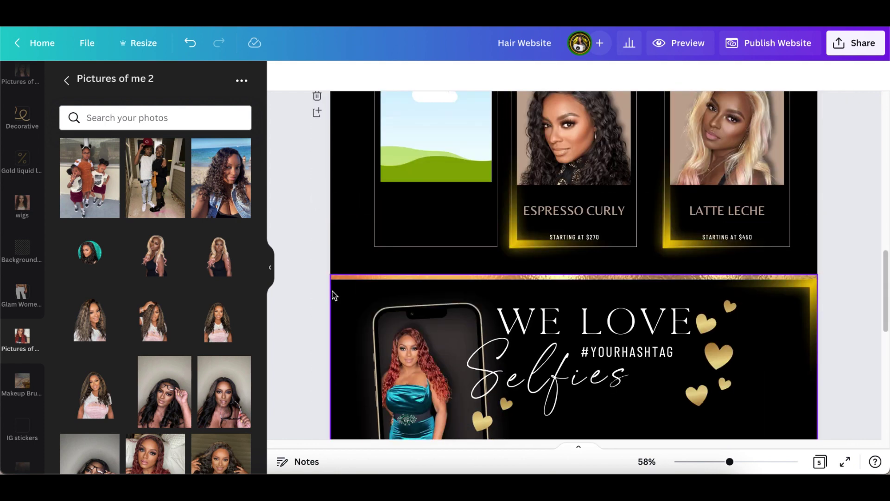
scroll(334, 294, up, 2)
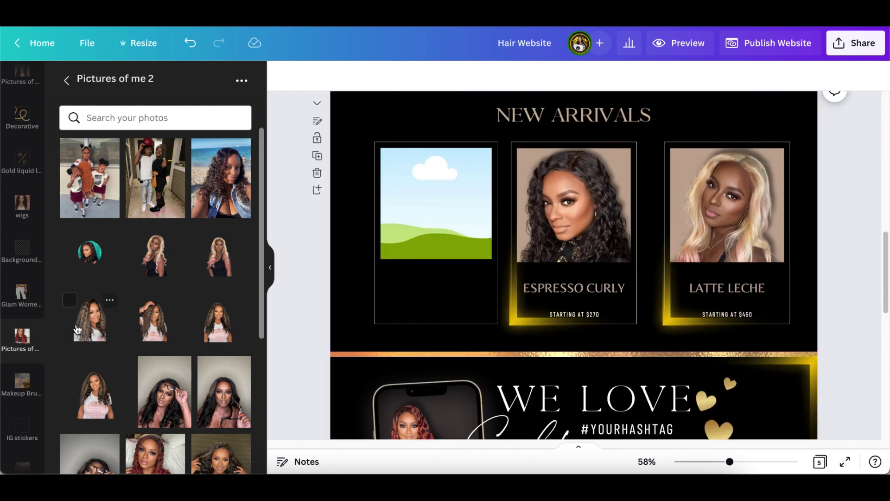
drag(93, 331, 574, 209)
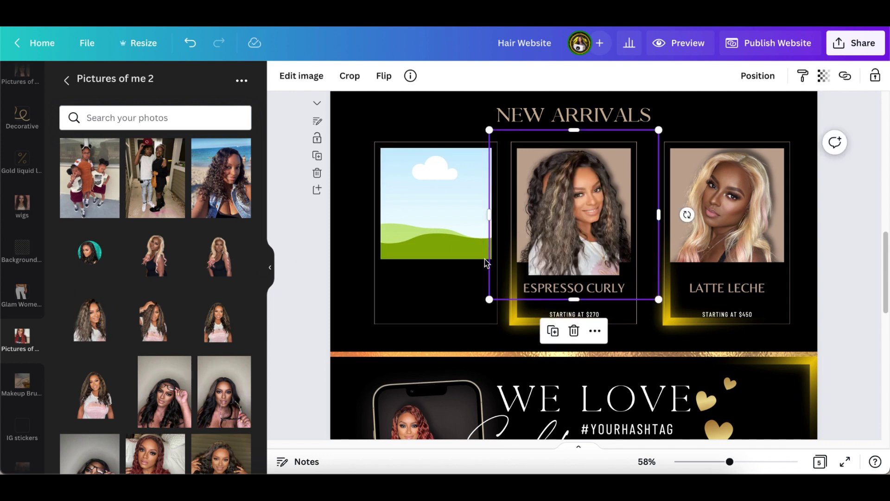
- Apply a Drop shadow with Top-left direction to the Espresso Curly photo
click(307, 80)
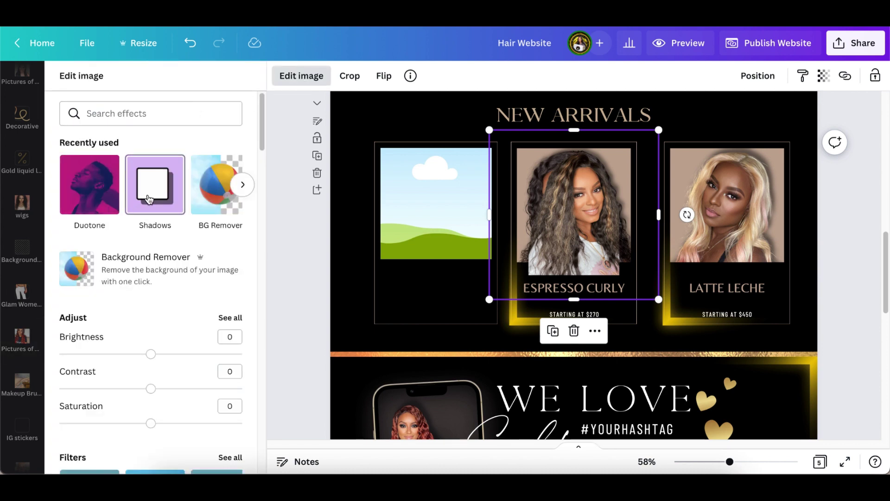
click(148, 200)
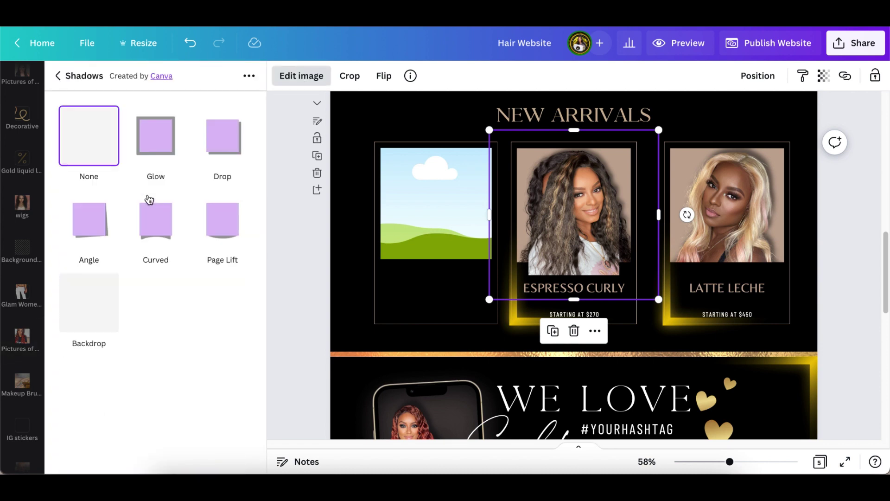
click(223, 145)
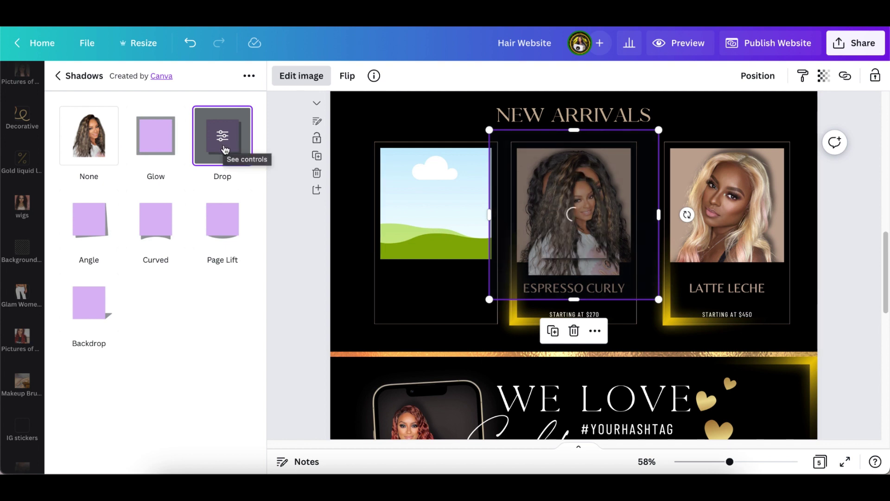
click(223, 145)
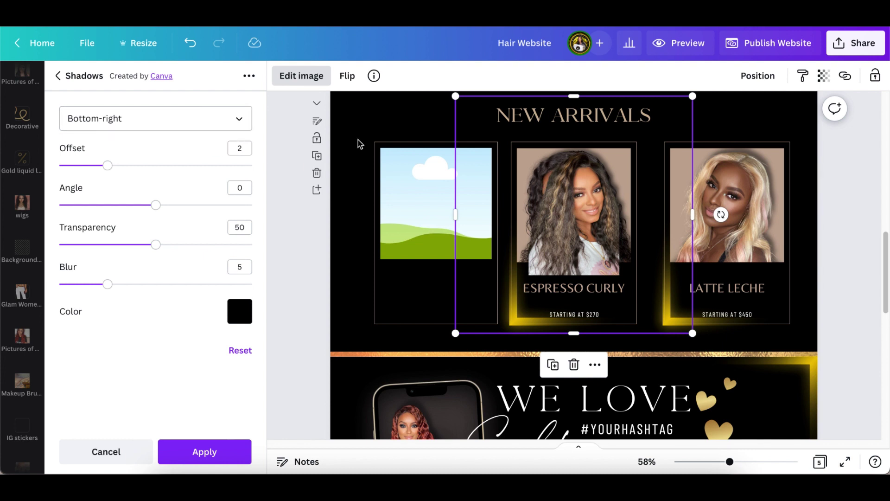
click(174, 124)
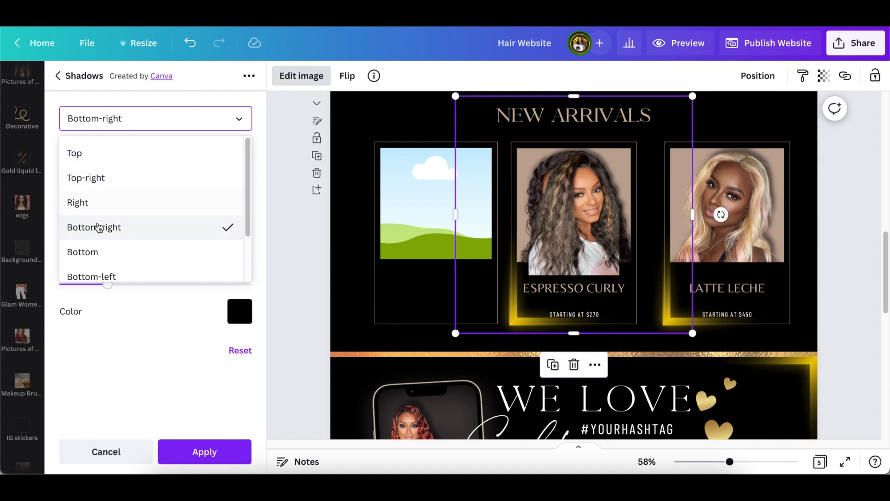
scroll(100, 227, down, 3)
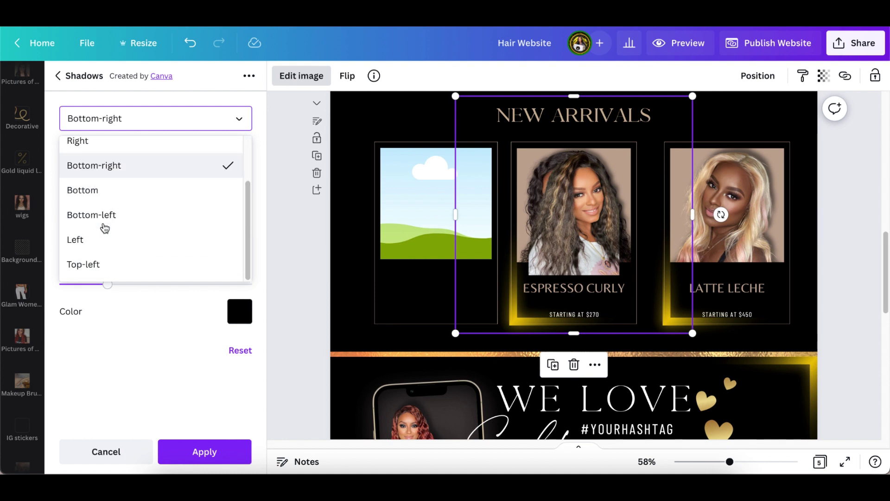
click(86, 265)
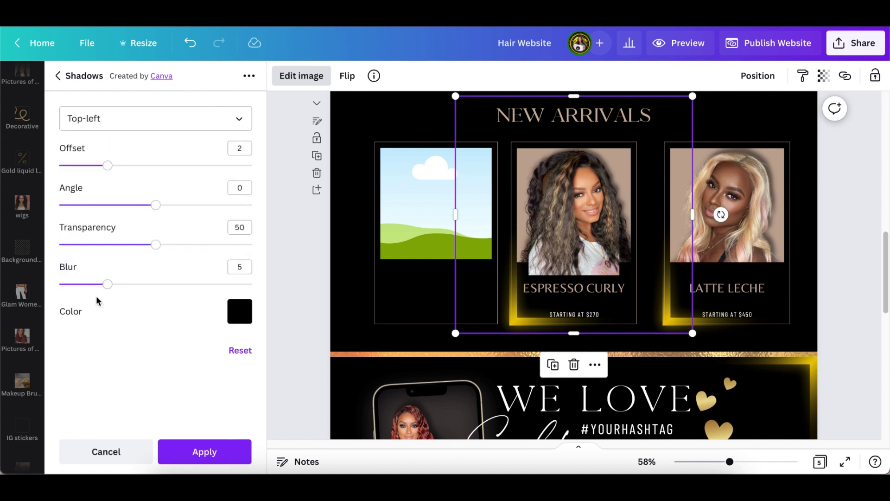
click(167, 450)
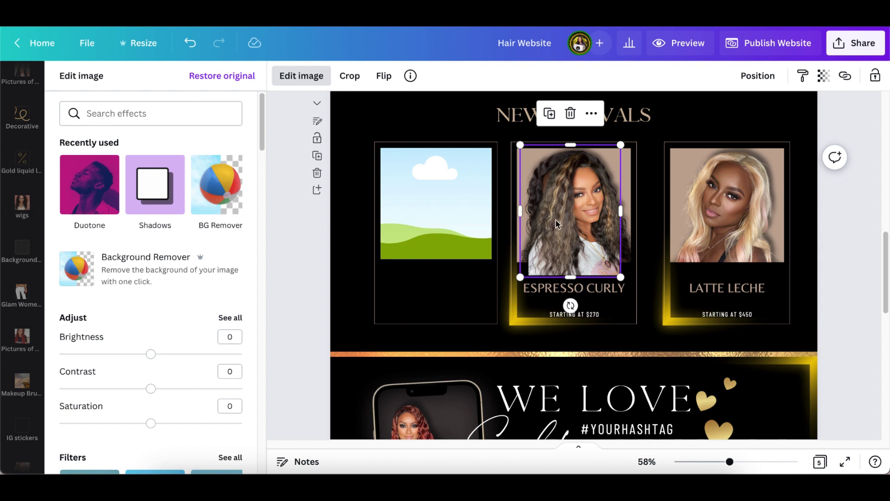
- Drop the curly-hair photo into the left card frame, then detach it back out
drag(559, 212, 391, 185)
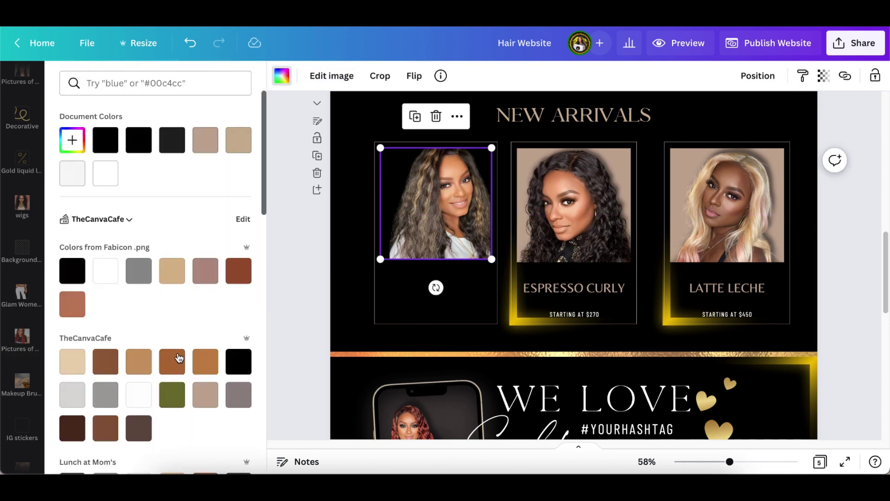
click(206, 395)
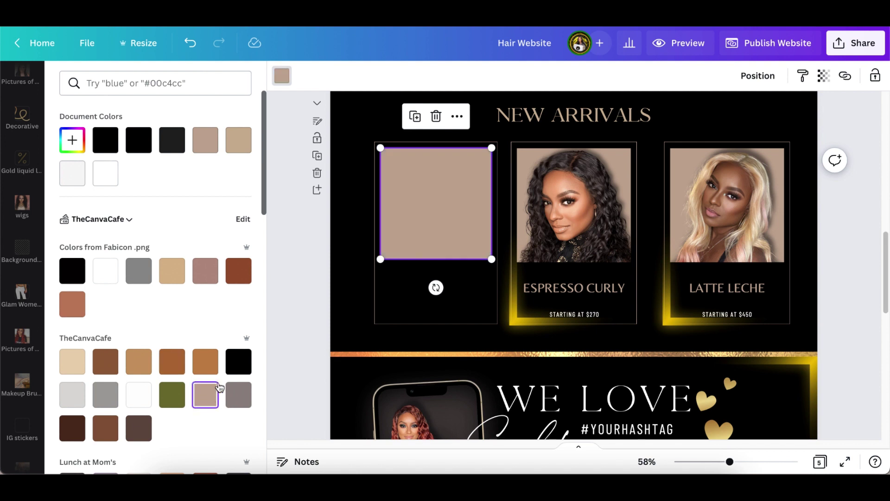
click(190, 43)
right_click(454, 217)
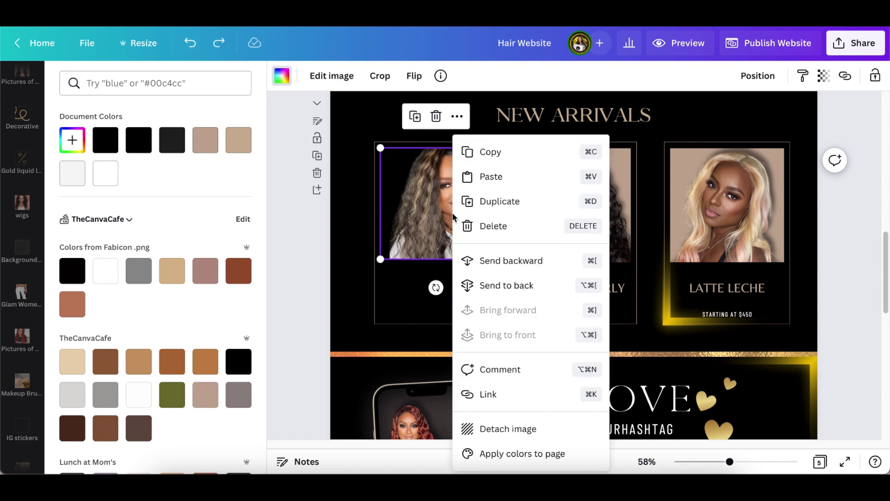
click(484, 427)
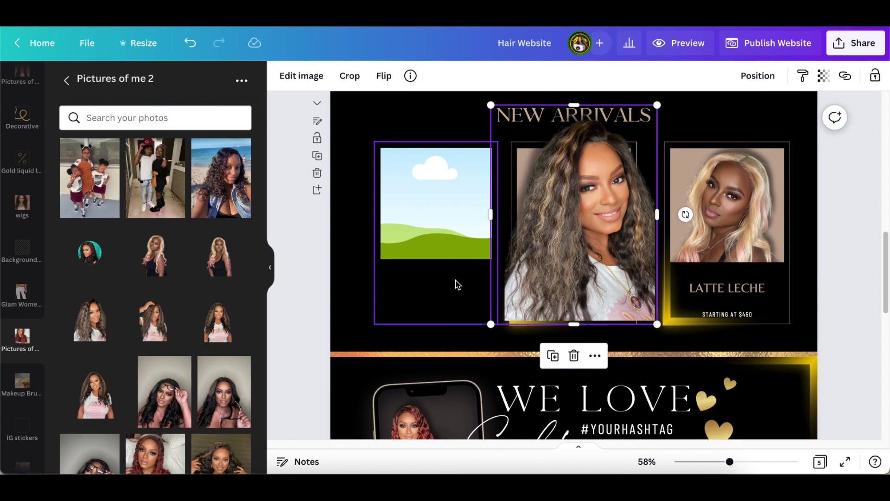
- Fill the empty left frame with beige and shrink the photo onto the left card
click(460, 291)
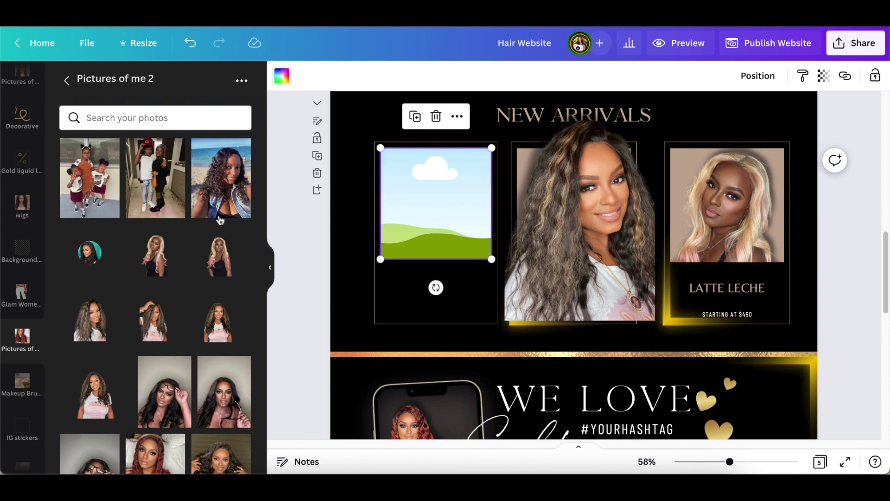
click(282, 76)
click(205, 394)
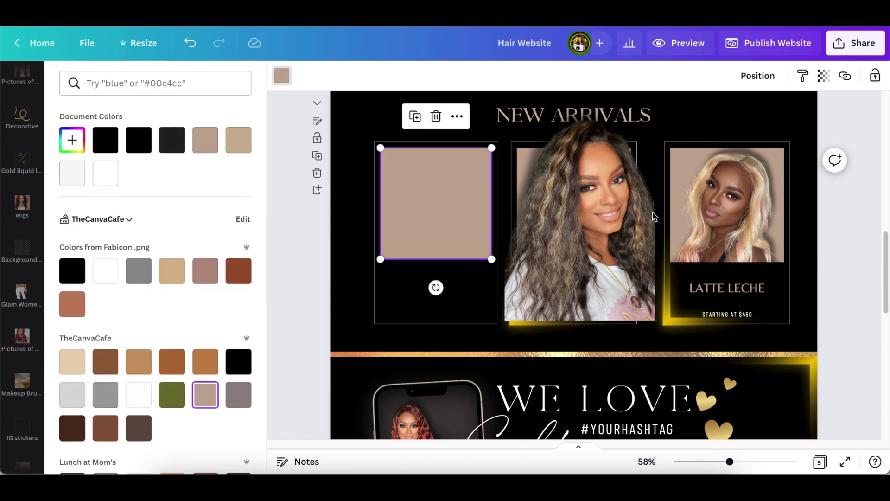
click(584, 220)
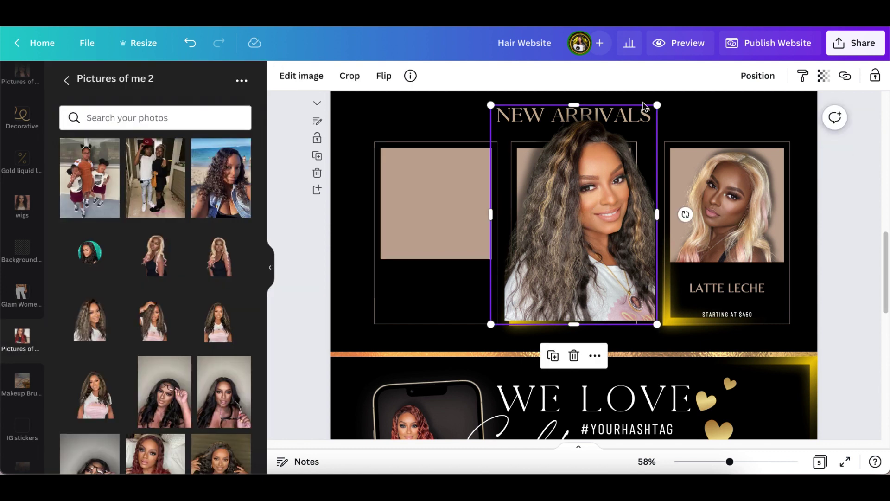
drag(657, 105, 599, 206)
drag(552, 279, 438, 232)
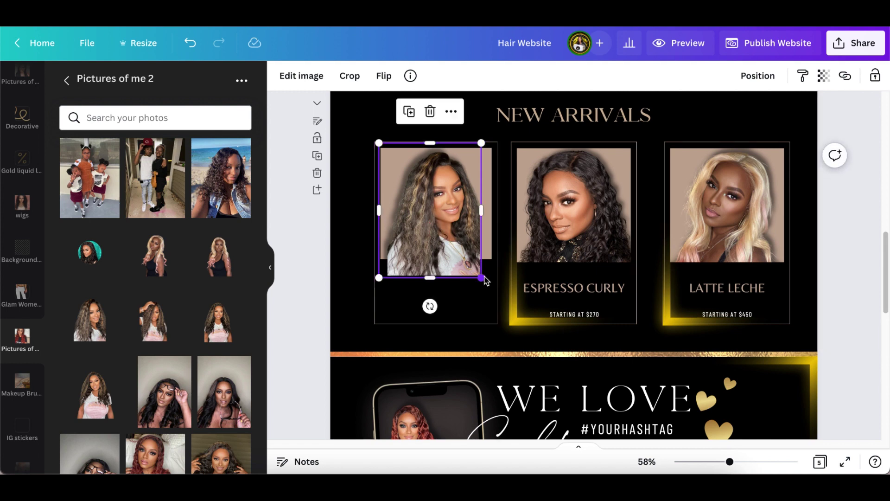
- Shrink the curly-hair photo and drop it into the first card's beige frame
drag(483, 278, 477, 262)
drag(444, 214, 534, 234)
click(425, 209)
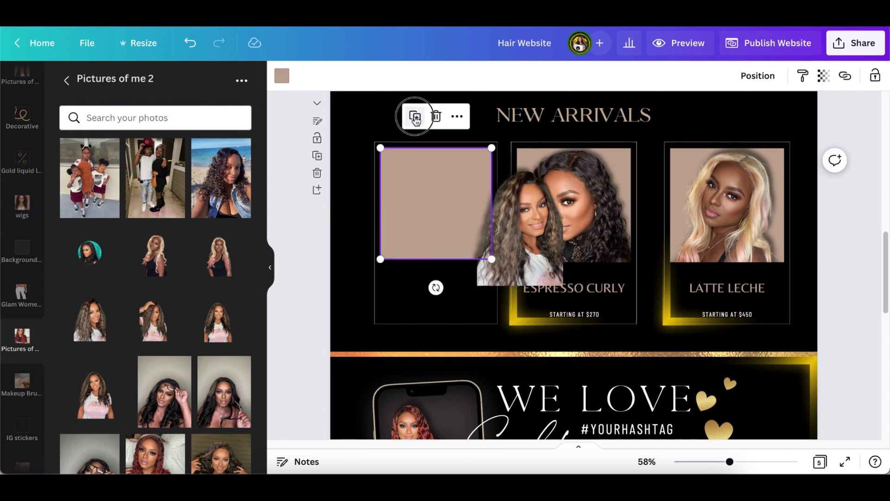
drag(435, 197, 430, 194)
drag(492, 201, 457, 210)
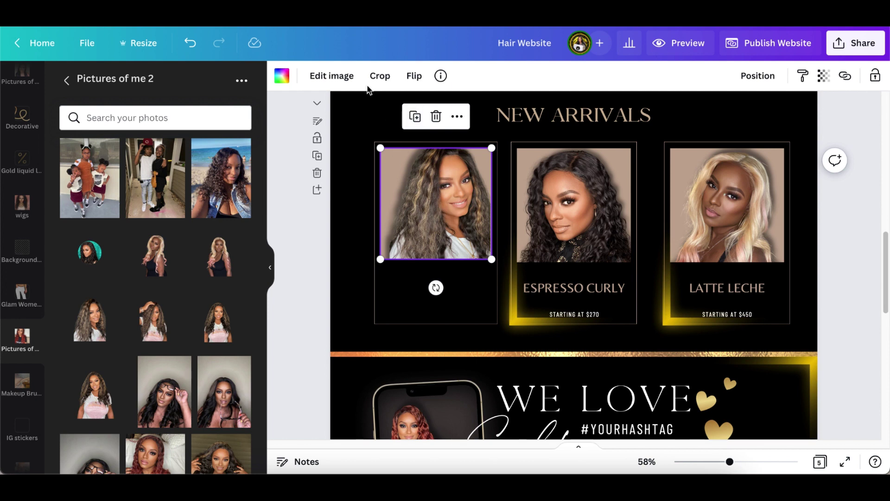
- Crop the photo, shifting it down so her face and hair fit the frame
click(380, 76)
drag(447, 199, 439, 218)
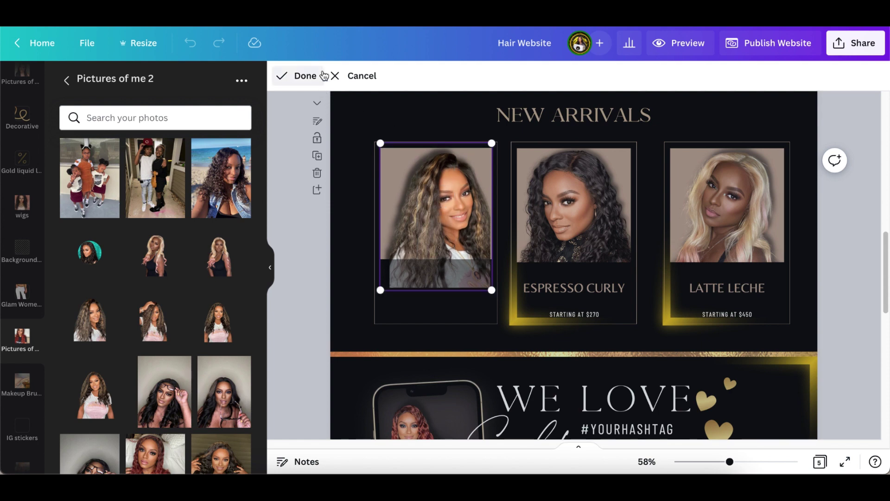
click(306, 76)
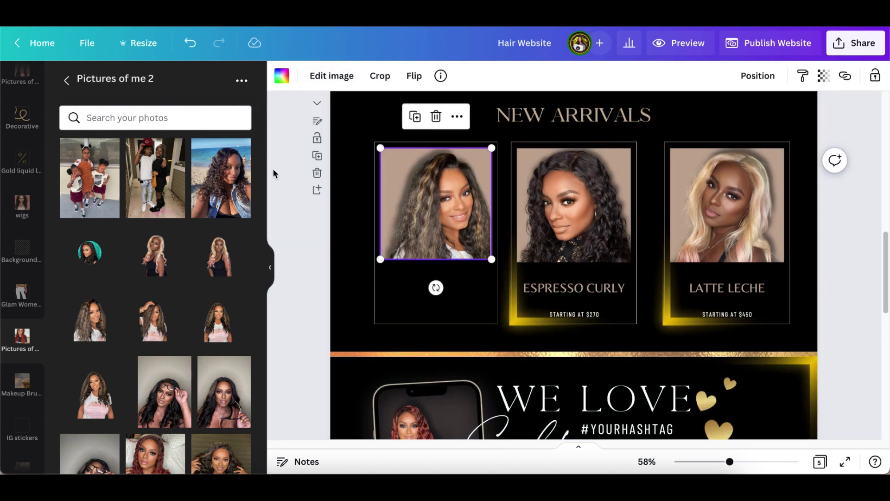
click(285, 196)
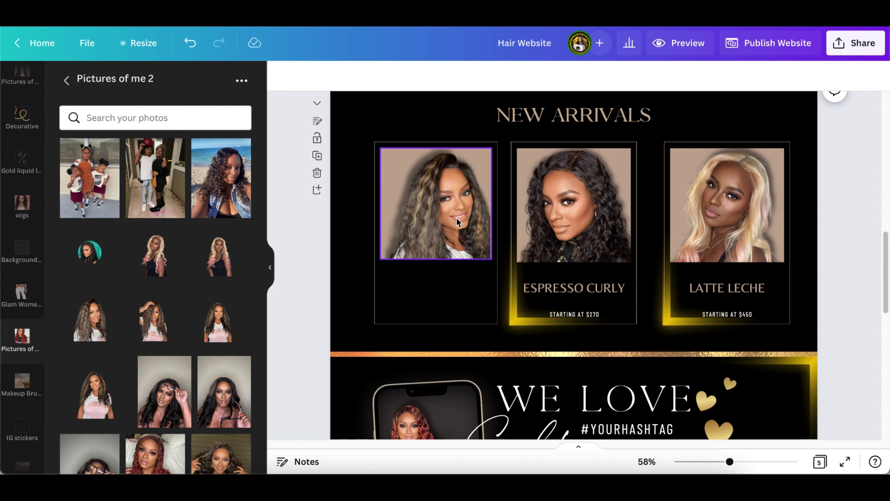
click(436, 287)
- Copy the STRAIGHT BREW title from the previous page and centre it on the first card
drag(437, 265, 443, 234)
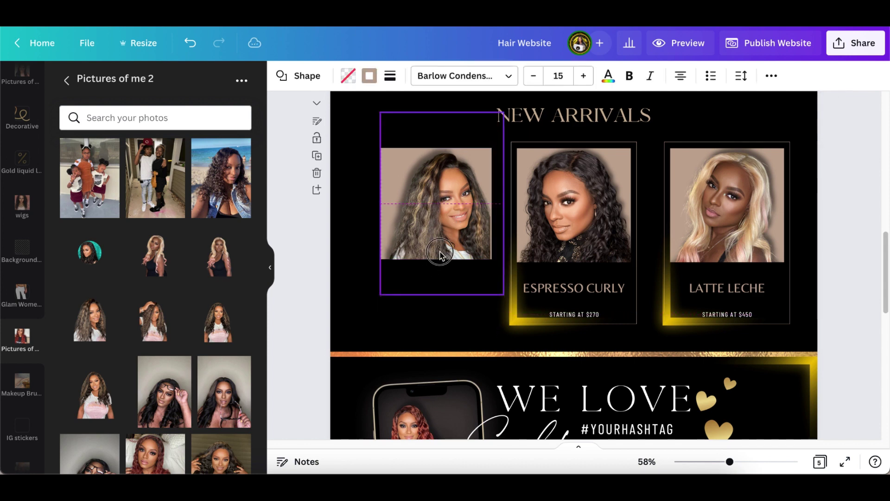
click(188, 44)
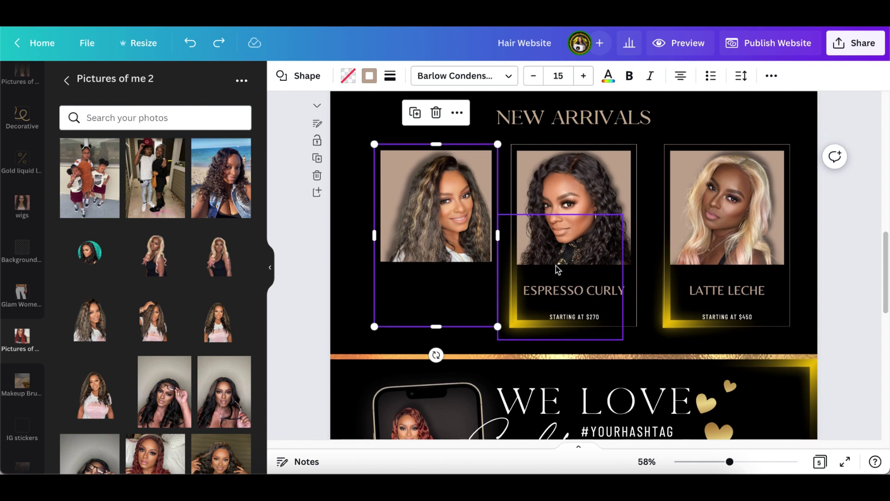
scroll(558, 269, up, 5)
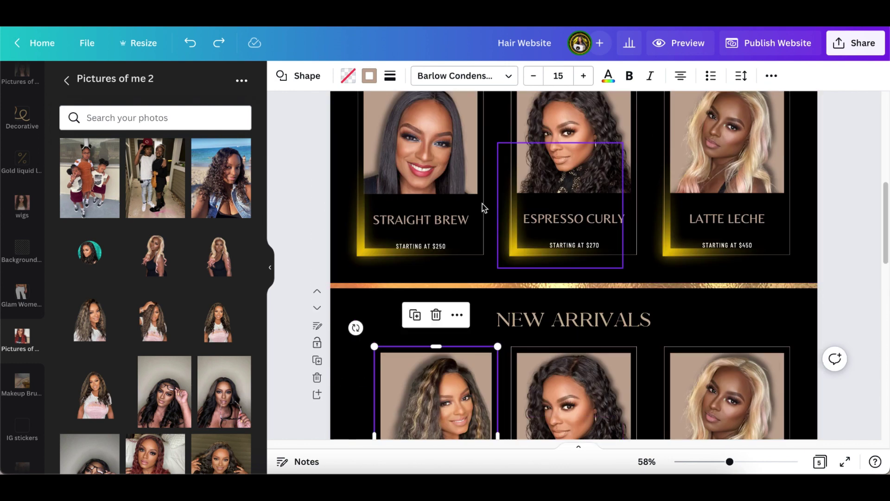
click(453, 220)
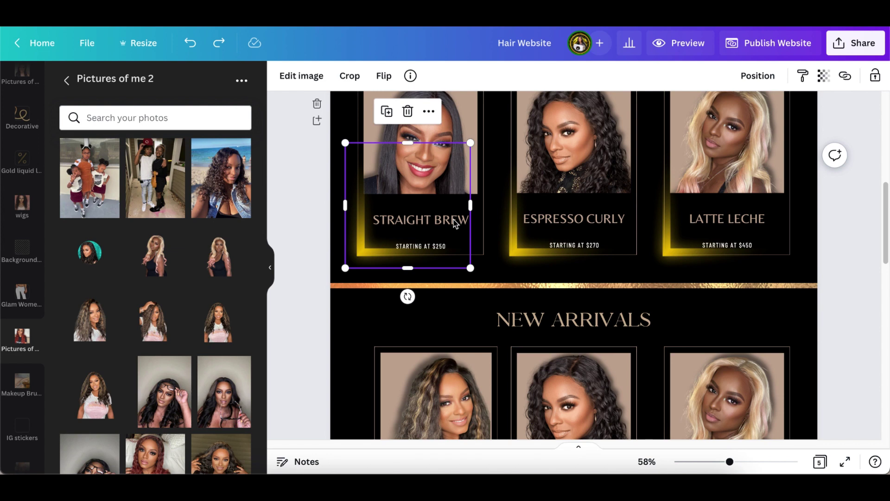
click(476, 224)
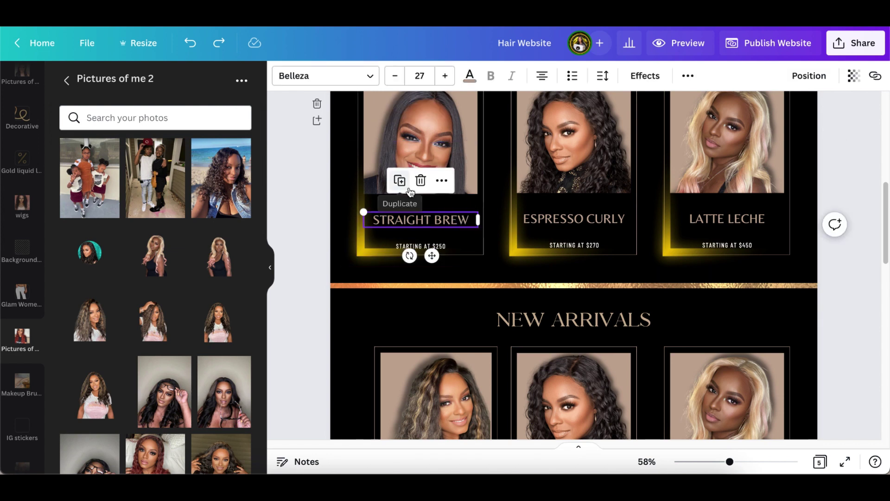
scroll(447, 181, down, 3)
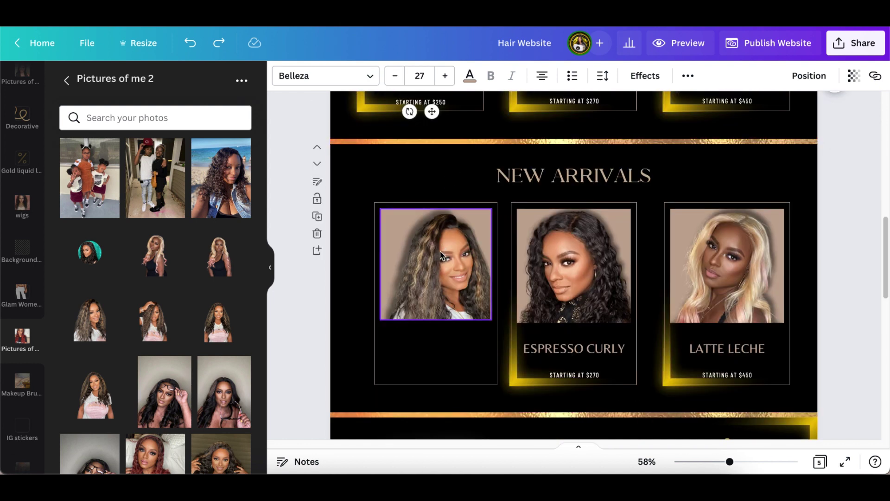
click(444, 349)
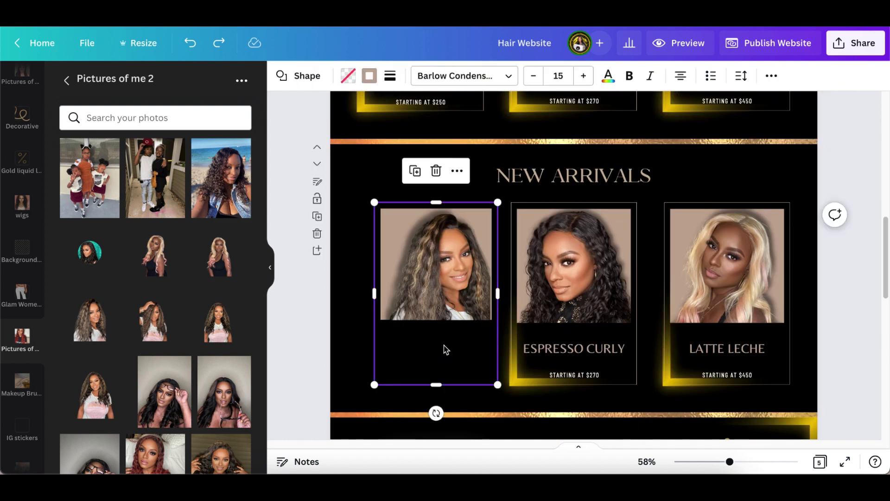
key(ctrl+y)
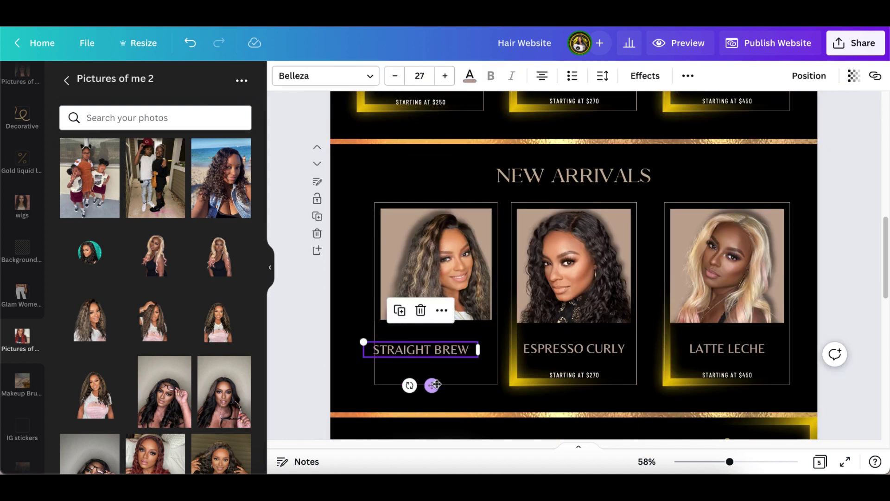
drag(432, 385, 447, 386)
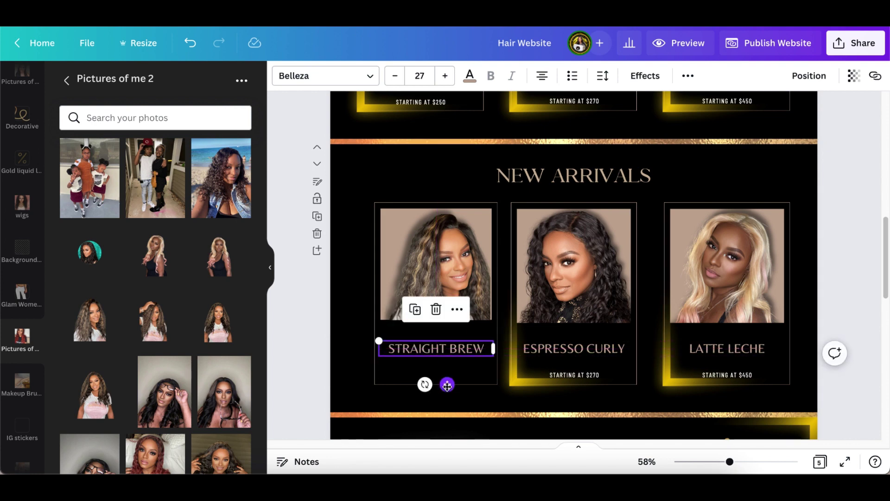
scroll(449, 379, up, 2)
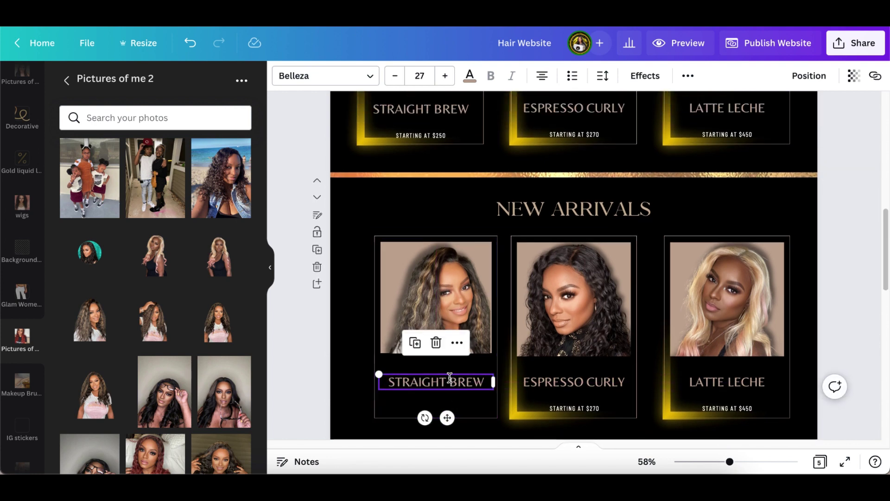
- Inspect the Straight Brew card's layering options and dismiss the energy-warning banner
click(441, 155)
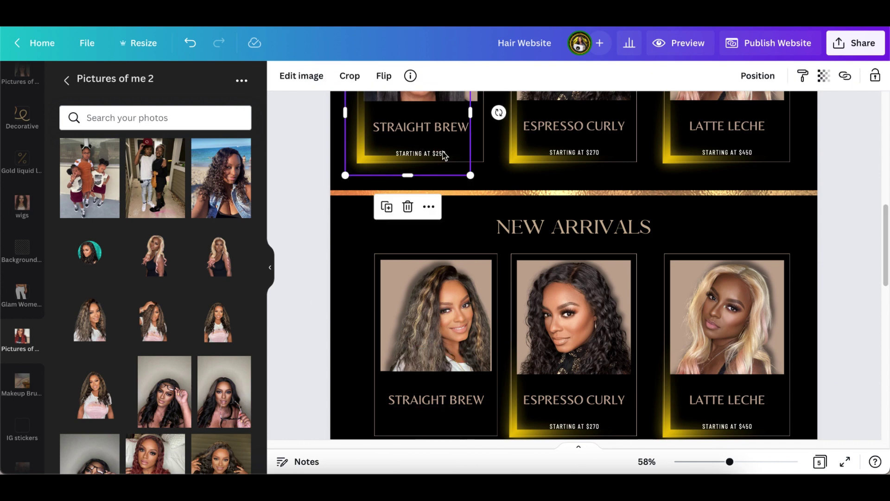
scroll(447, 157, up, 1)
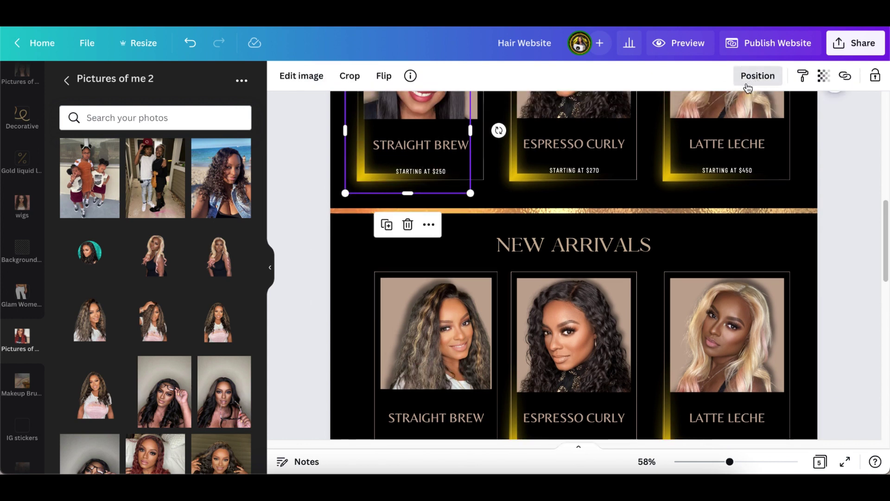
click(757, 76)
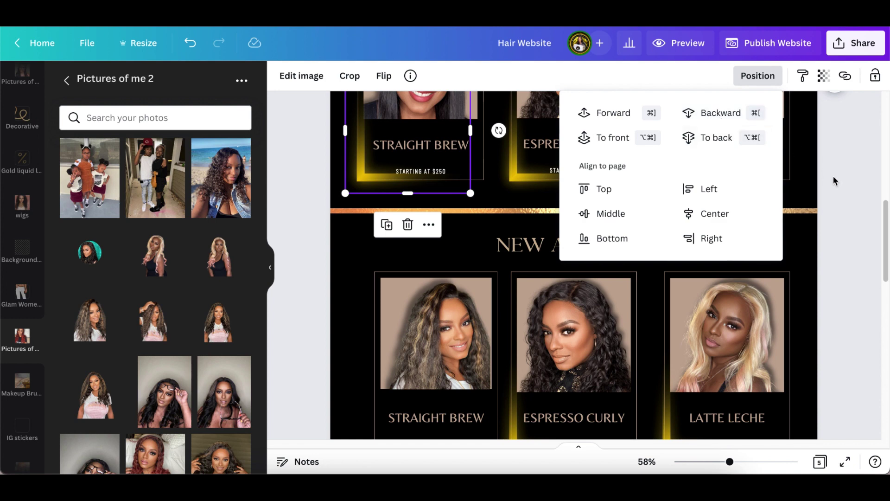
click(851, 199)
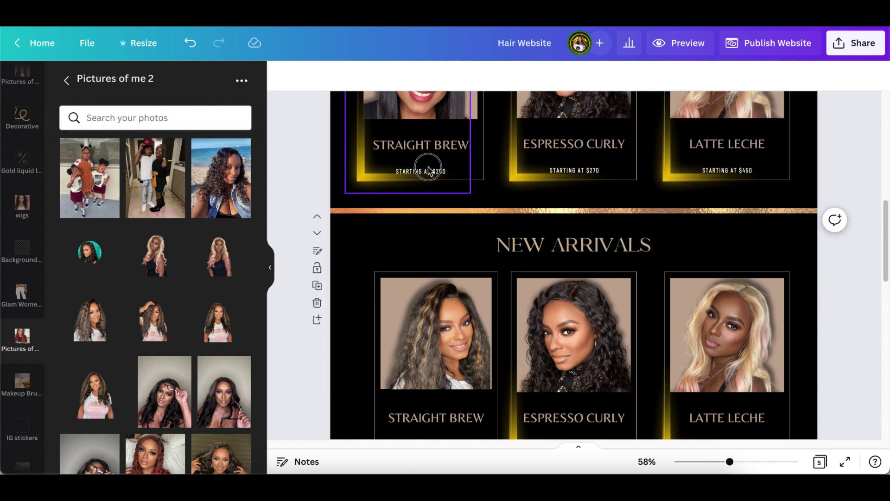
click(429, 169)
click(755, 94)
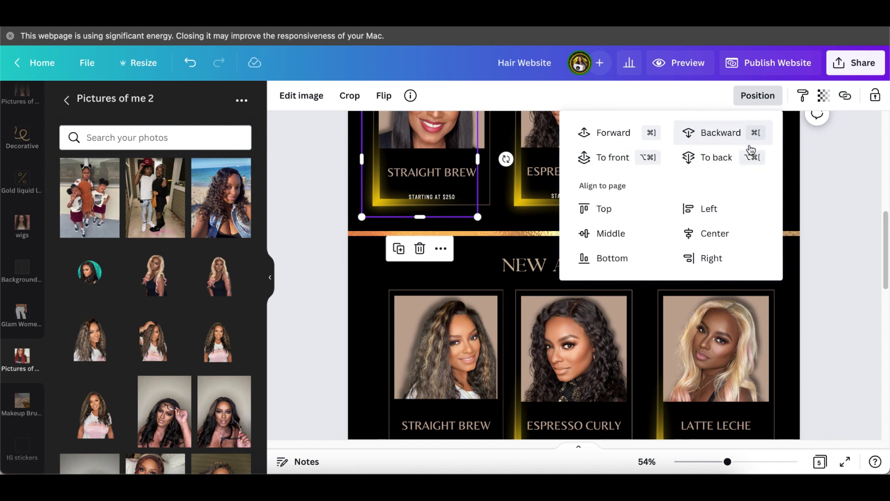
key(Escape)
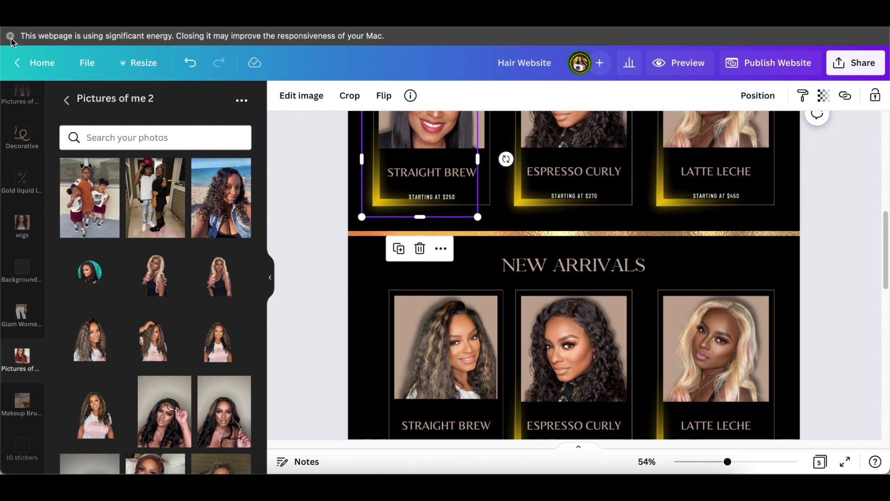
click(11, 36)
- Copy the STARTING AT $250 price text and centre it under STRAIGHT BREW
click(426, 171)
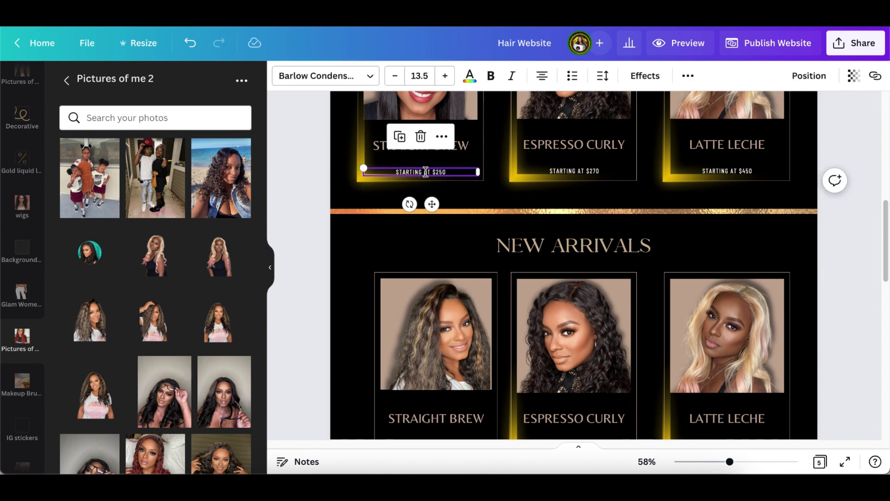
scroll(425, 171, down, 2)
click(417, 374)
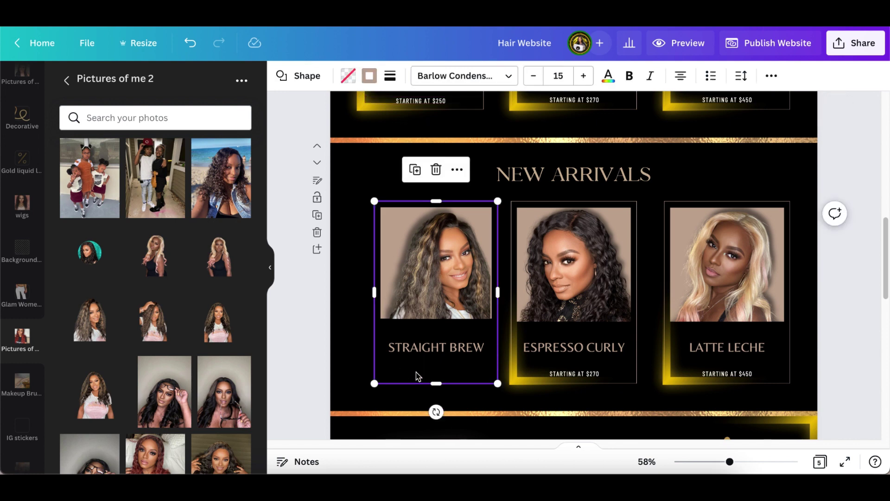
click(417, 375)
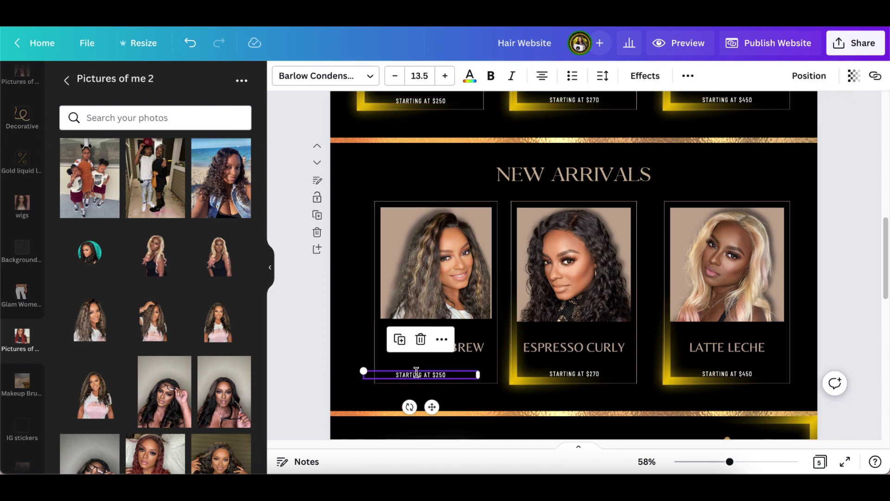
drag(432, 406, 449, 405)
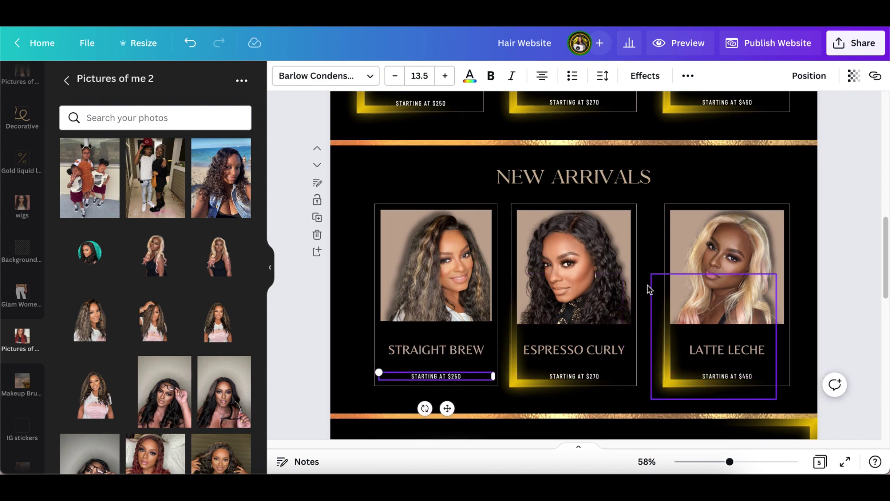
scroll(648, 291, up, 5)
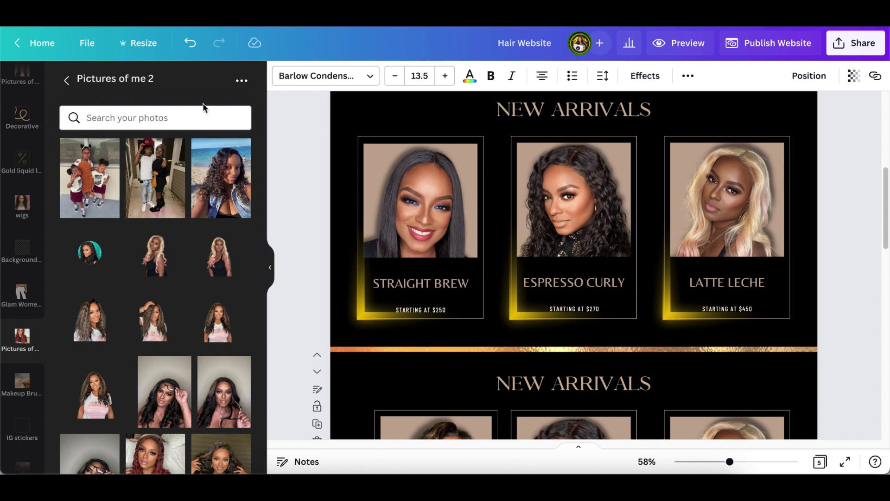
- Browse frames and recently used elements, then add the orange corner glow graphic
click(66, 82)
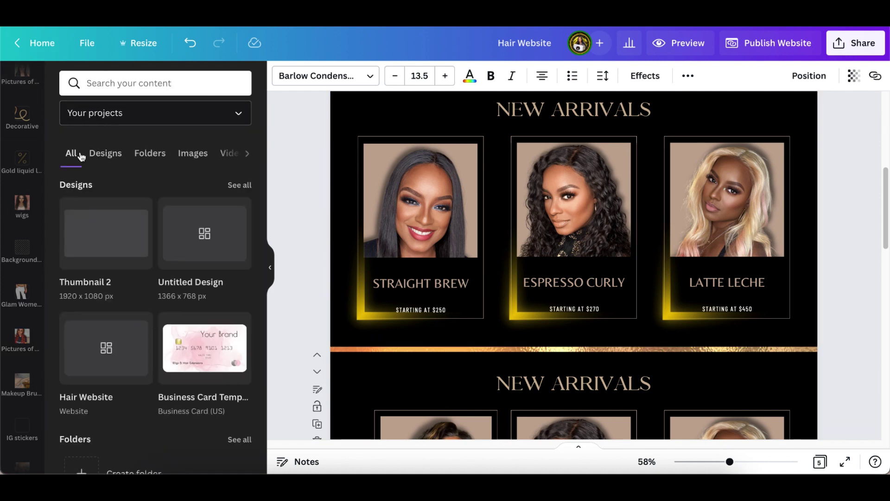
scroll(17, 130, up, 5)
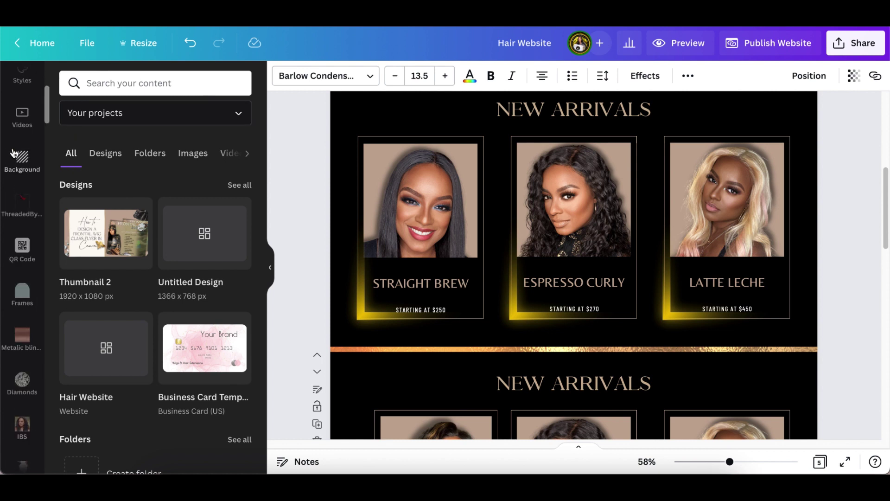
click(19, 134)
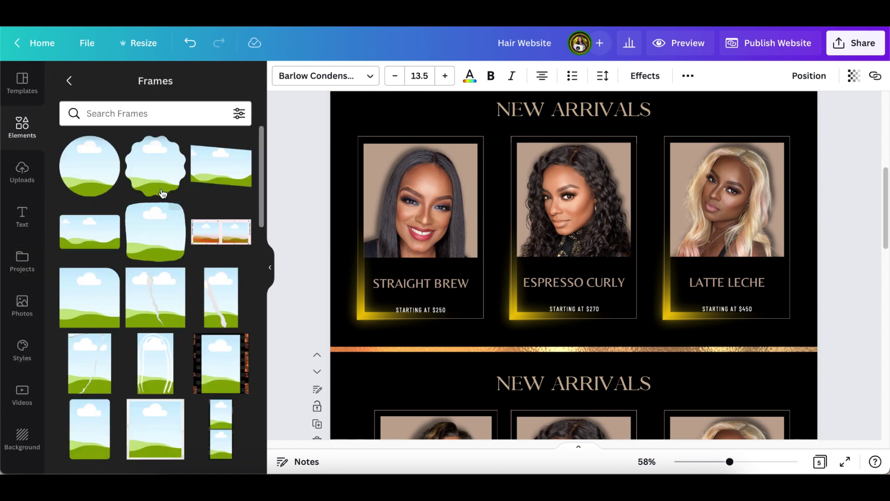
click(69, 82)
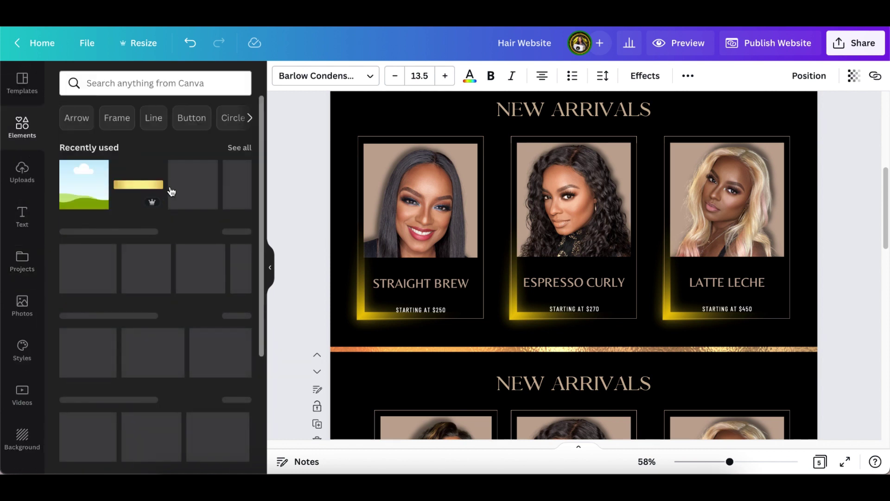
click(233, 149)
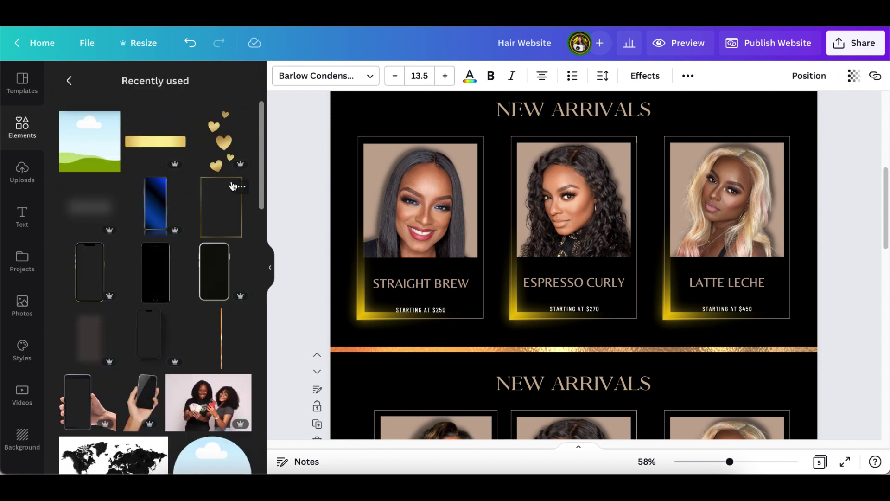
click(69, 81)
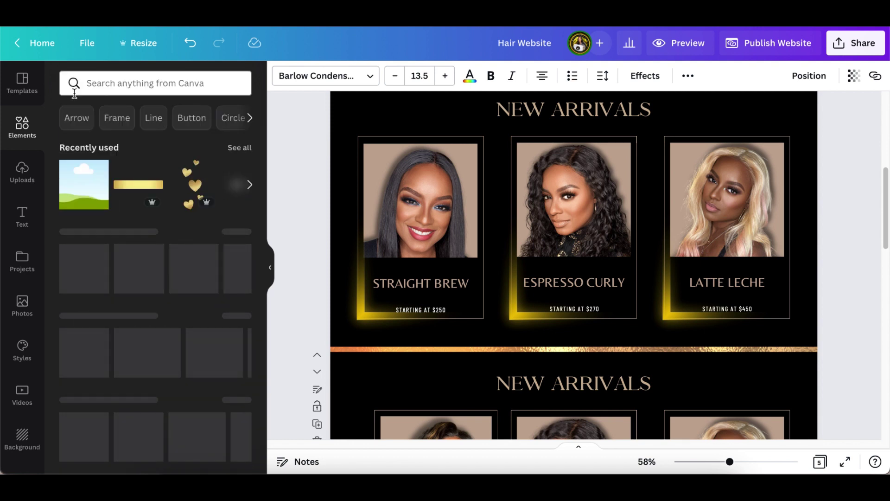
scroll(139, 380, down, 3)
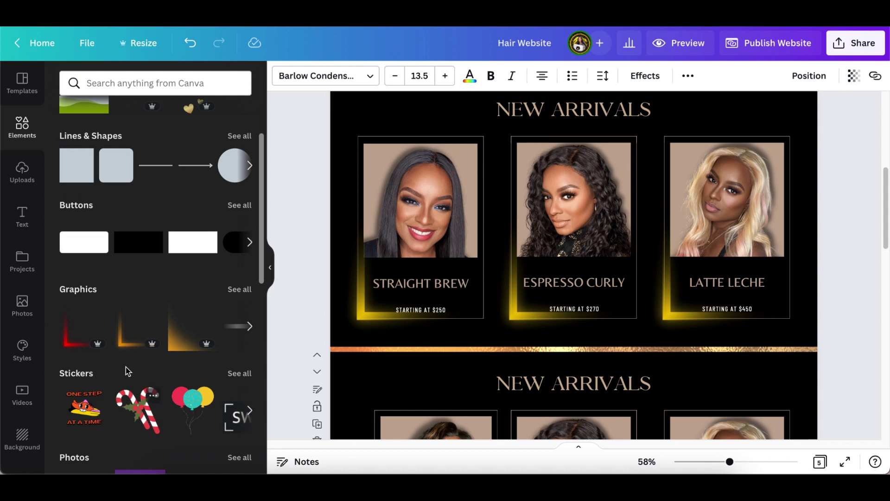
scroll(324, 366, down, 3)
scroll(336, 352, down, 5)
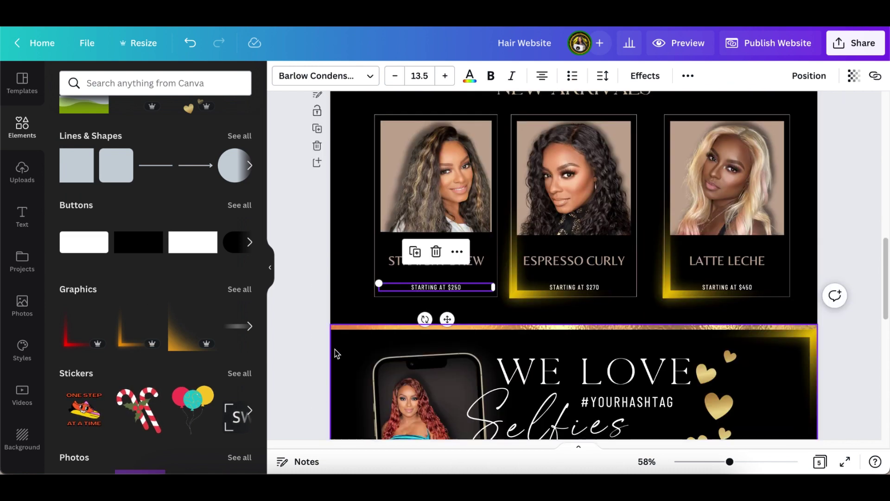
click(131, 338)
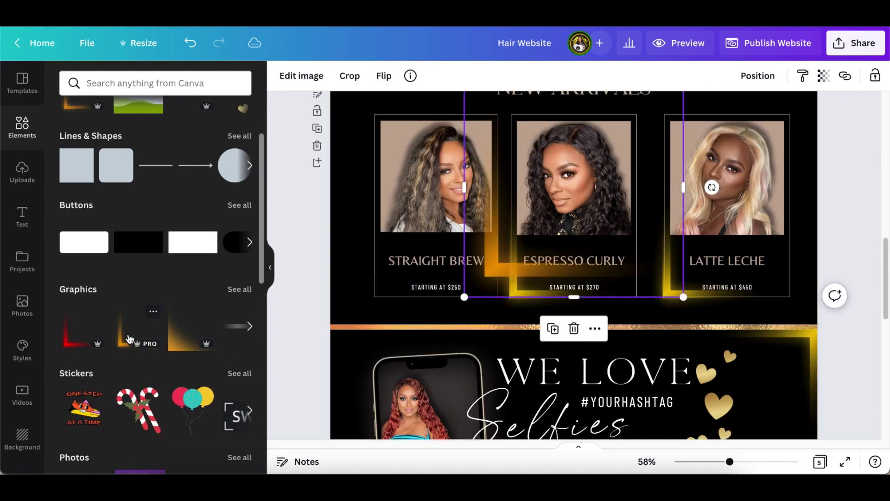
- Browse recommended and recently used graphics, then delete the trial orange glow
click(240, 289)
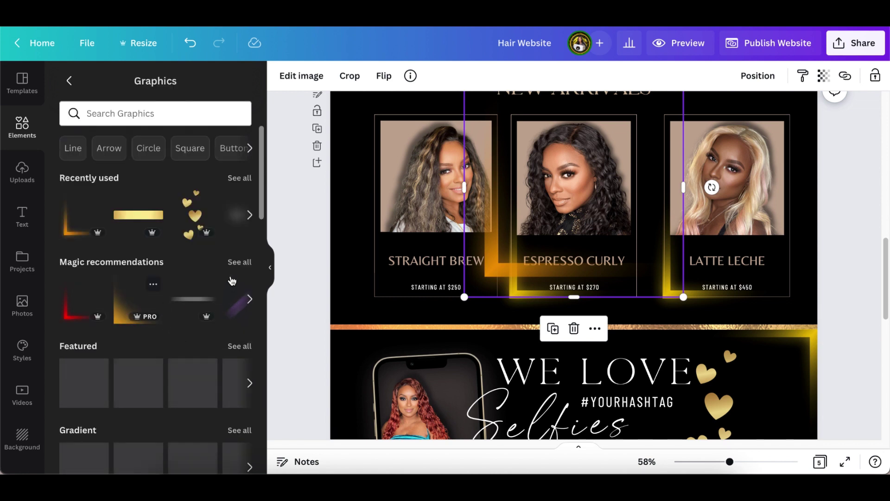
click(239, 263)
scroll(209, 320, down, 3)
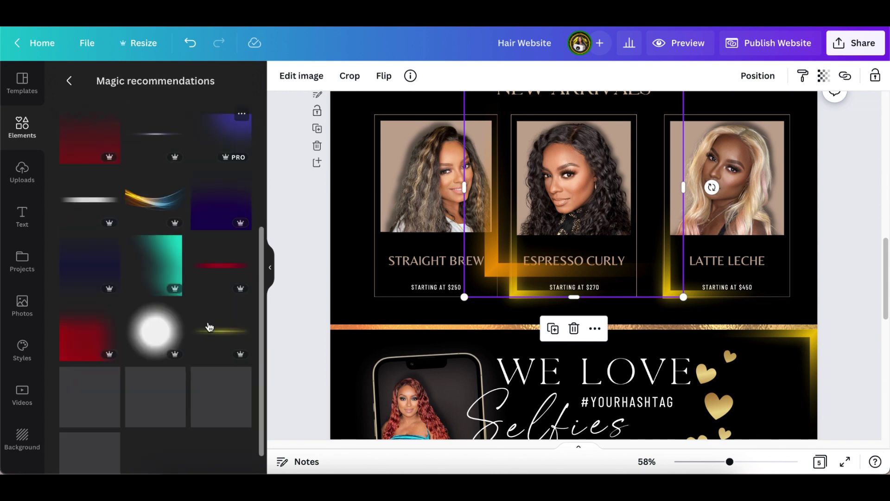
scroll(210, 327, down, 1)
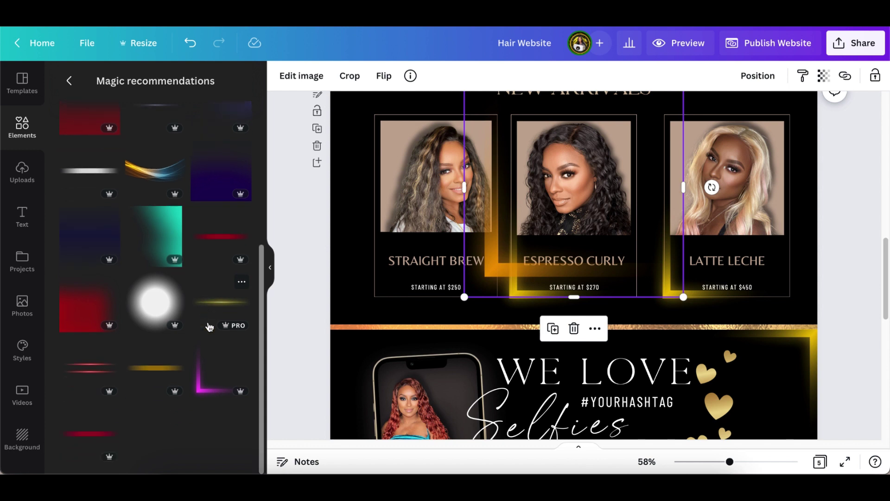
click(69, 81)
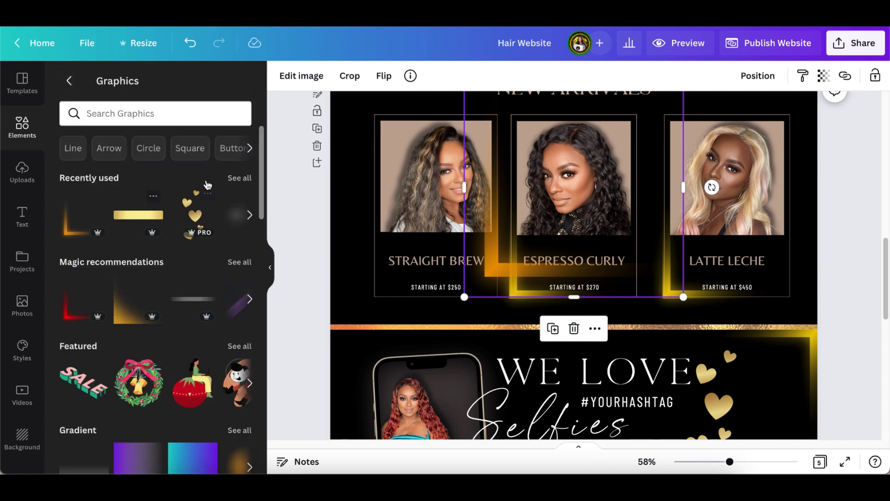
click(239, 178)
scroll(199, 328, down, 10)
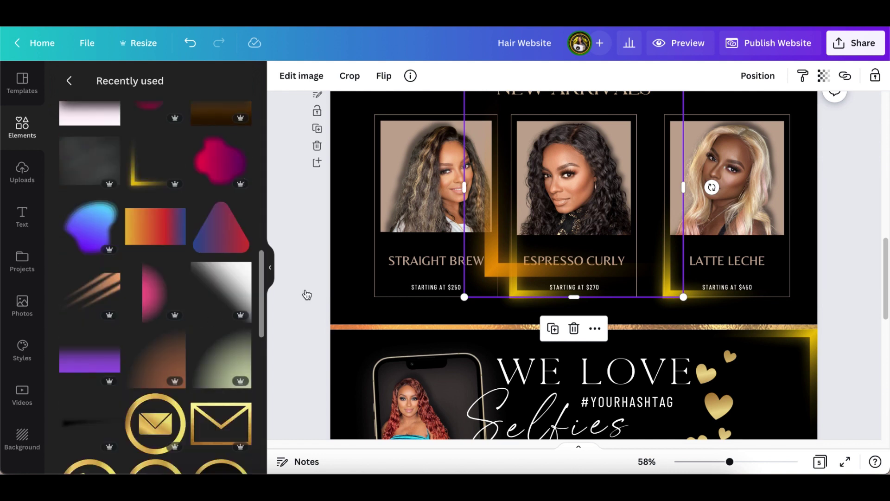
click(574, 328)
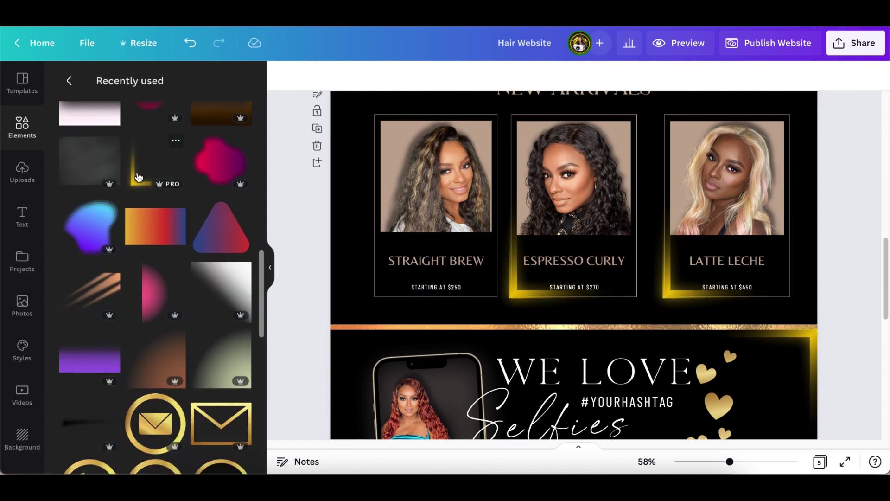
- Place the gold corner glow on the Straight Brew card and nudge it slightly lower
click(146, 185)
drag(603, 214, 461, 261)
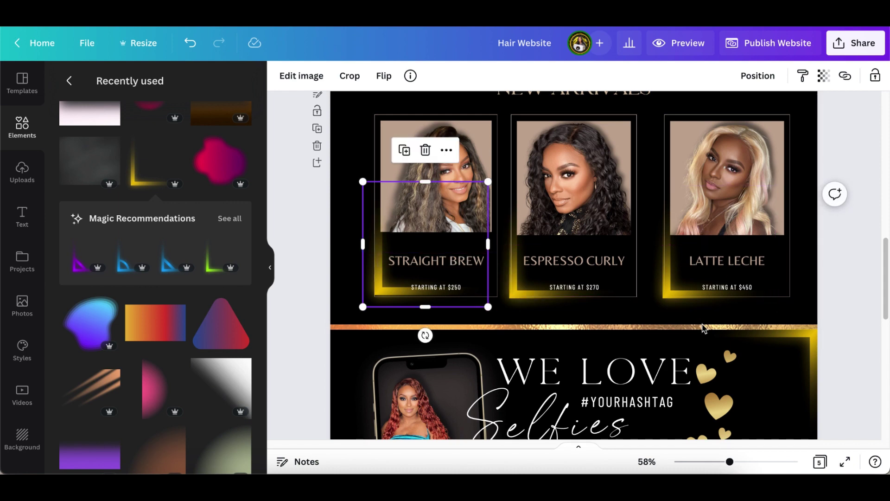
drag(729, 461, 745, 463)
click(345, 269)
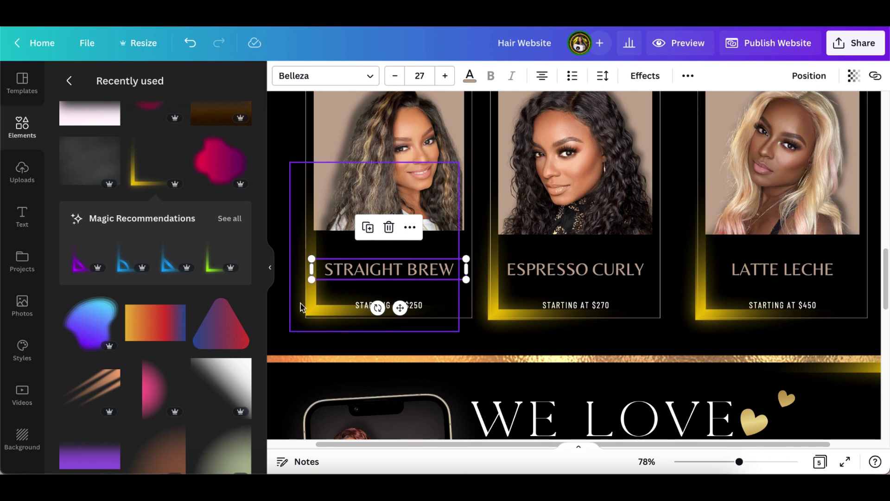
drag(306, 323, 307, 324)
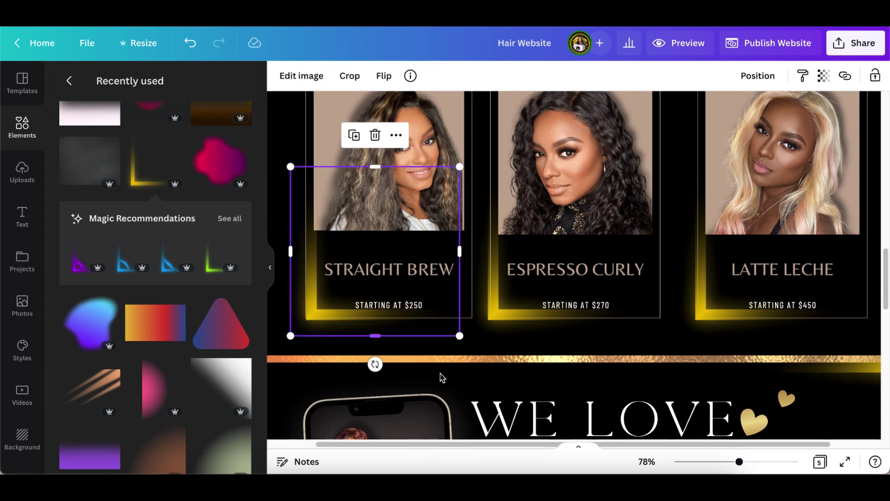
drag(741, 463, 727, 461)
- Add the blue phone graphic from the recently used graphics
click(828, 307)
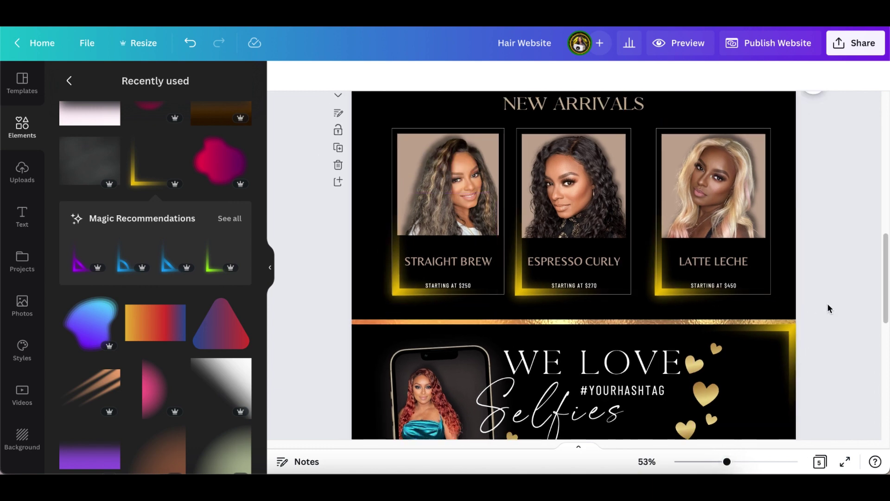
scroll(824, 313, up, 2)
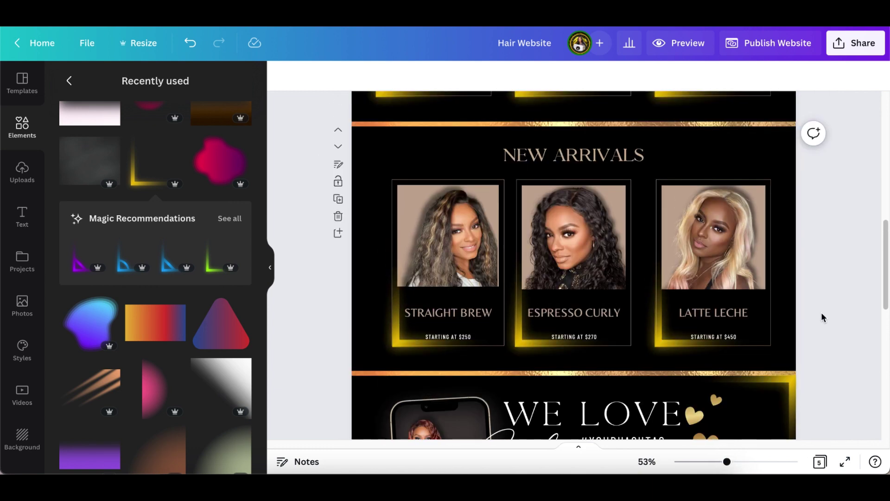
scroll(822, 318, up, 5)
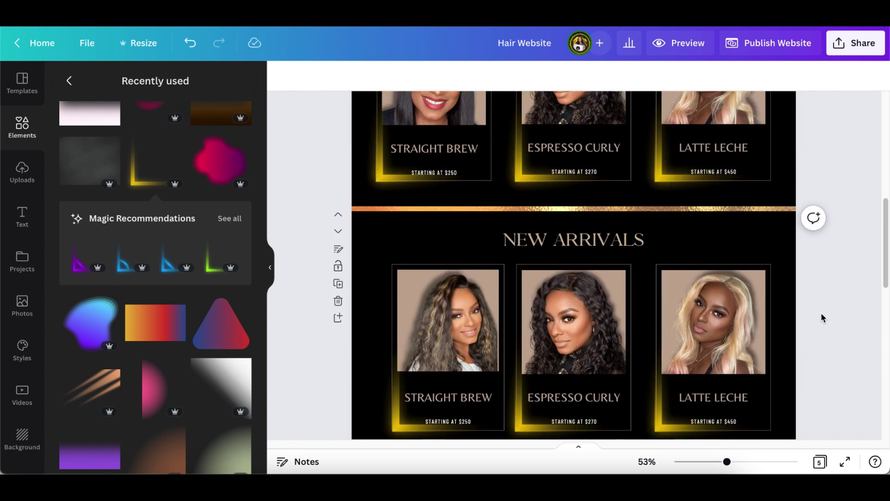
scroll(822, 318, down, 1)
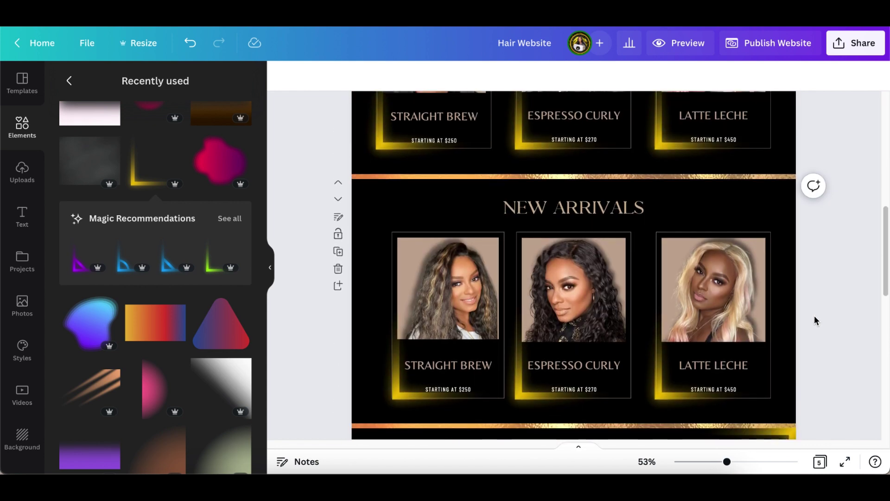
click(696, 179)
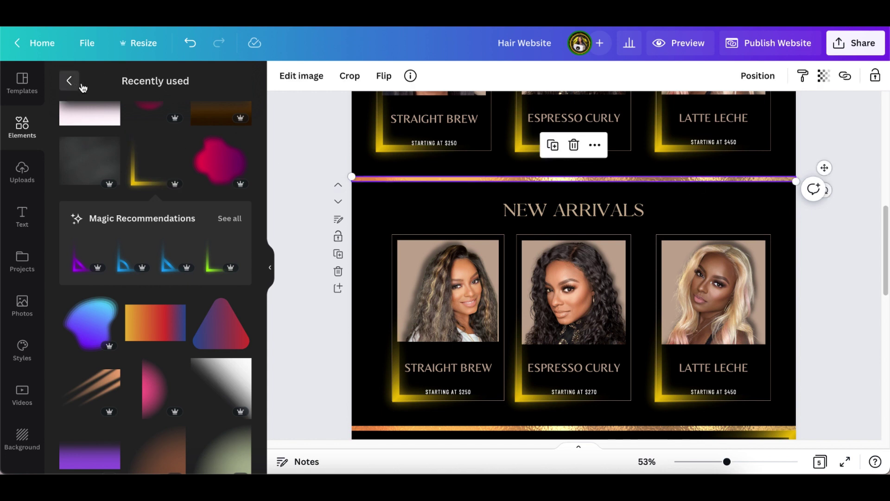
click(78, 86)
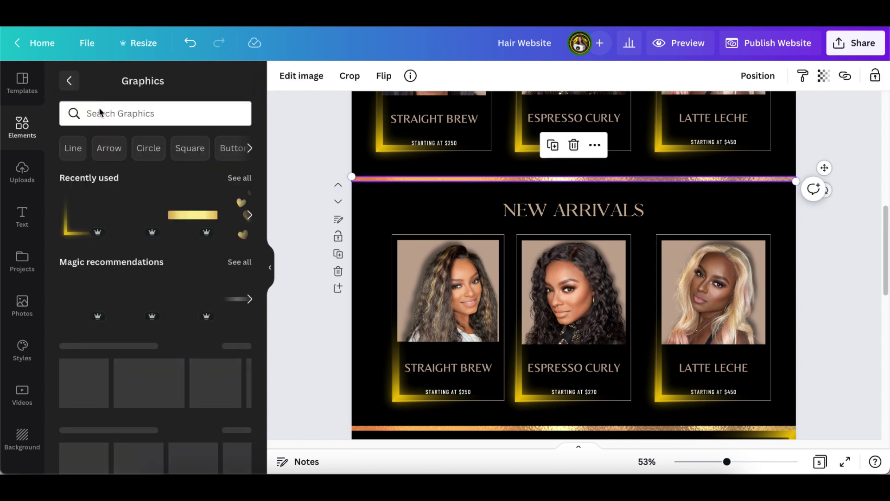
click(239, 179)
click(227, 194)
- Add the Gold Line graphic and rotate it horizontal across the photos
scroll(175, 313, down, 5)
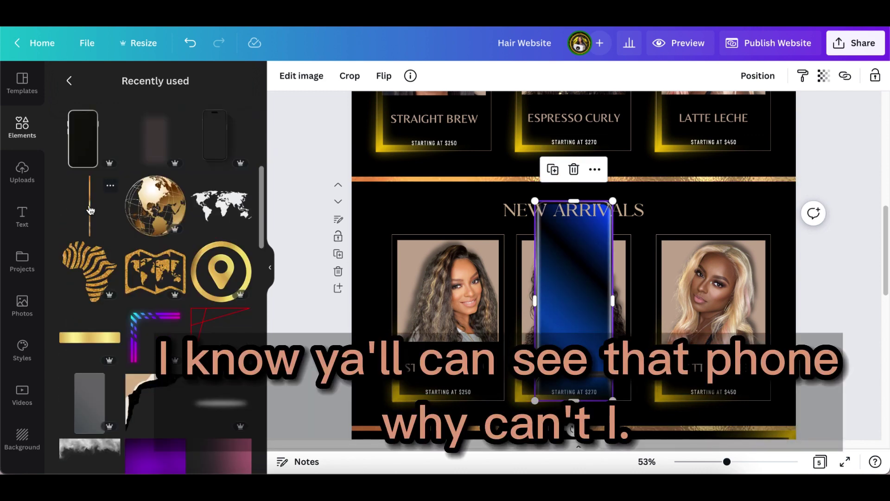
click(111, 189)
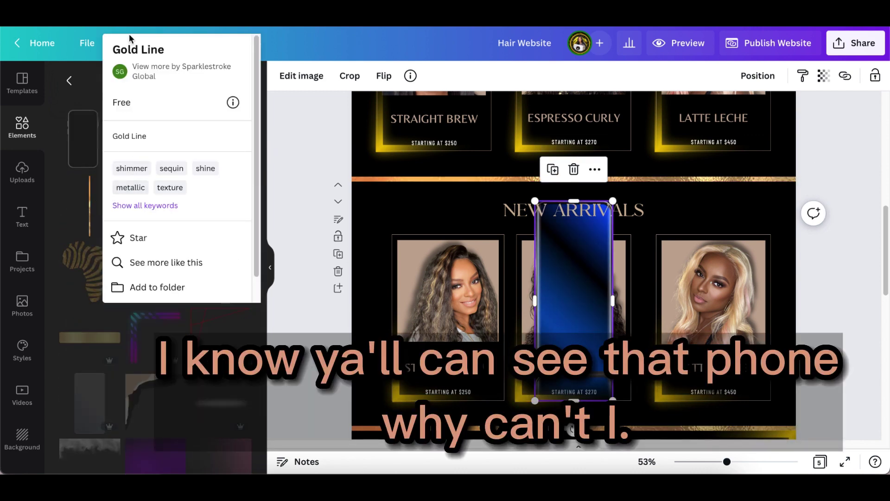
click(285, 217)
click(91, 210)
drag(574, 417, 626, 319)
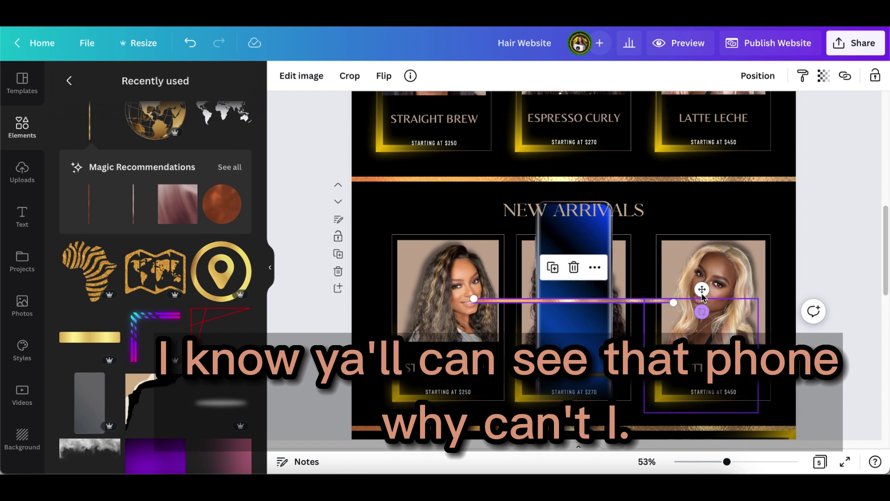
- Move the gold line up to sit just below the top border above NEW ARRIVALS
drag(702, 289, 575, 192)
click(637, 182)
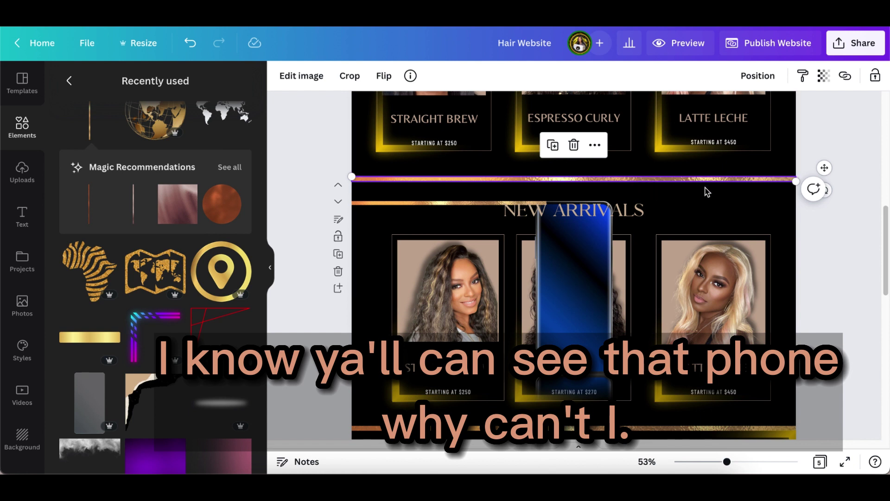
drag(730, 465, 743, 462)
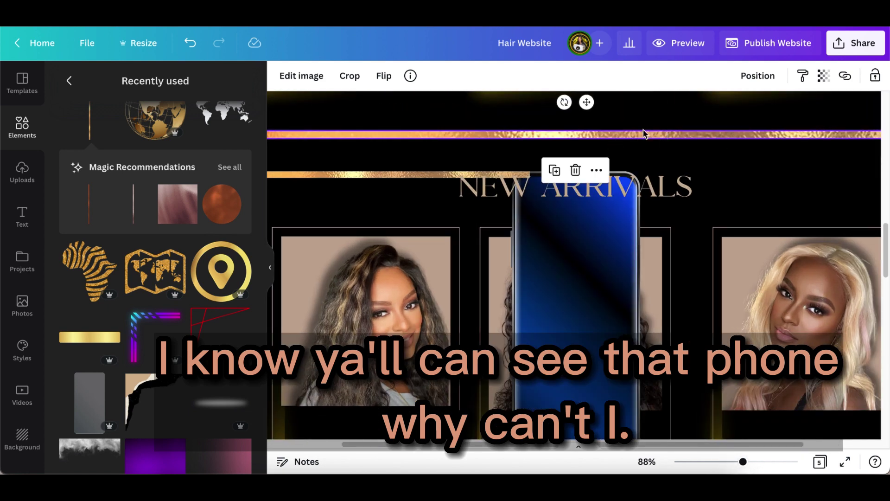
drag(587, 102, 588, 94)
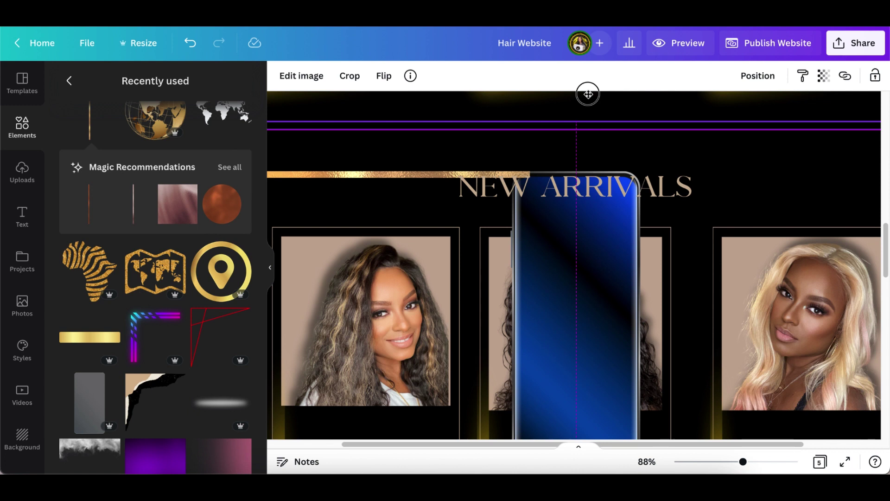
drag(588, 94, 586, 110)
drag(585, 106, 586, 105)
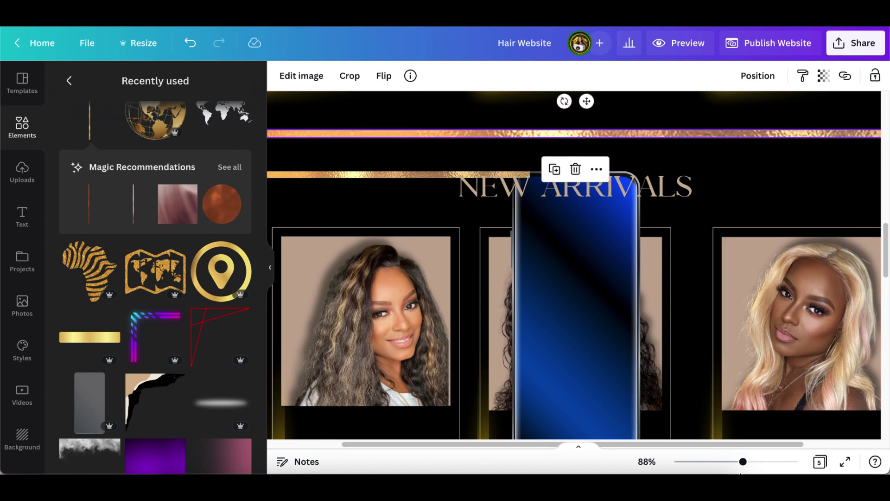
drag(743, 462, 720, 462)
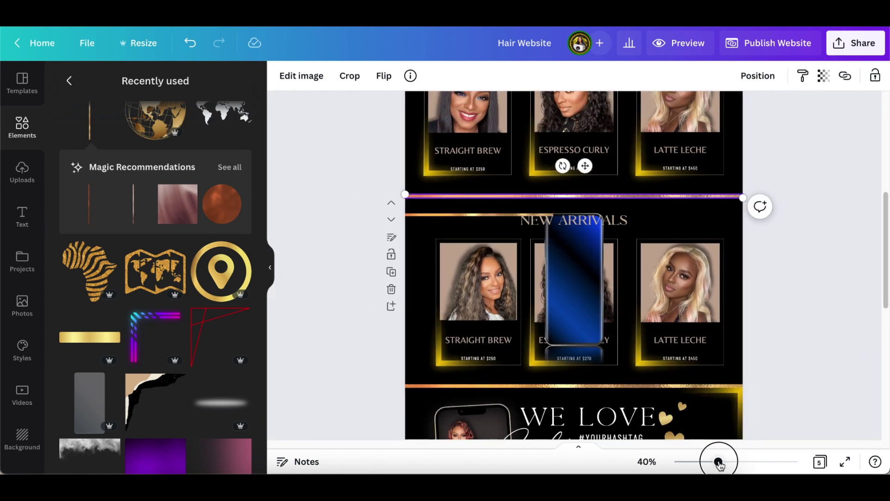
click(799, 274)
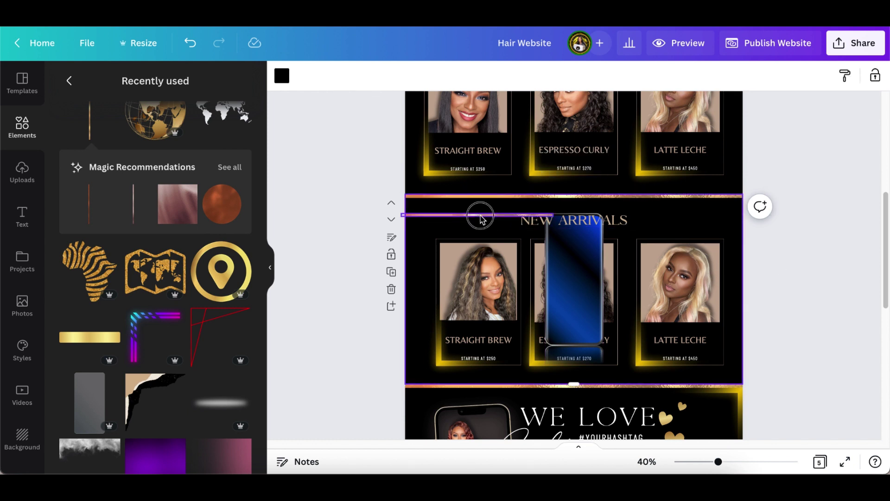
- Stretch the gold bar across the full section and delete the blue phone placeholder
click(483, 215)
drag(593, 214, 780, 216)
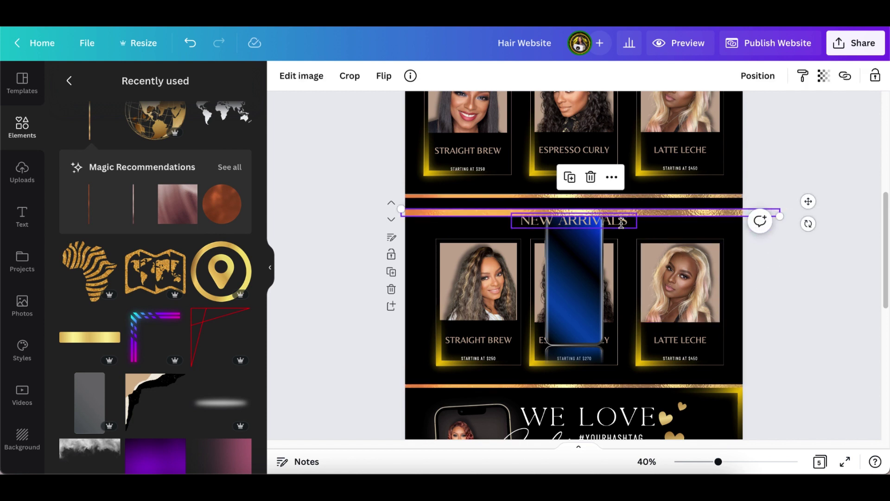
drag(654, 218, 652, 211)
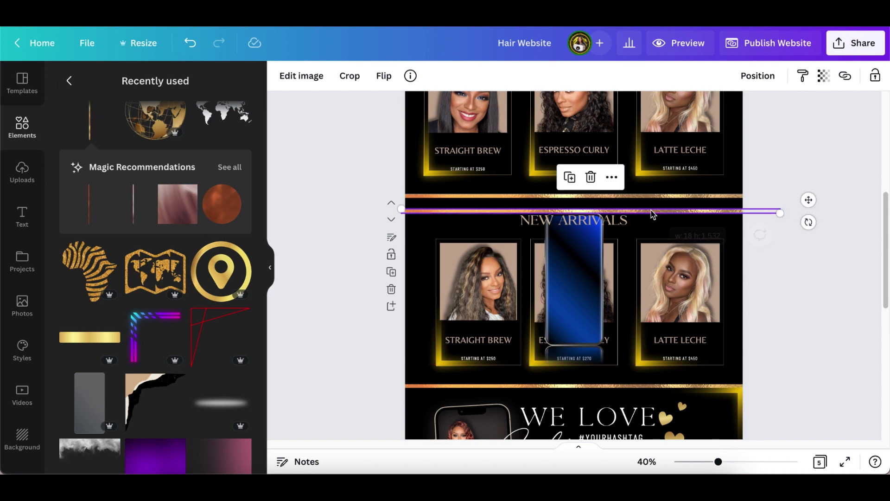
click(769, 266)
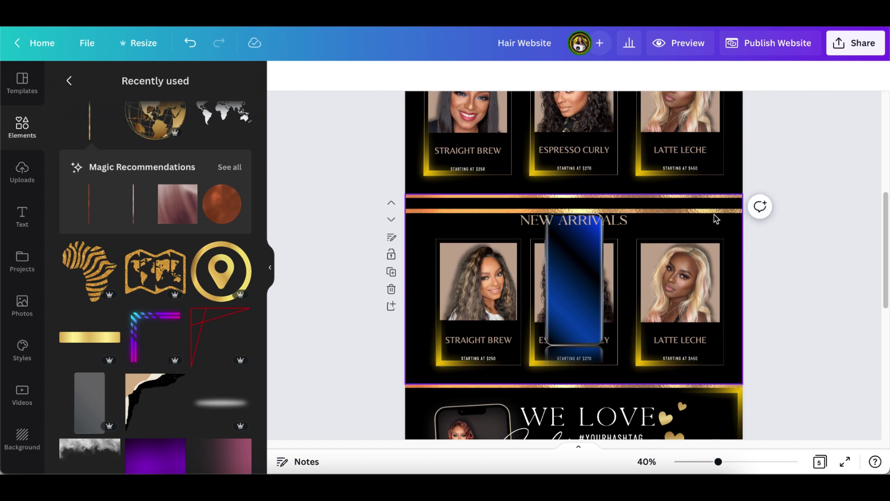
click(693, 212)
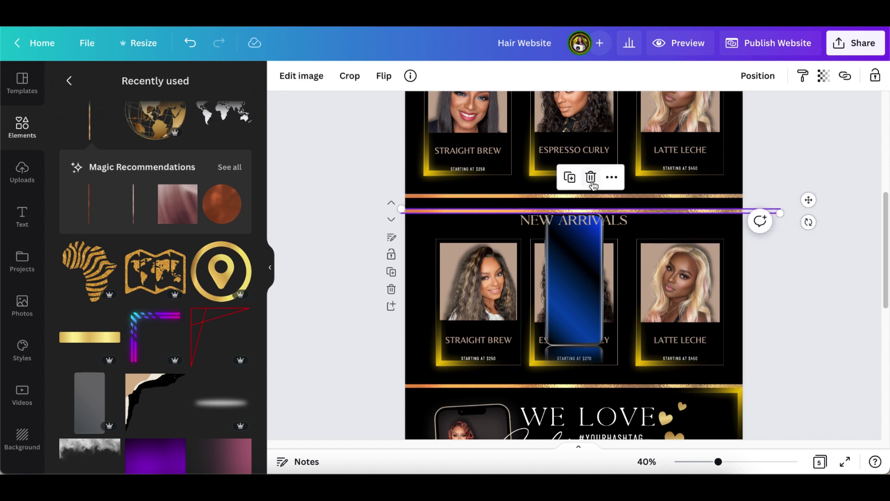
click(593, 258)
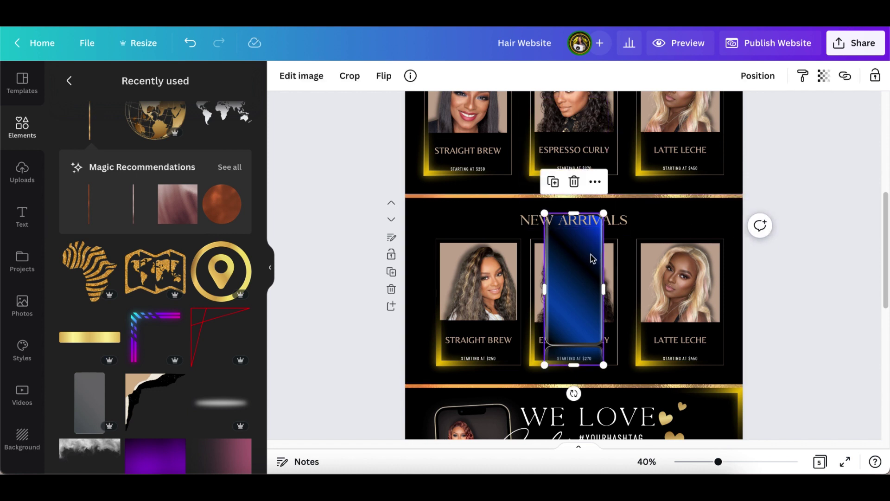
click(576, 182)
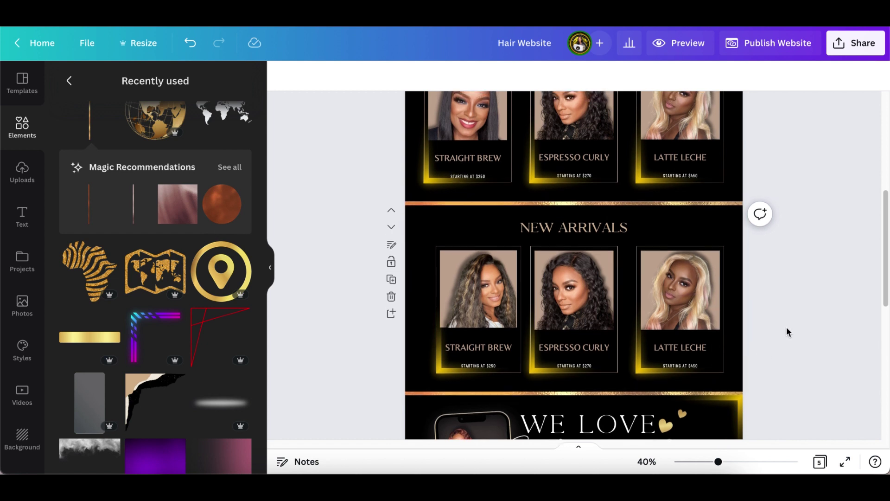
- Delete the duplicate New Arrivals page and zoom in on the We Love Selfies page
scroll(780, 329, up, 2)
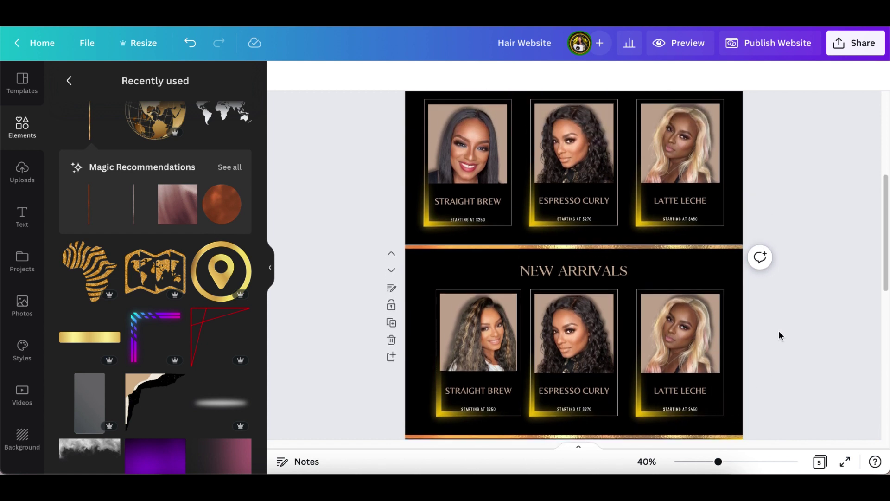
scroll(779, 335, down, 1)
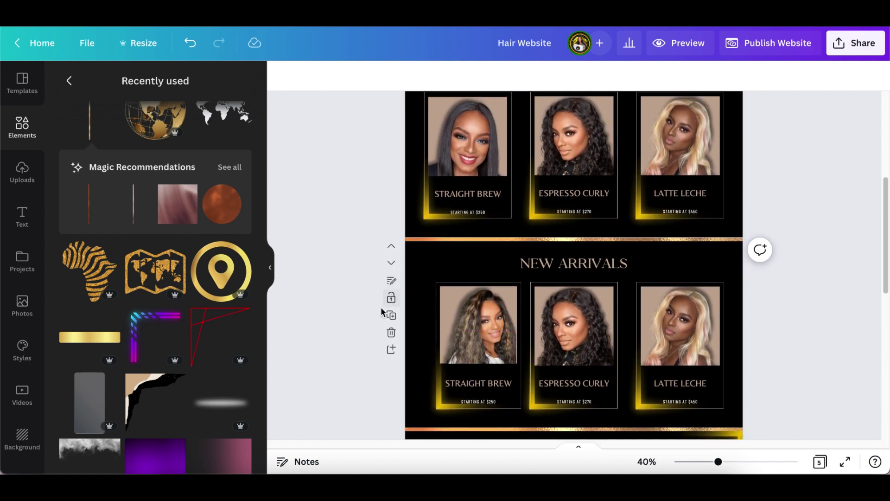
click(391, 333)
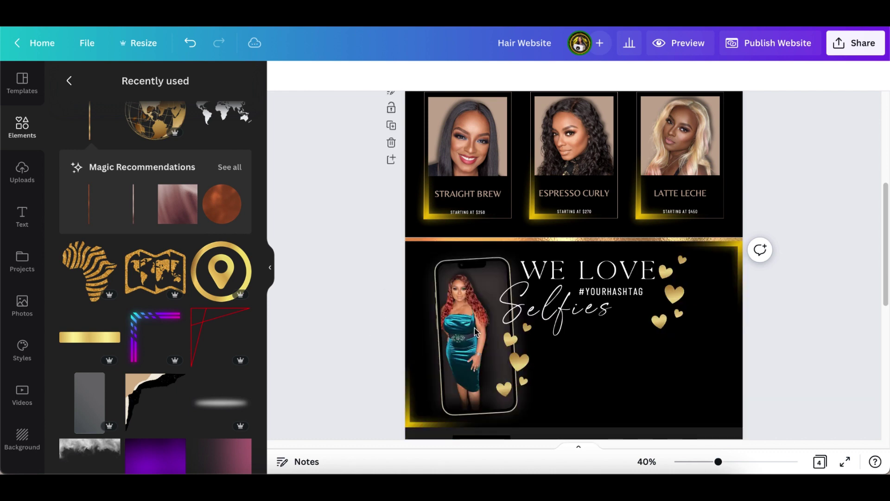
scroll(805, 350, down, 1)
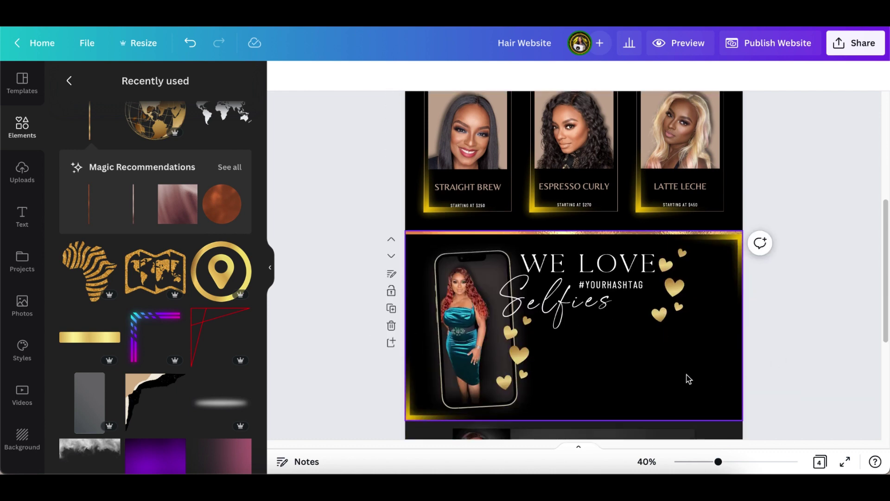
scroll(700, 370, up, 3)
scroll(700, 370, down, 1)
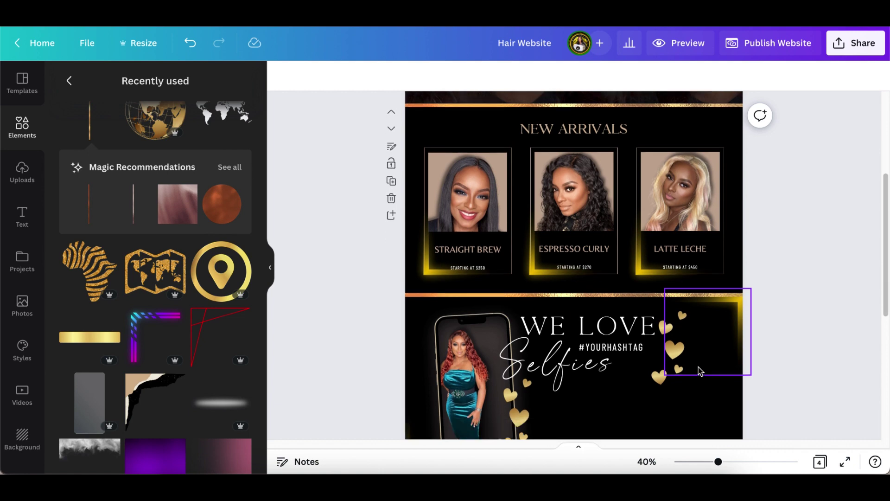
scroll(696, 372, down, 3)
drag(718, 461, 733, 462)
scroll(696, 384, down, 3)
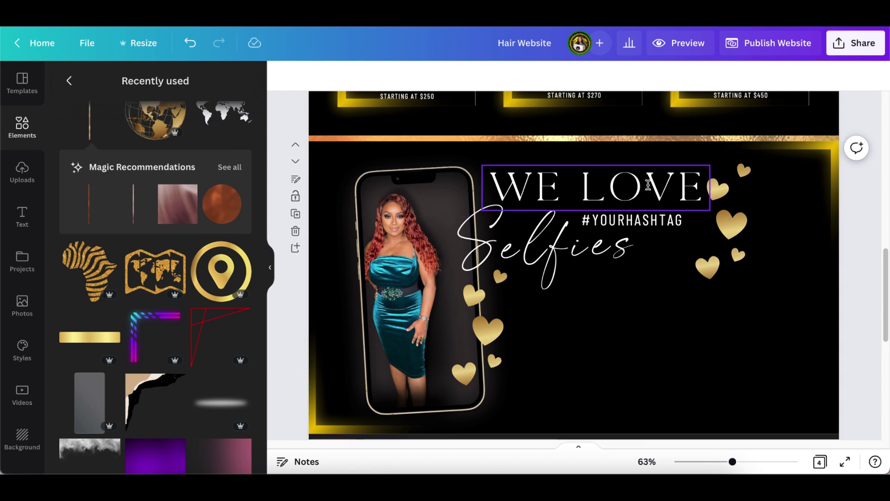
- Check the fonts of the WE LOVE heading and the Selfies script text
click(690, 200)
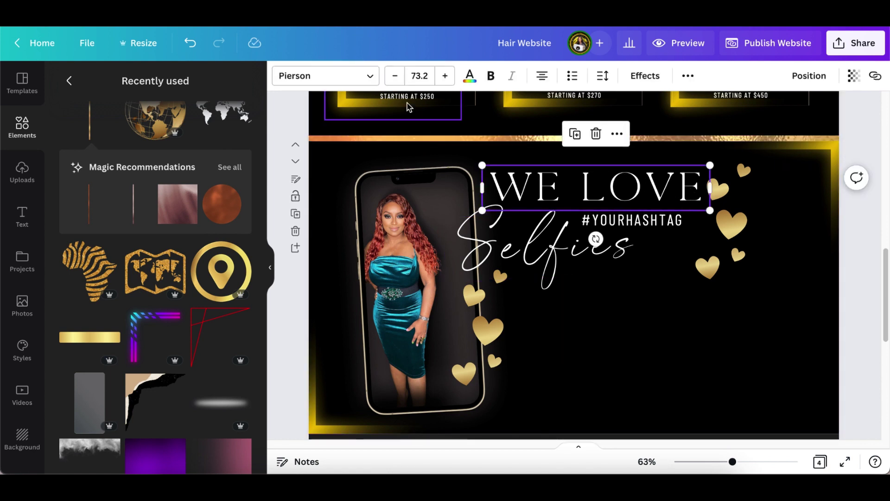
click(372, 79)
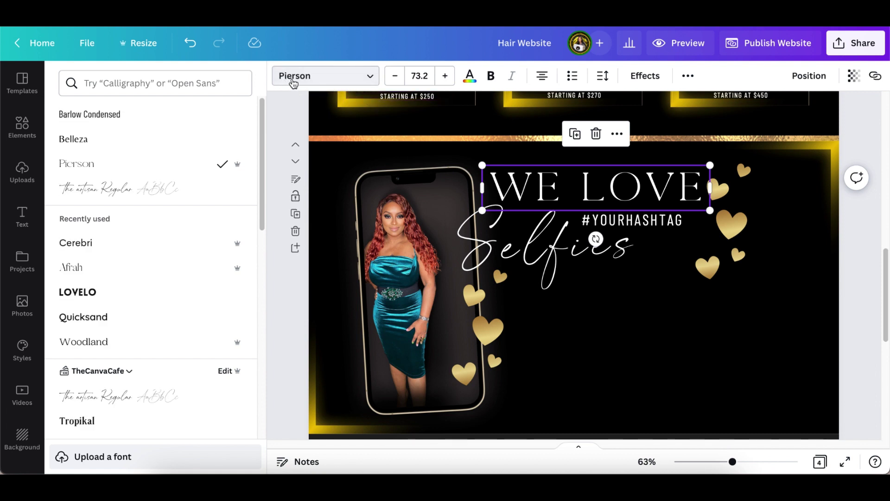
click(538, 250)
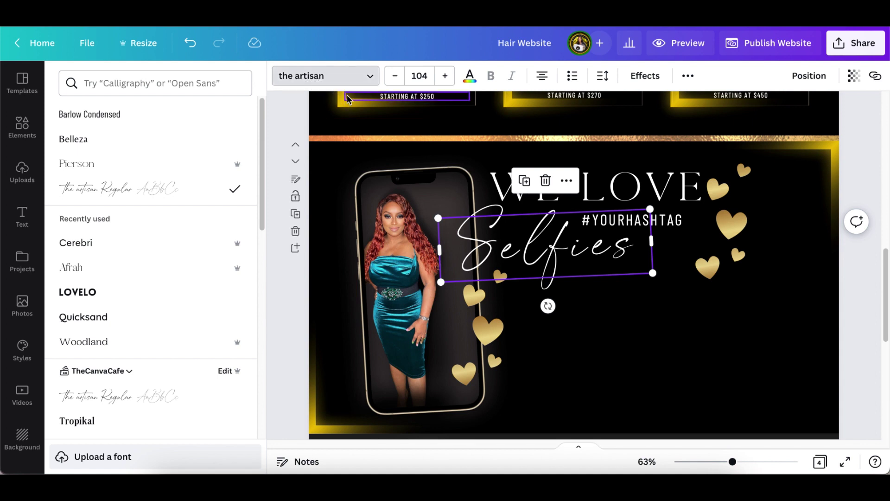
click(668, 366)
click(668, 366)
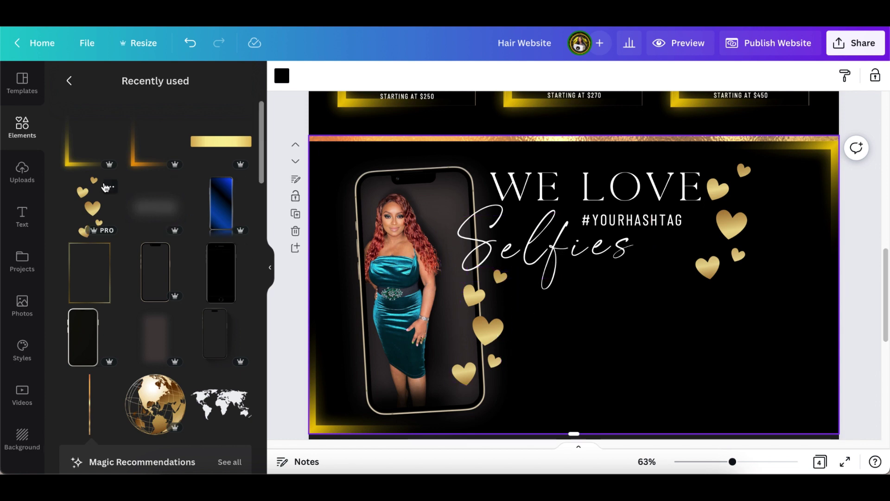
- Add an iPhone 14 frame, shrink it, and place it right of the model's phone below the hashtag
click(111, 188)
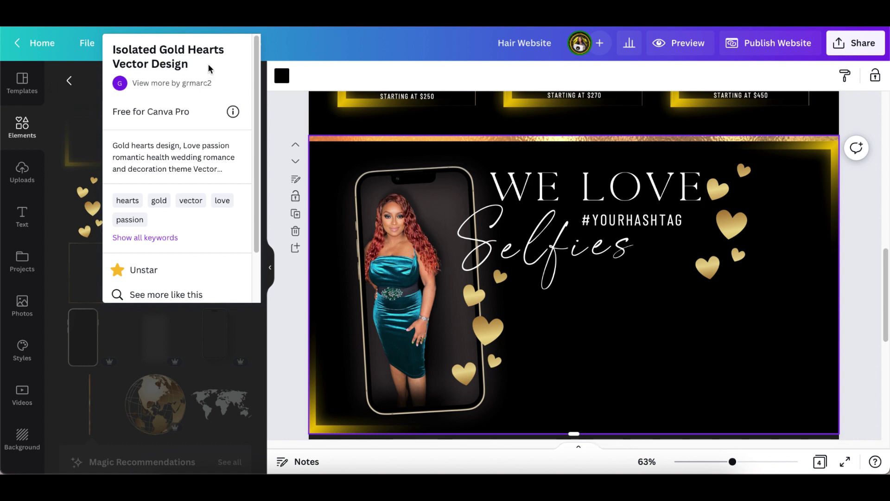
click(291, 340)
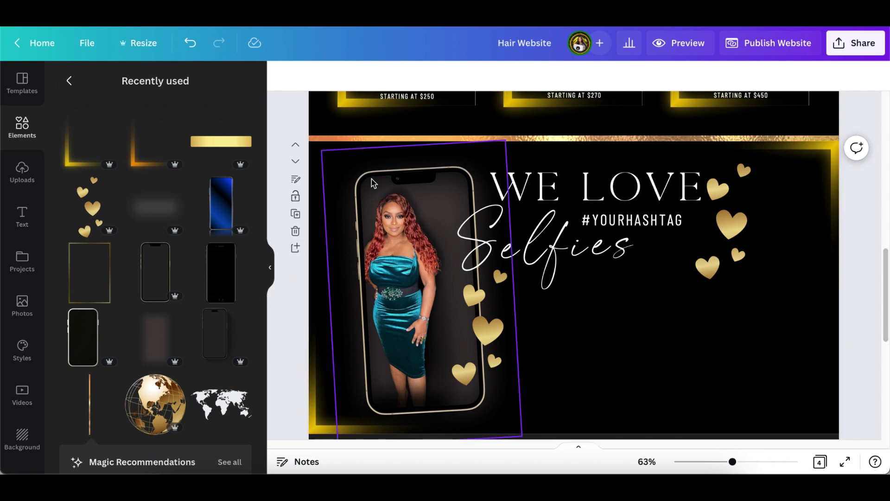
click(176, 256)
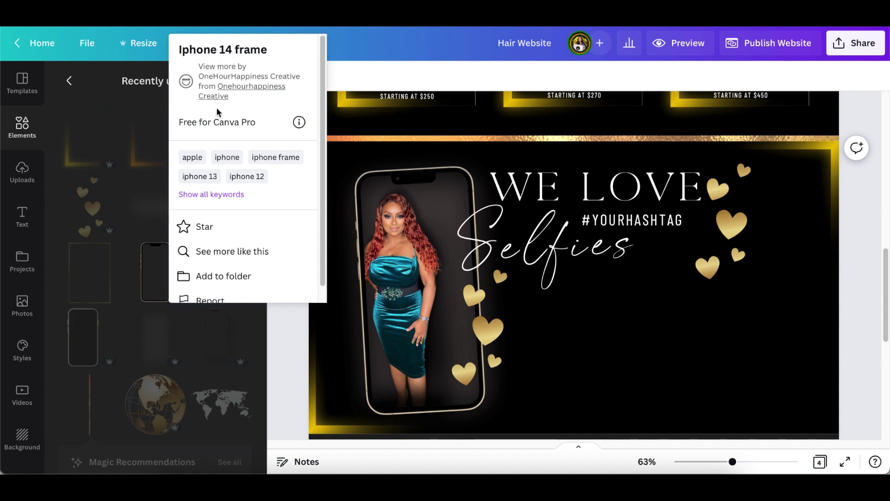
click(176, 304)
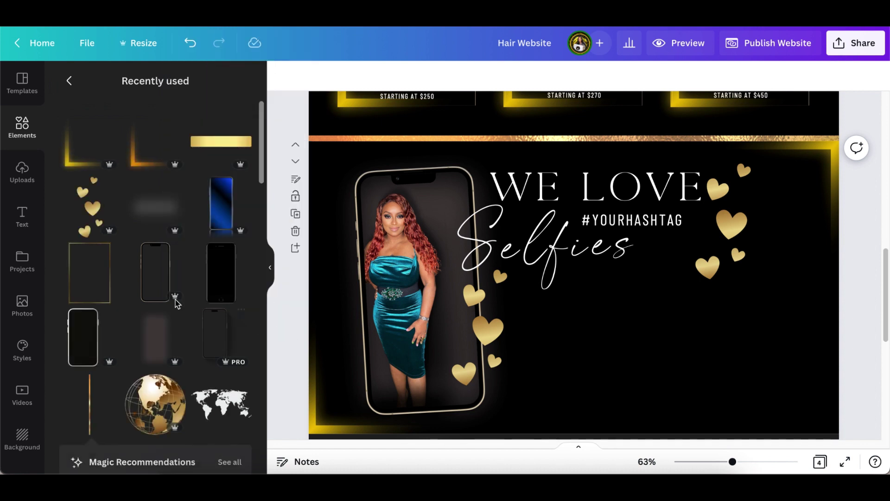
click(159, 281)
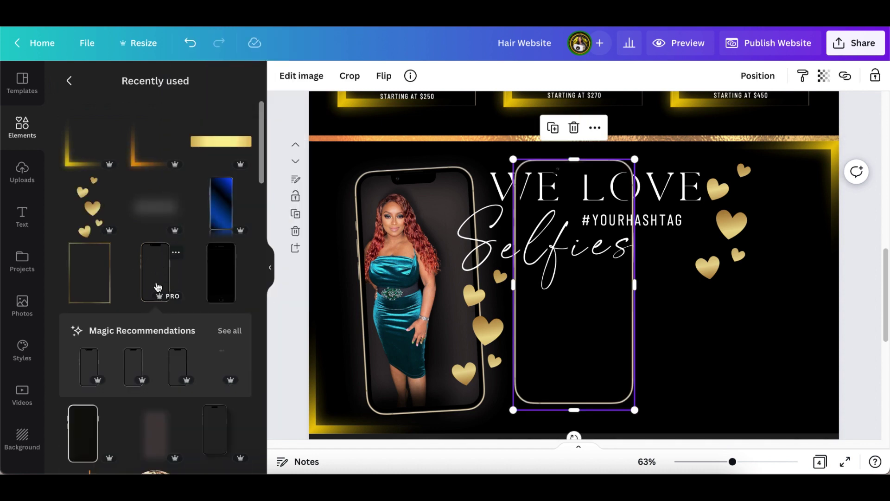
drag(562, 362, 608, 371)
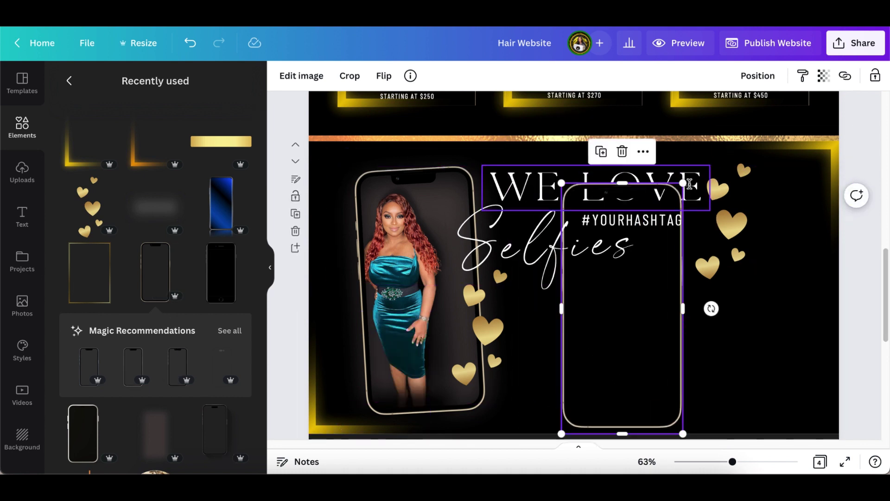
drag(683, 183, 672, 262)
drag(616, 392, 662, 382)
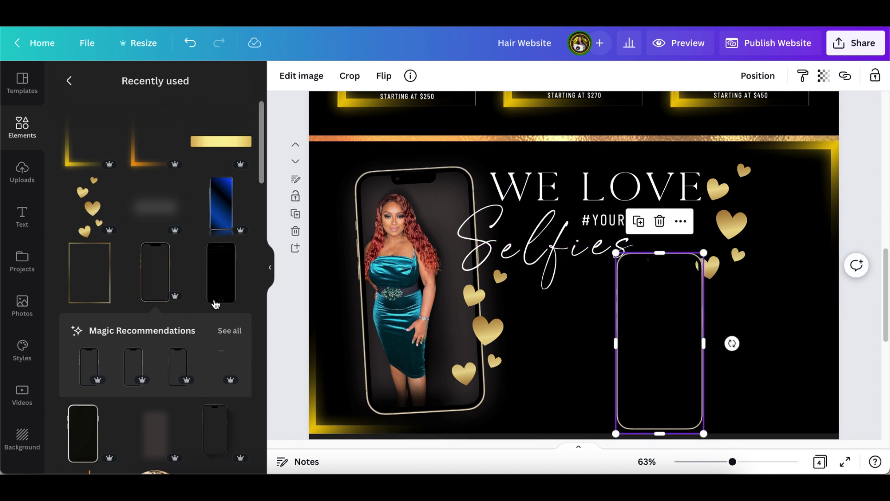
- Add the uploaded photo of the woman in the black dress to the Selfies page
click(22, 310)
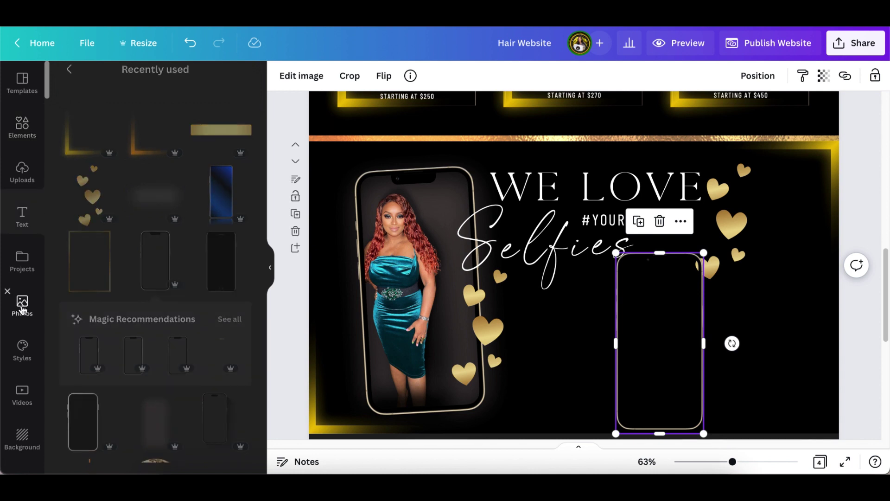
click(21, 172)
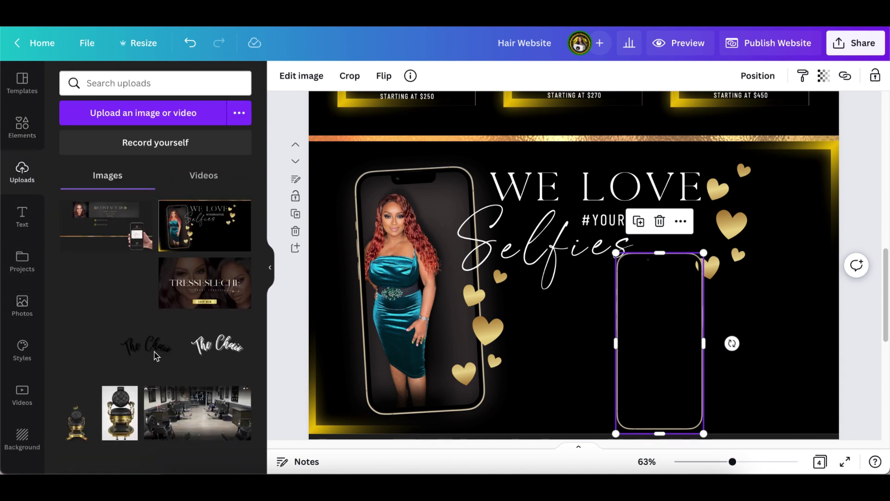
scroll(155, 356, down, 20)
scroll(154, 357, down, 15)
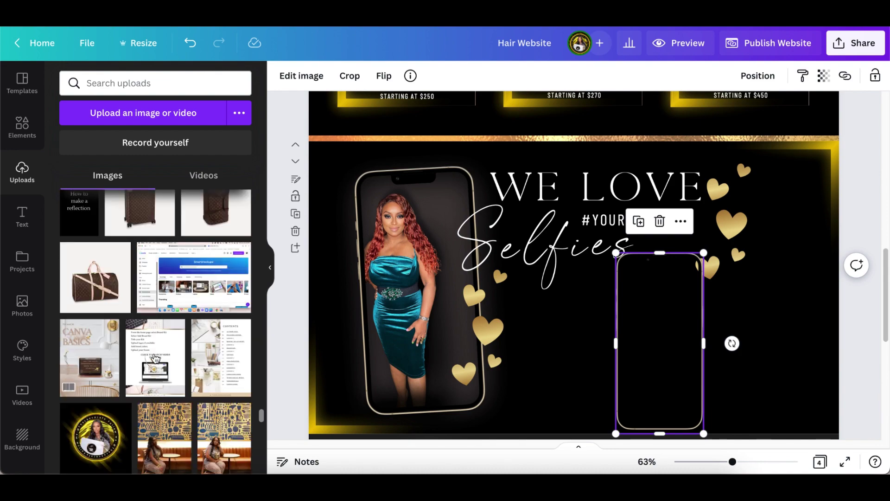
scroll(151, 359, up, 10)
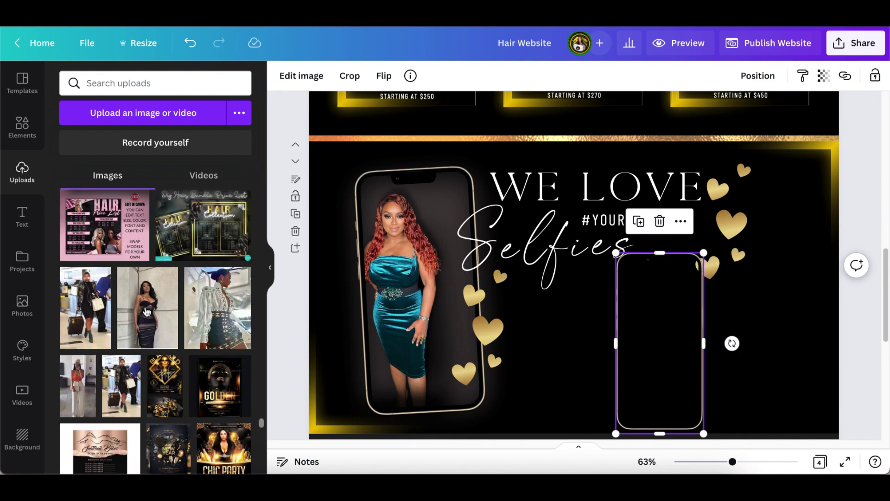
click(96, 298)
click(301, 76)
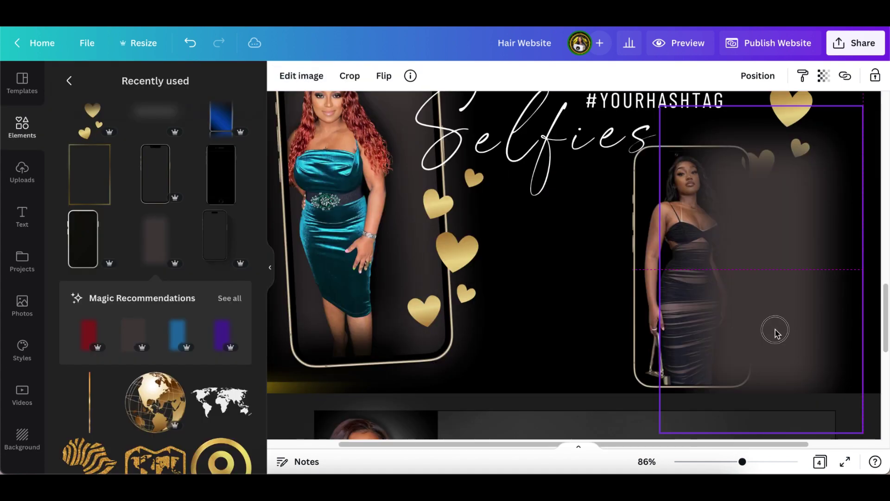
- Move the photo onto the right-hand phone frame and send it to the back
drag(775, 330, 749, 327)
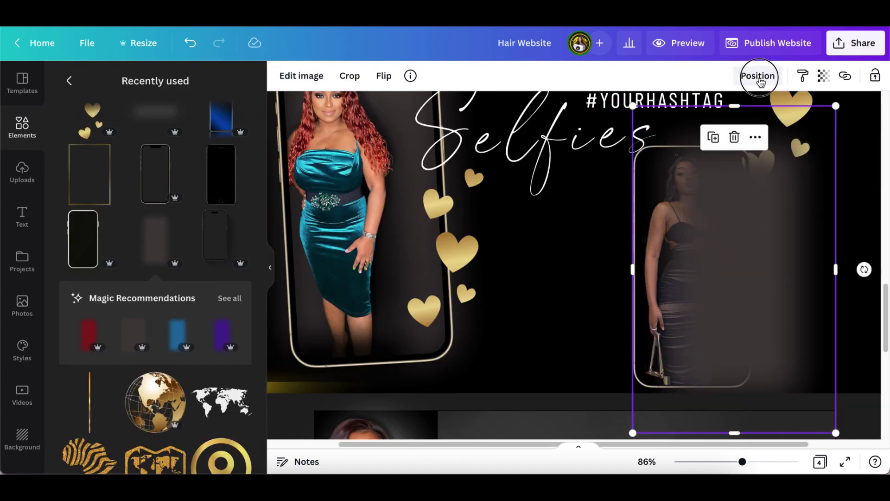
click(758, 75)
click(717, 138)
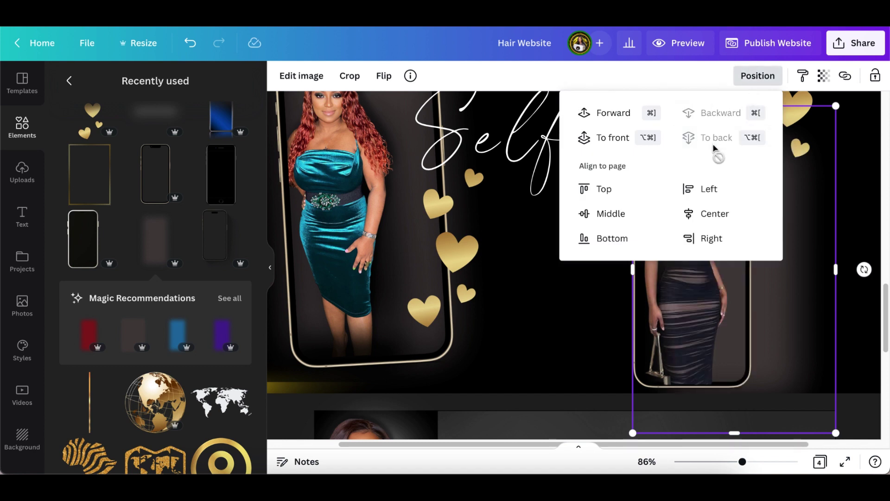
click(560, 343)
- Shrink the photo to fit the phone frame, undoing an accidental move of both
click(795, 314)
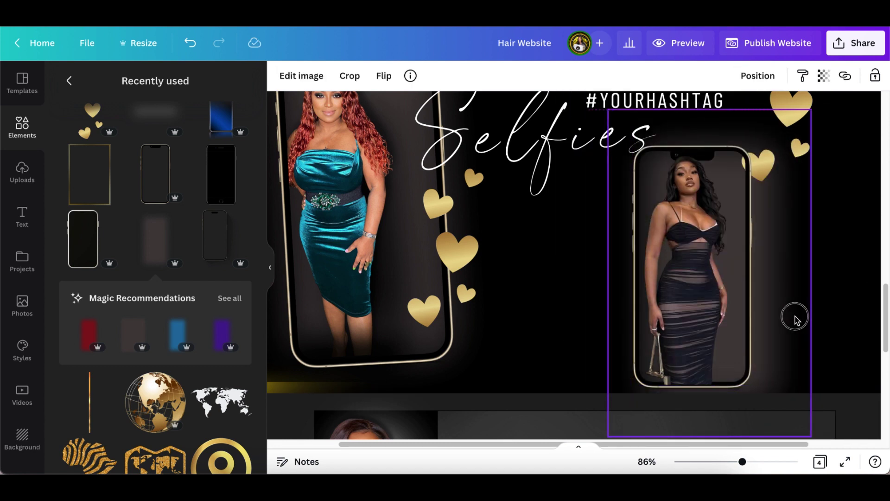
drag(807, 434, 801, 416)
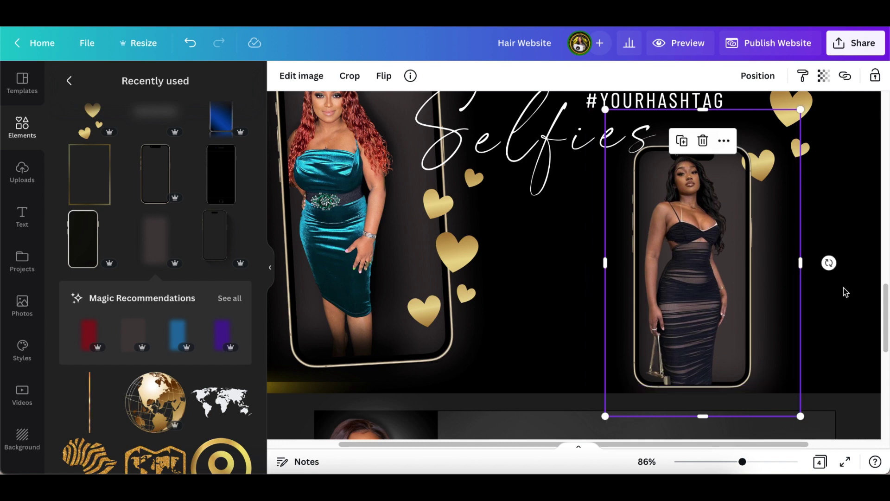
click(842, 305)
click(735, 302)
drag(735, 302, 678, 302)
key(ctrl+z)
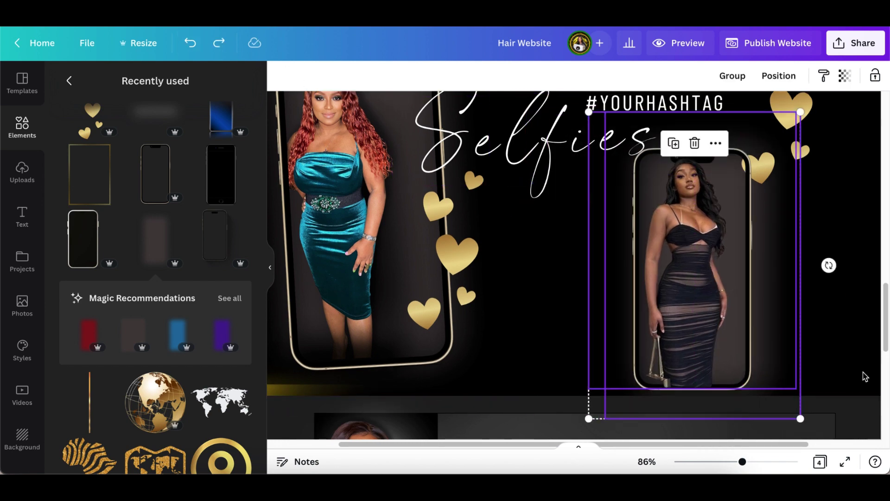
key(ctrl+z)
key(ctrl+z)
click(332, 76)
drag(742, 461, 722, 464)
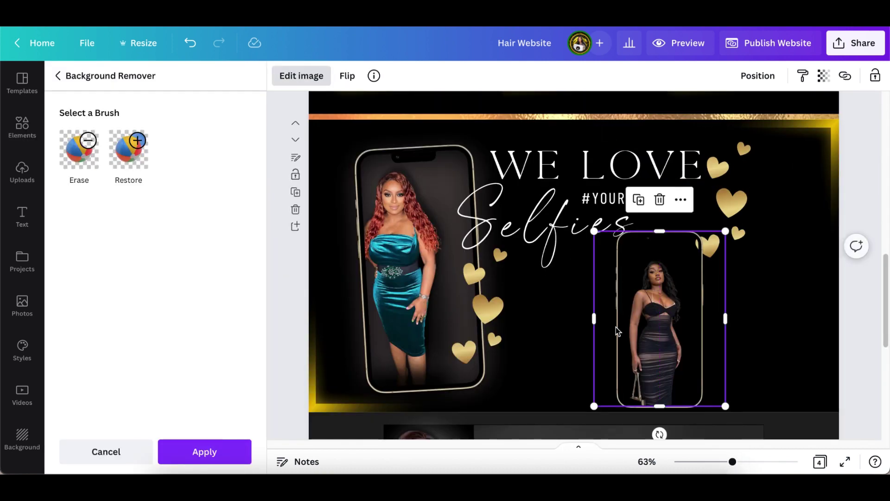
- Enlarge and align the photo inside the frame and apply Background Remover
drag(594, 229, 586, 195)
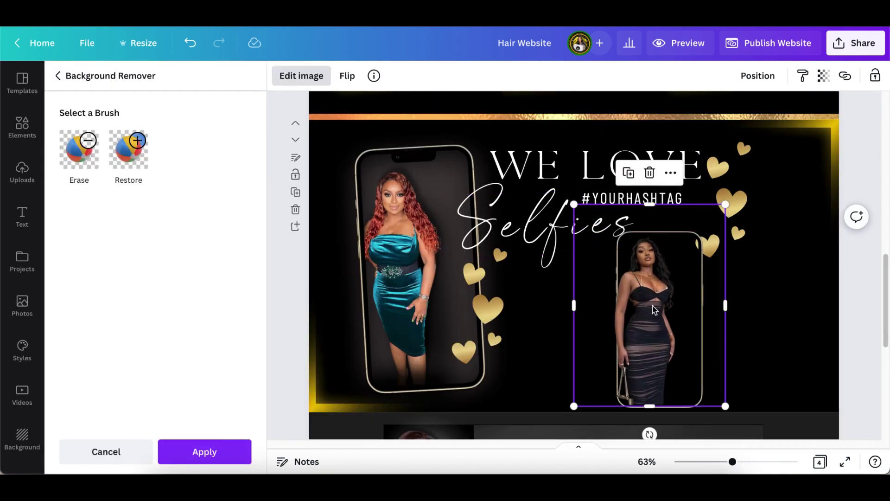
drag(668, 325, 679, 332)
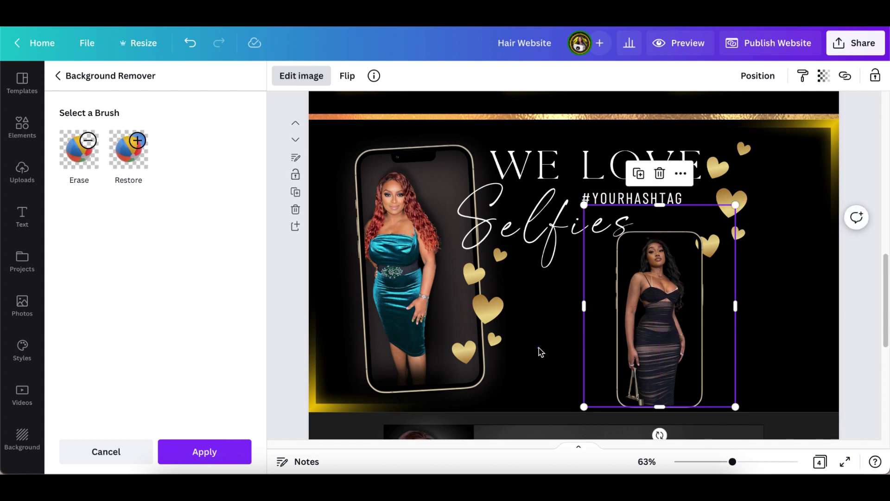
click(214, 458)
click(216, 459)
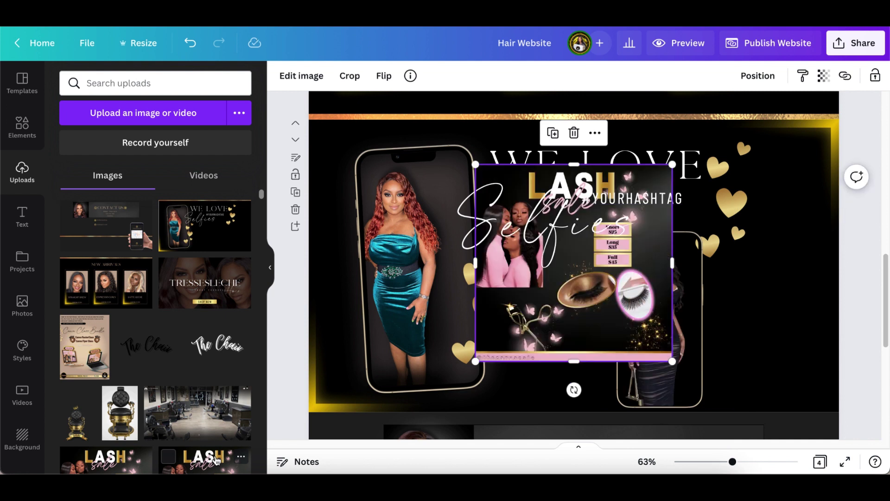
click(574, 134)
- Adjust the zoom and scroll down the page
click(737, 463)
drag(740, 464, 743, 461)
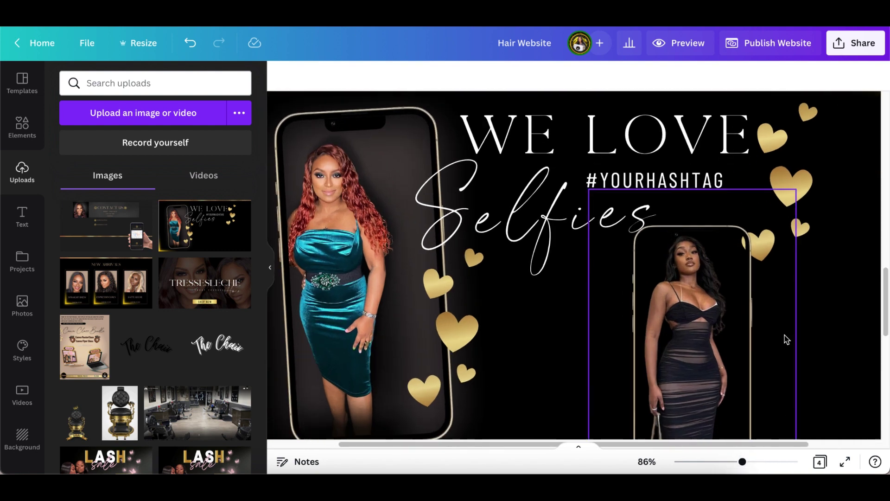
scroll(784, 343, down, 2)
scroll(781, 346, down, 1)
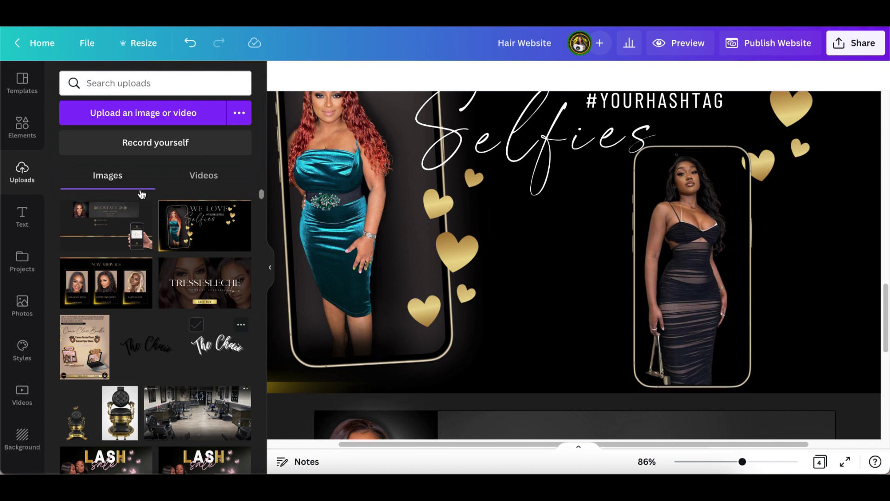
- Add the Dark Phone Blur Shadow element and place it over the right-hand phone
click(29, 133)
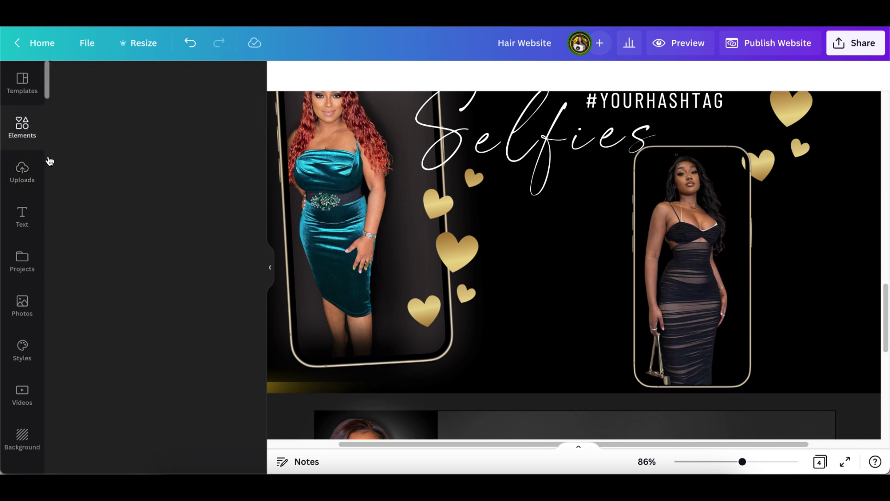
scroll(167, 360, down, 1)
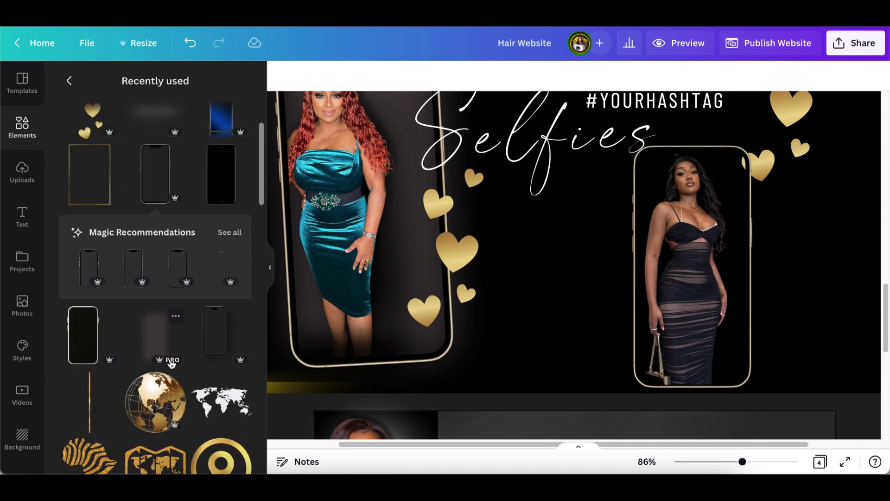
click(165, 346)
drag(610, 283, 765, 336)
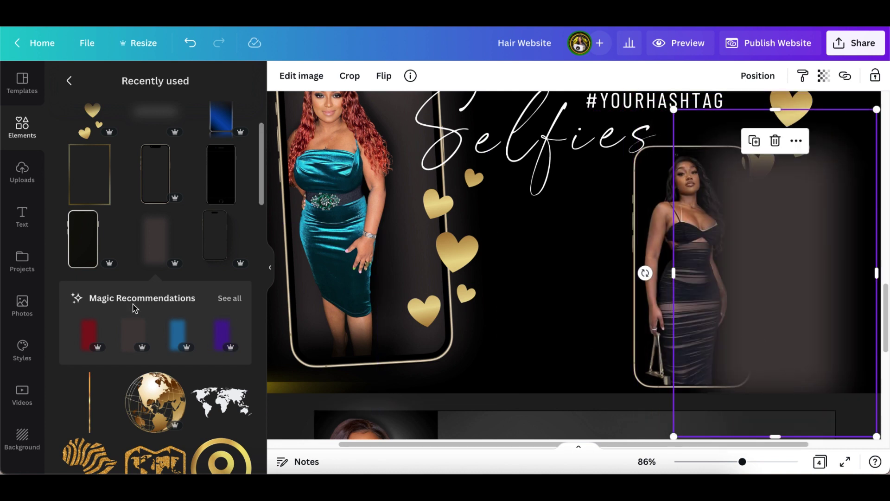
click(175, 220)
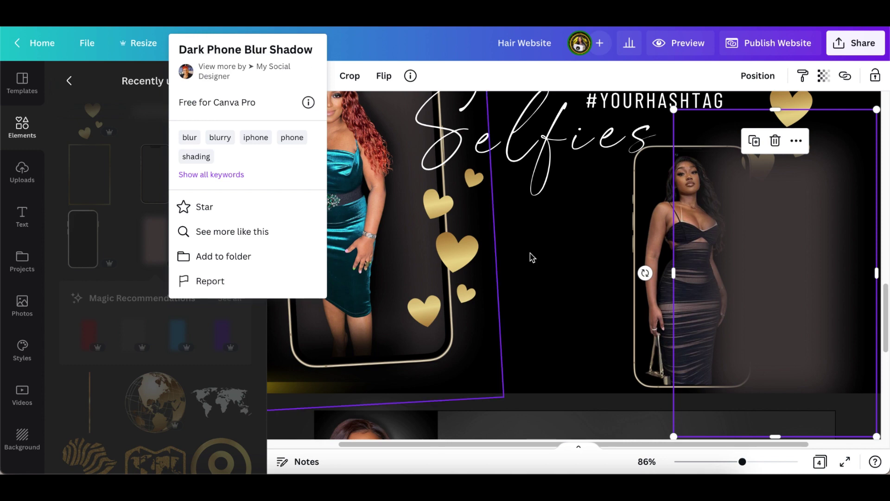
click(732, 463)
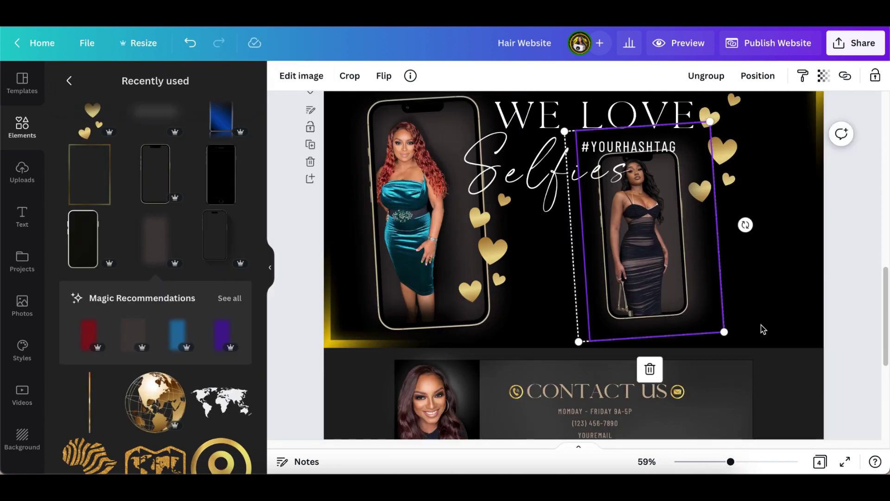
- Enlarge the right phone group and shift it right, nudging it slightly up
drag(737, 347, 751, 367)
click(857, 306)
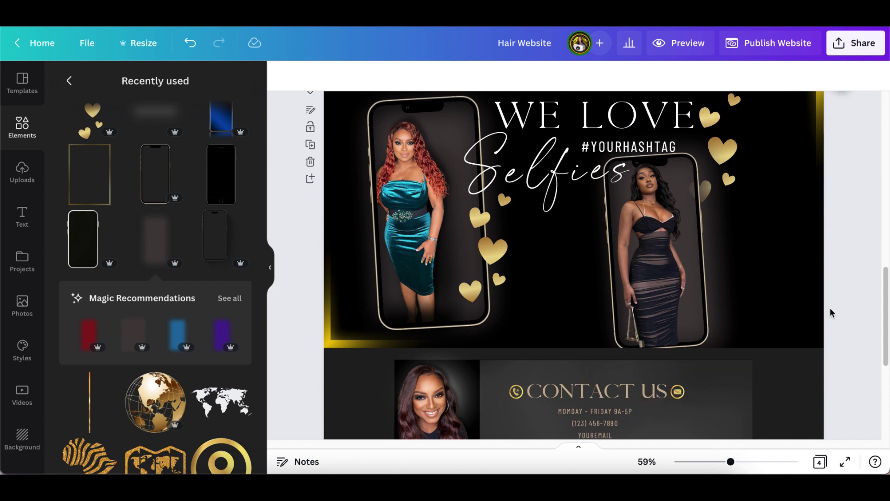
drag(713, 312, 797, 365)
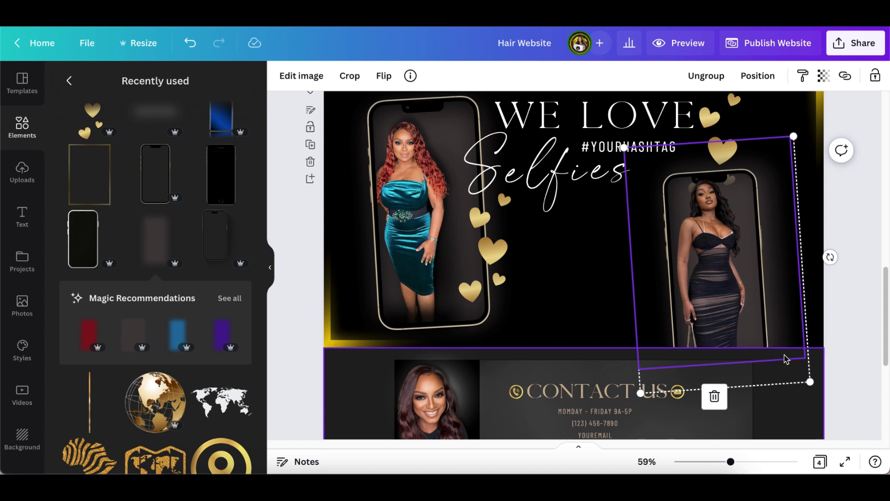
click(860, 320)
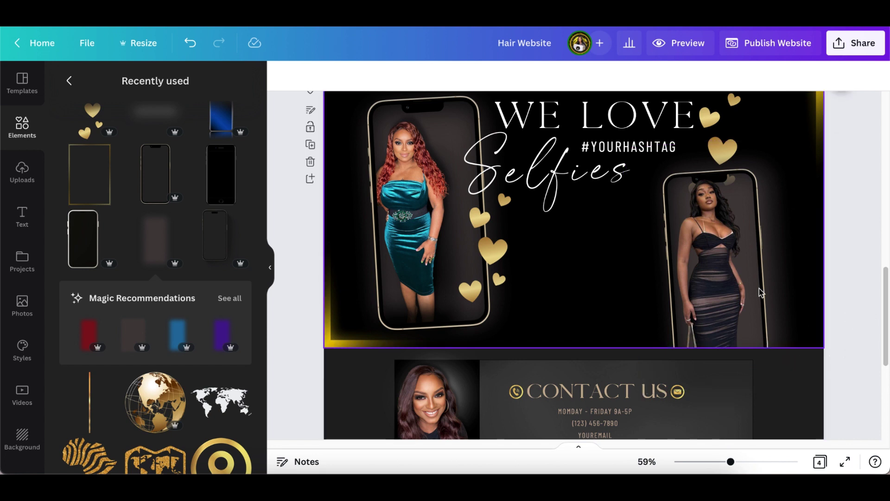
click(725, 329)
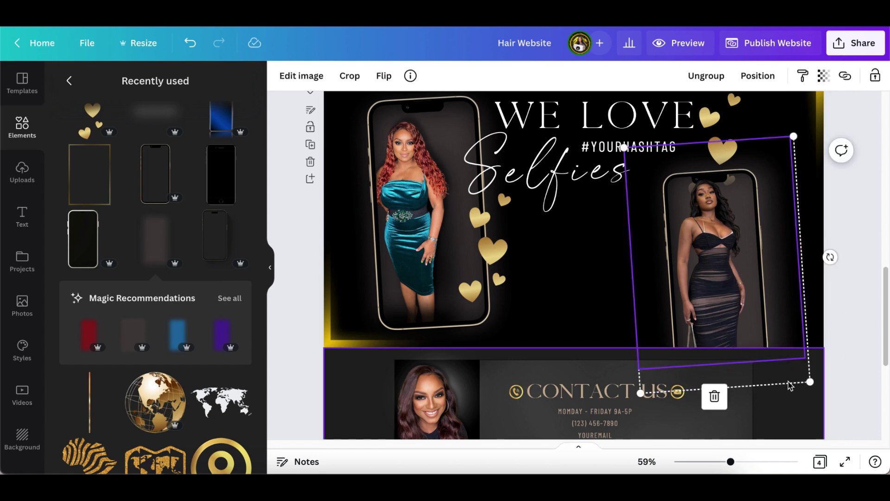
click(765, 308)
drag(765, 309, 765, 298)
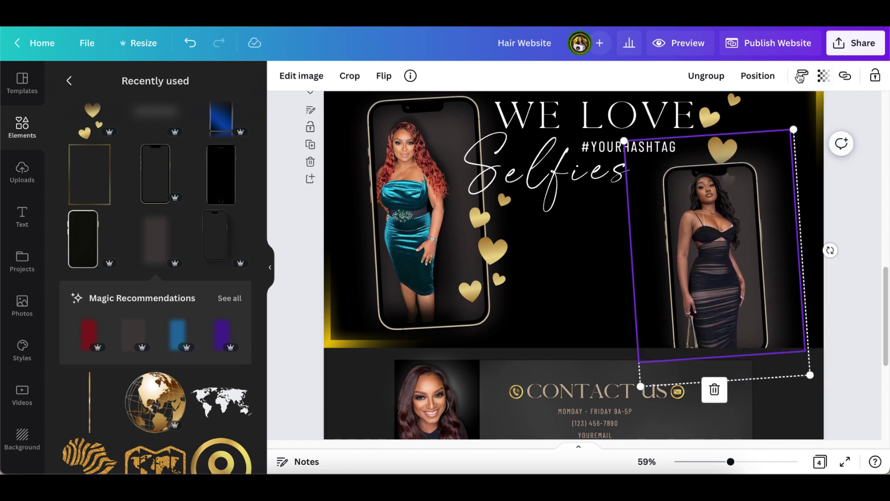
- Tilt the right-hand phone to about 14°
click(851, 236)
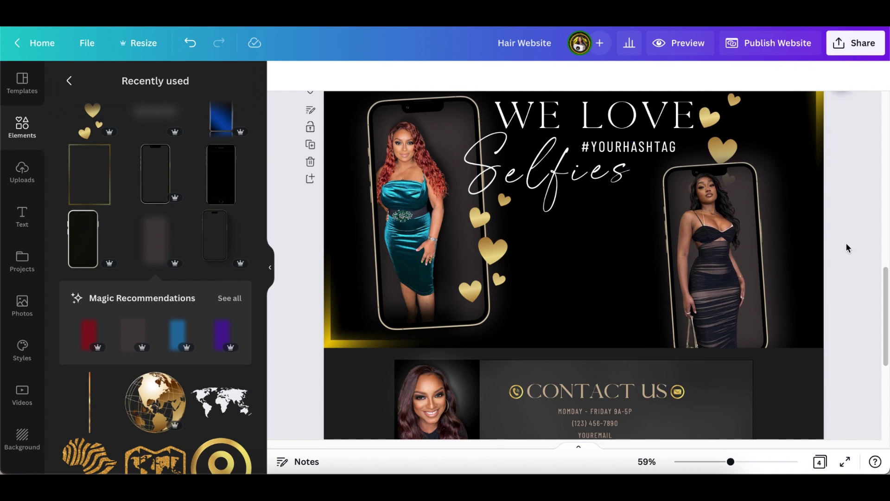
scroll(845, 251, up, 1)
click(765, 304)
drag(728, 433, 683, 425)
click(855, 292)
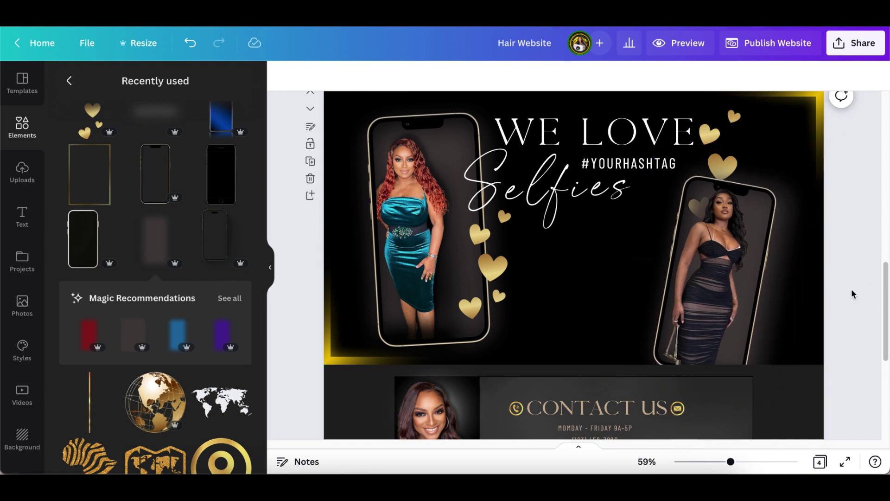
scroll(856, 293, up, 1)
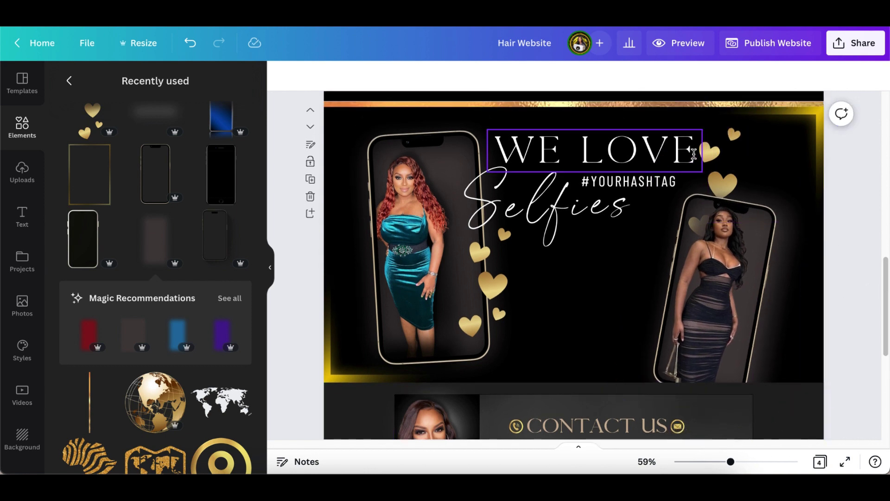
- Bring the gold hearts to the front, shrink them, and place them by the right phone's top
click(719, 171)
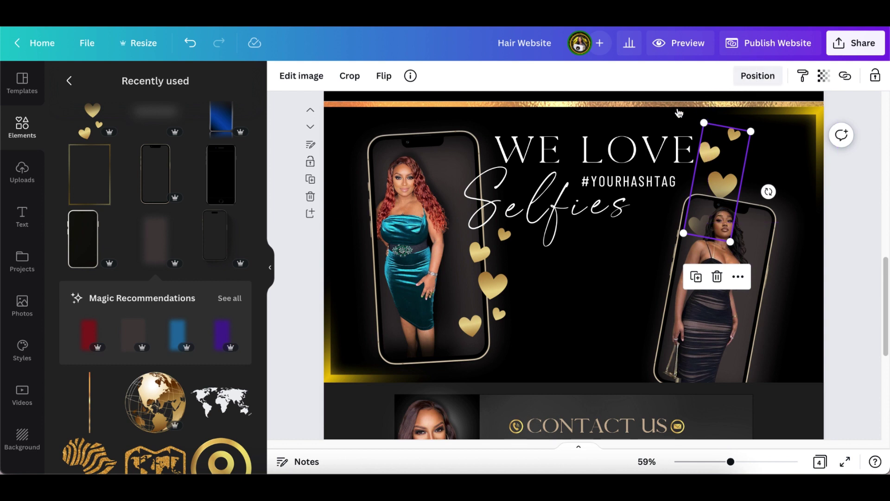
click(758, 76)
click(615, 137)
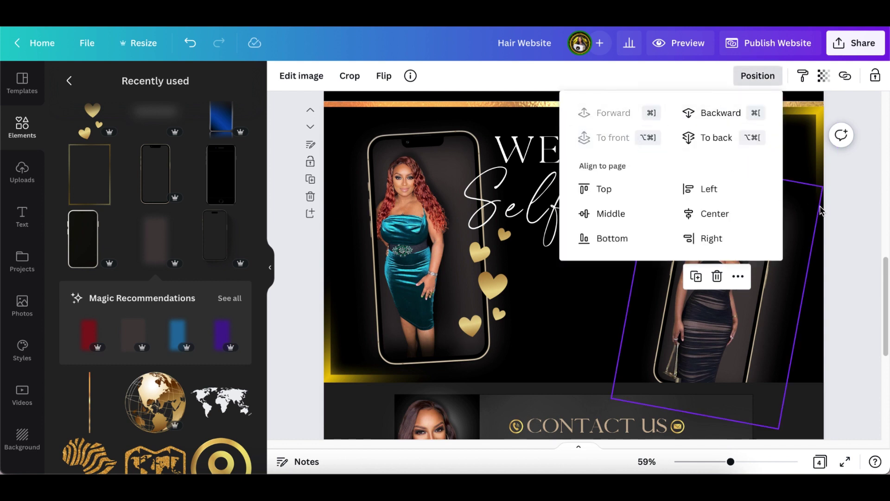
key(Escape)
drag(680, 233, 708, 197)
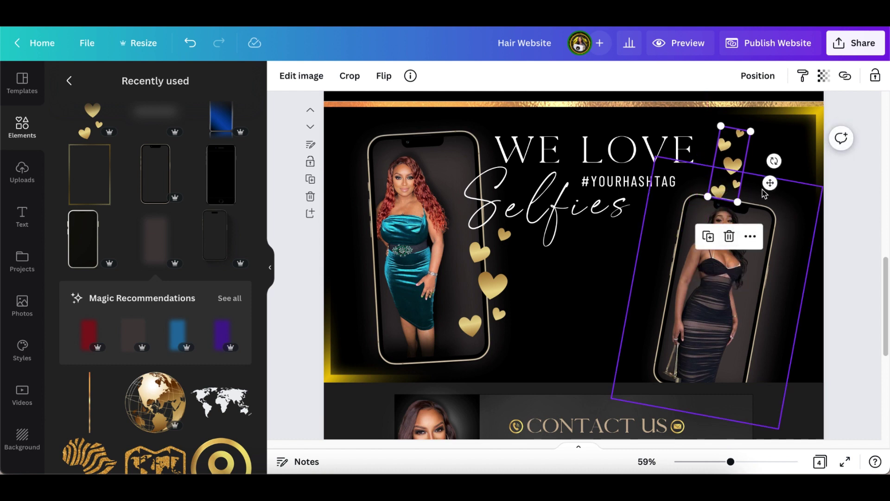
drag(770, 183, 817, 214)
click(859, 210)
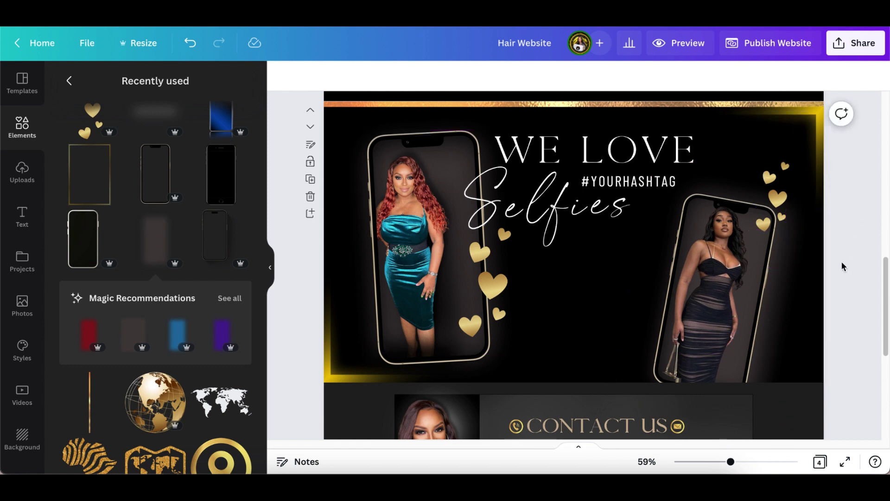
- Zoom out to 39% and scroll through the sections to review them
click(803, 159)
scroll(810, 194, up, 3)
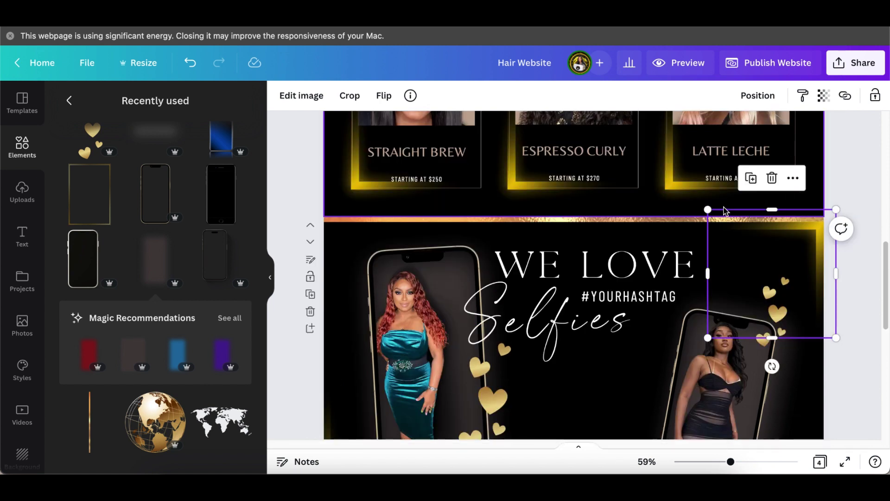
scroll(825, 270, down, 2)
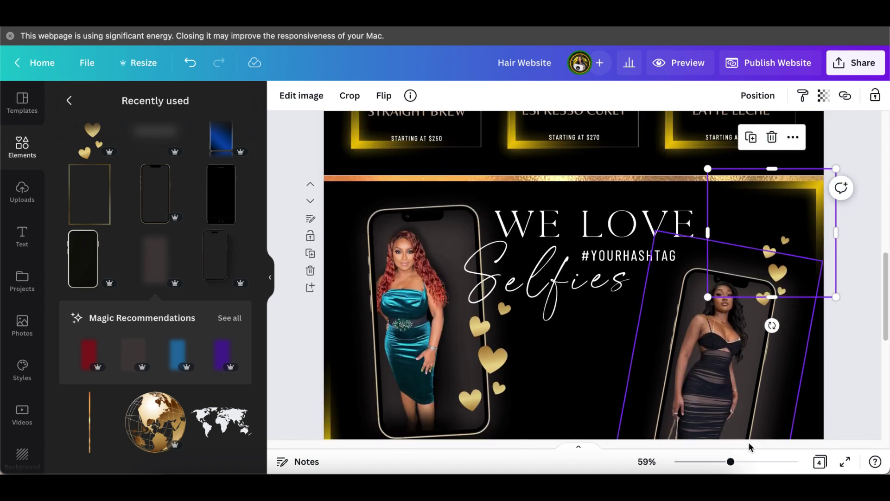
drag(731, 462, 718, 461)
scroll(783, 352, up, 1)
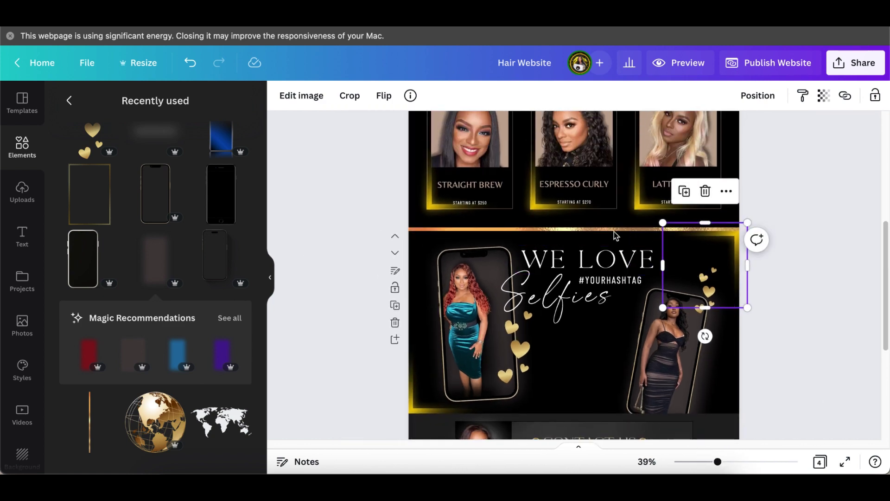
scroll(774, 222, up, 5)
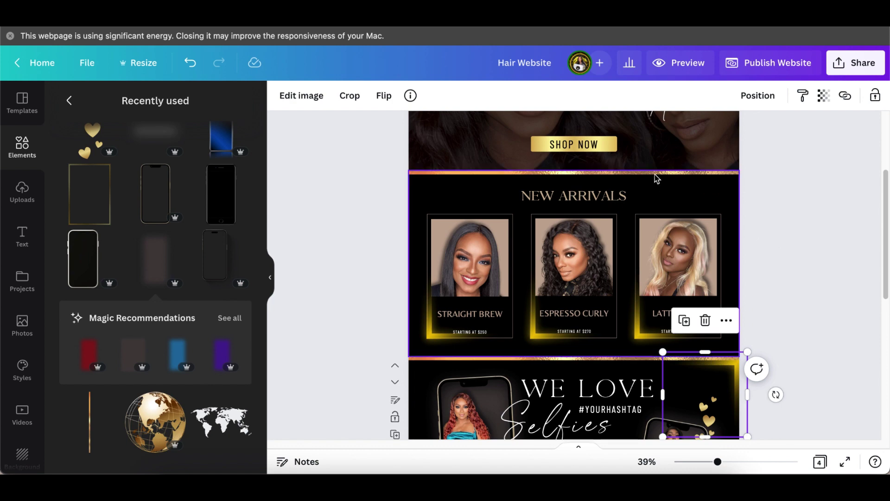
scroll(812, 297, down, 1)
click(802, 303)
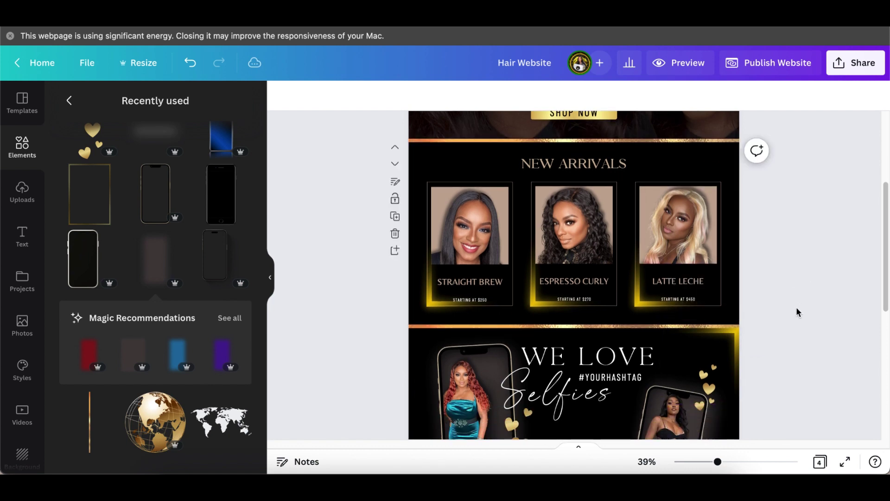
scroll(796, 309, down, 1)
scroll(785, 334, down, 3)
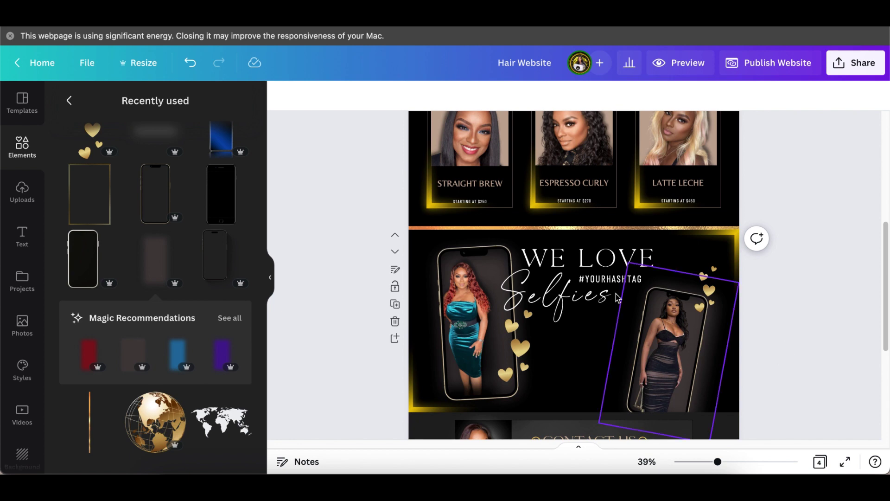
- Zoom into the Contact Us section and add a square shape with R
scroll(802, 354, down, 6)
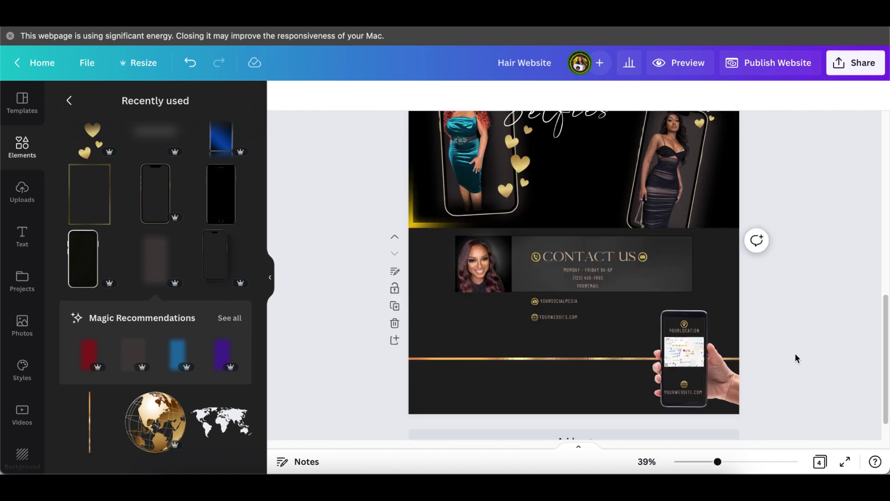
drag(723, 462, 730, 462)
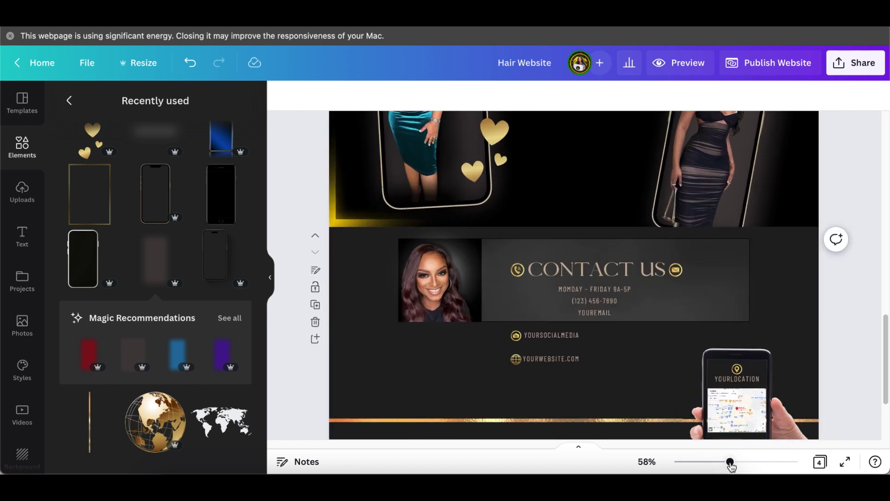
click(697, 297)
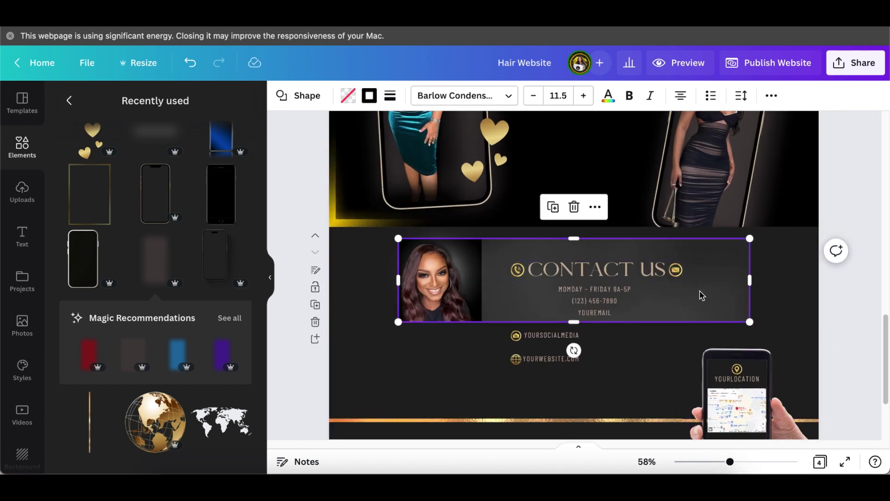
click(638, 381)
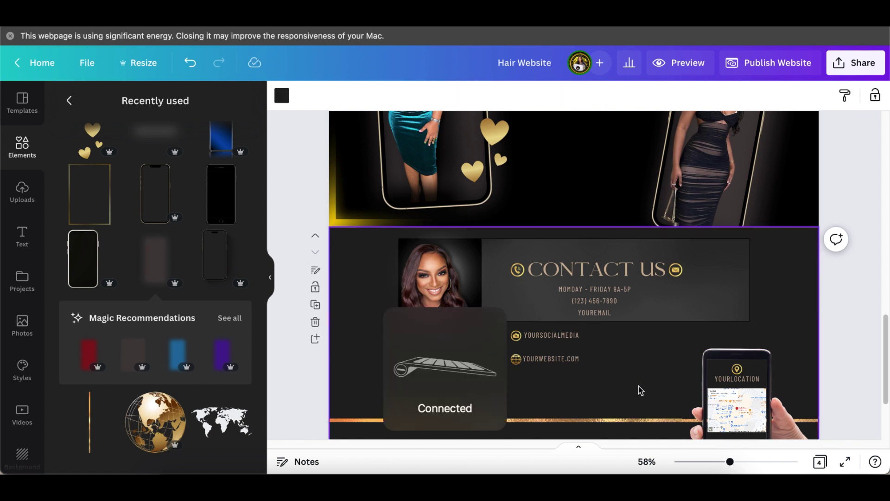
key(r)
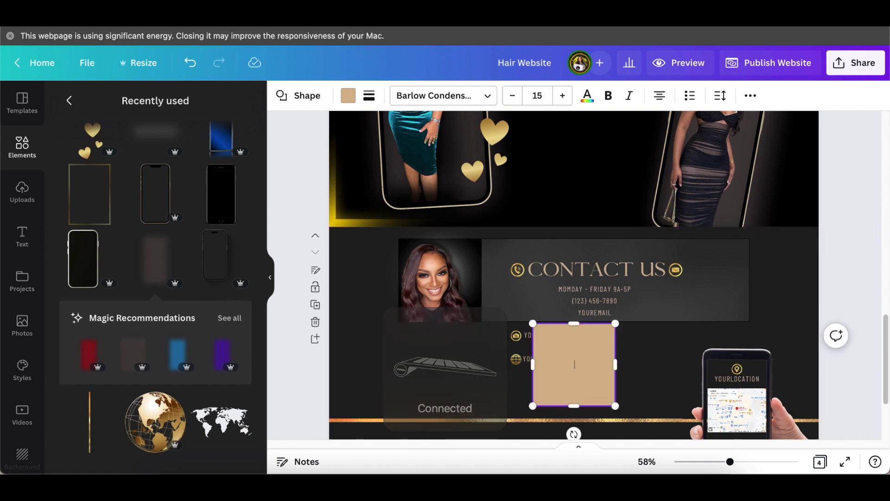
click(844, 286)
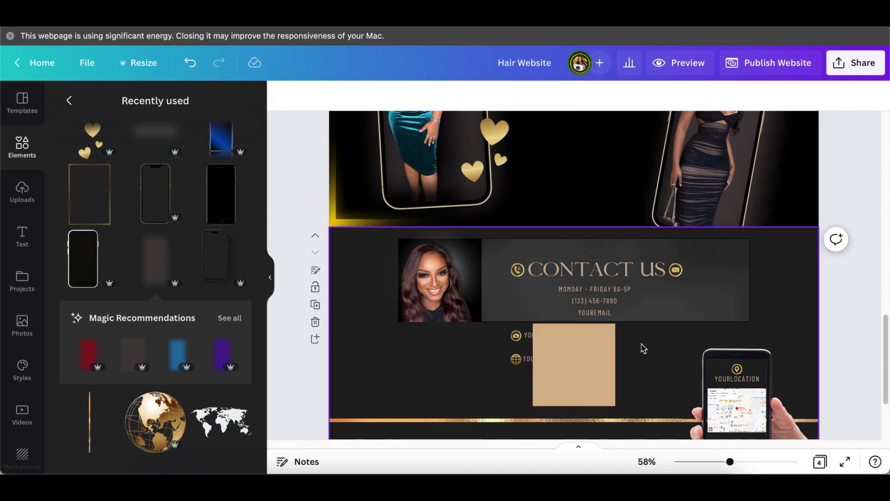
click(562, 371)
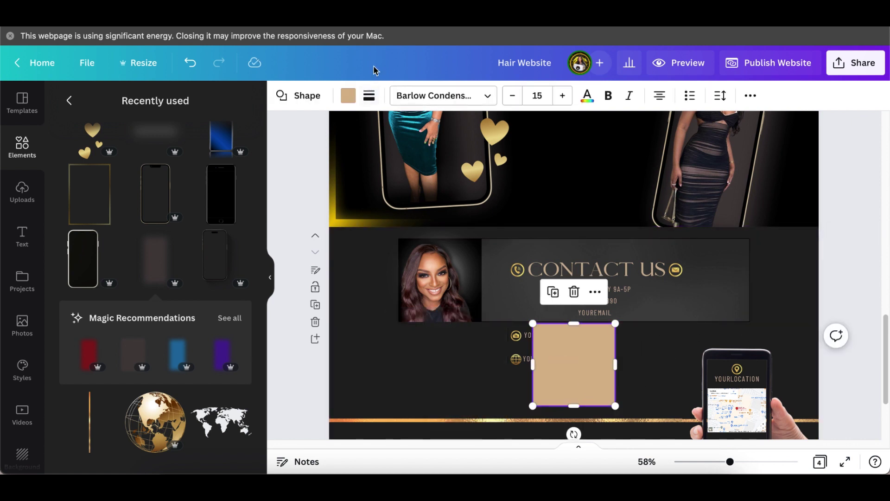
- Give the square a transparent fill and a solid 1-weight border
click(348, 95)
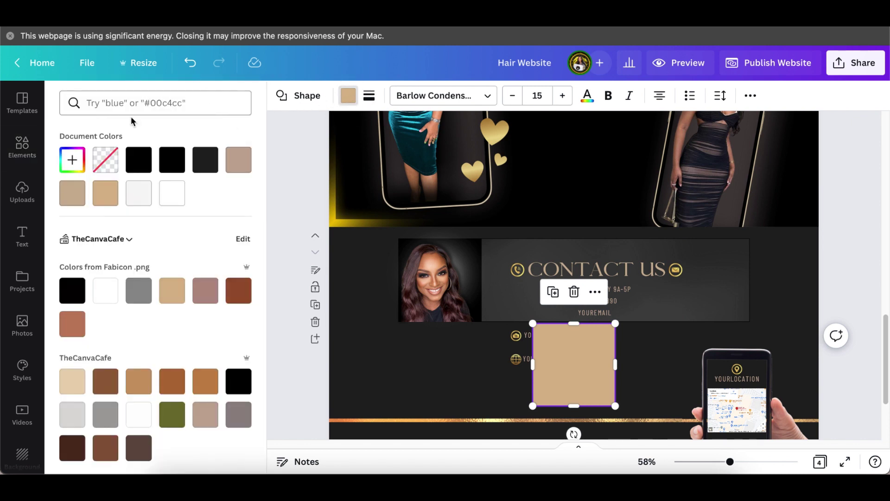
click(103, 168)
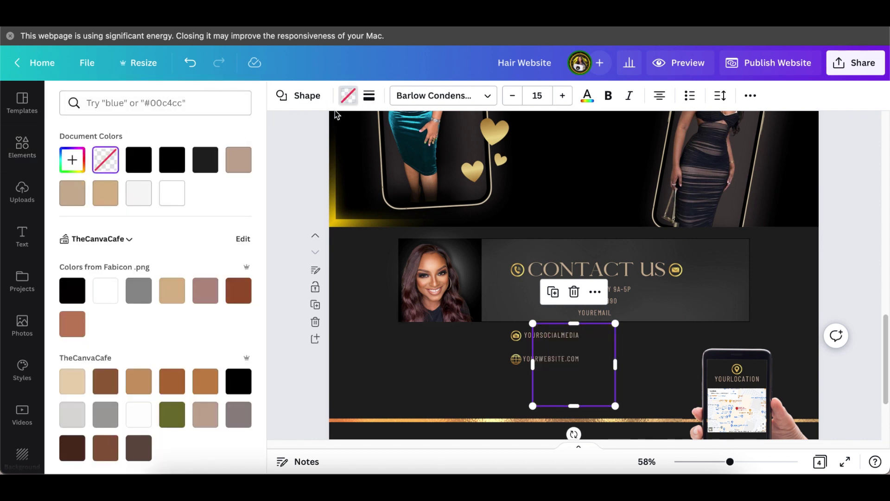
click(368, 96)
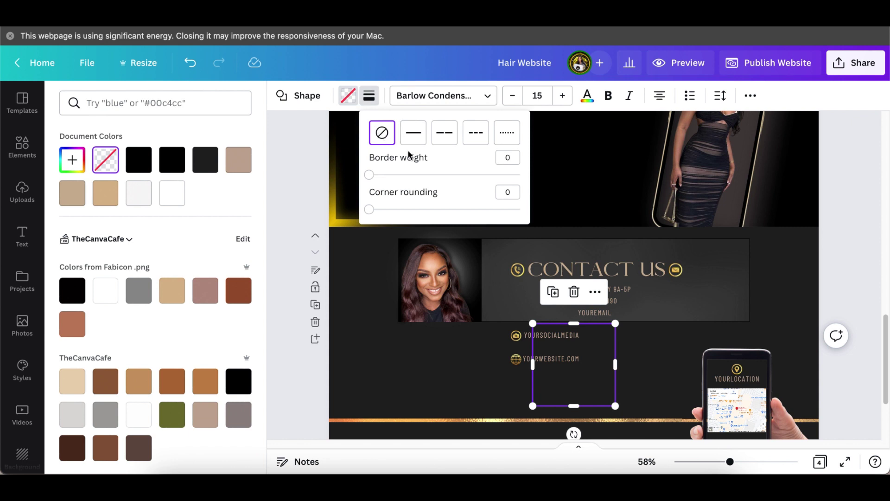
click(370, 175)
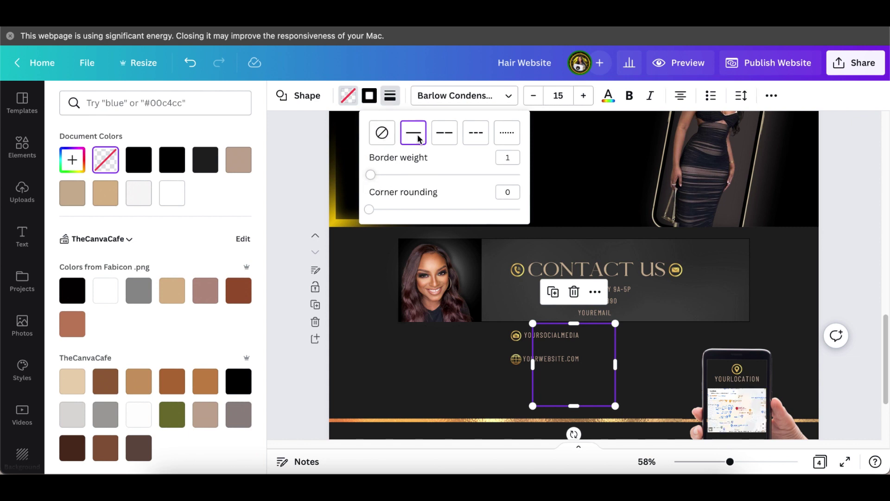
click(381, 347)
click(382, 347)
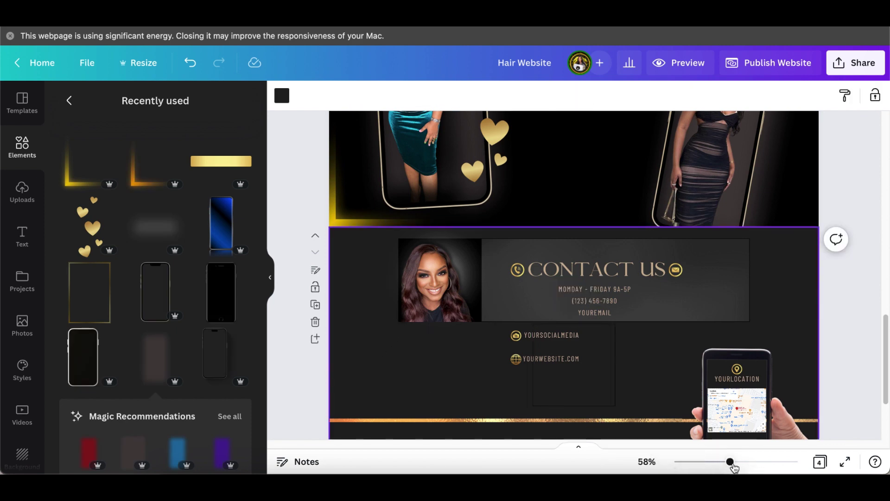
- Stretch the outlined box to 974 by 230 over the social and website lines
drag(731, 462, 749, 462)
scroll(742, 384, down, 5)
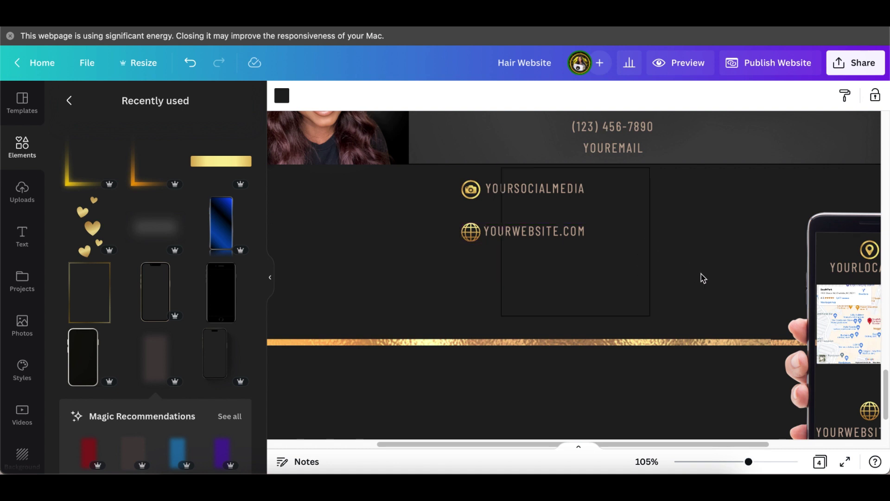
click(638, 296)
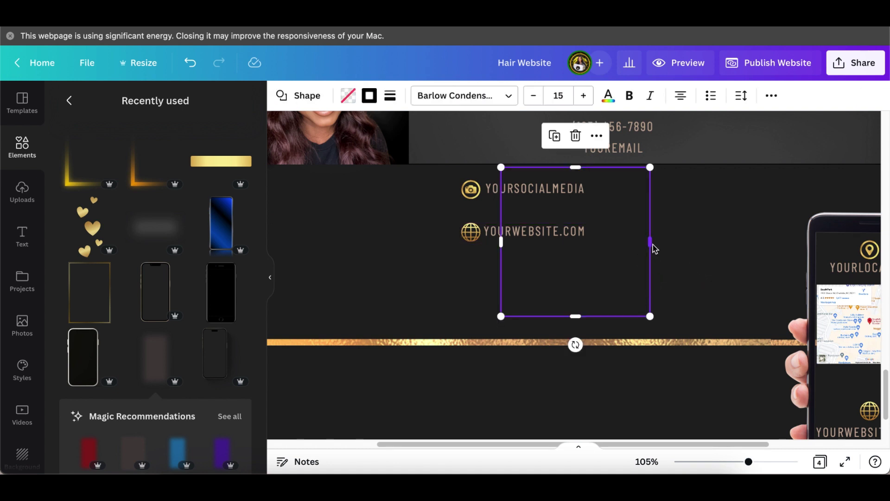
drag(650, 242, 880, 274)
drag(698, 265, 597, 272)
drag(750, 462, 722, 461)
drag(499, 274, 436, 259)
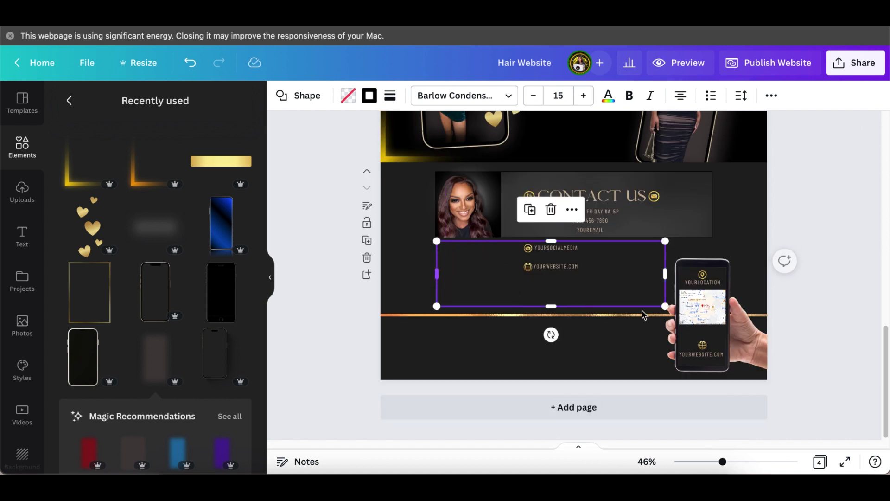
drag(666, 274, 713, 281)
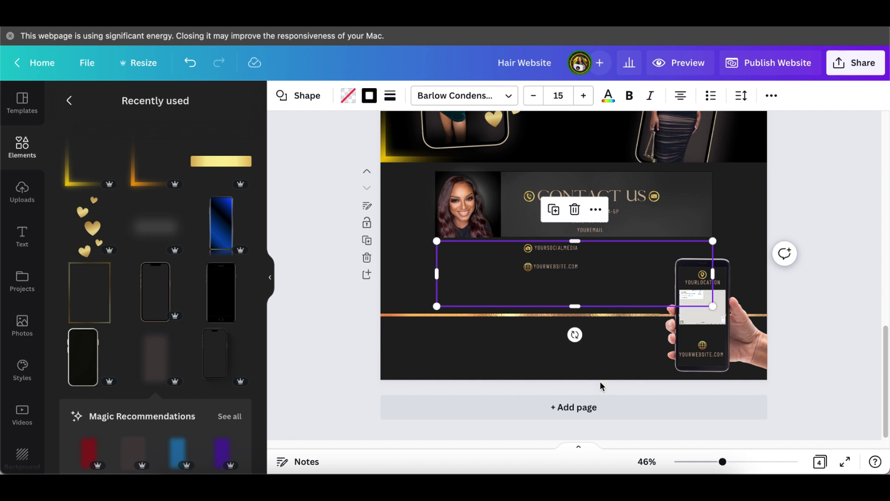
- Delete the outlined box and zoom back to 67%
click(575, 211)
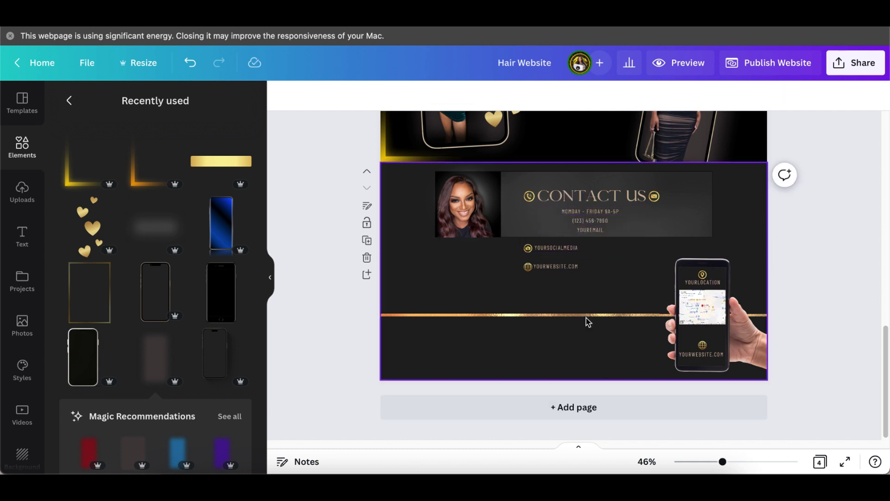
drag(727, 466, 734, 462)
scroll(631, 389, up, 1)
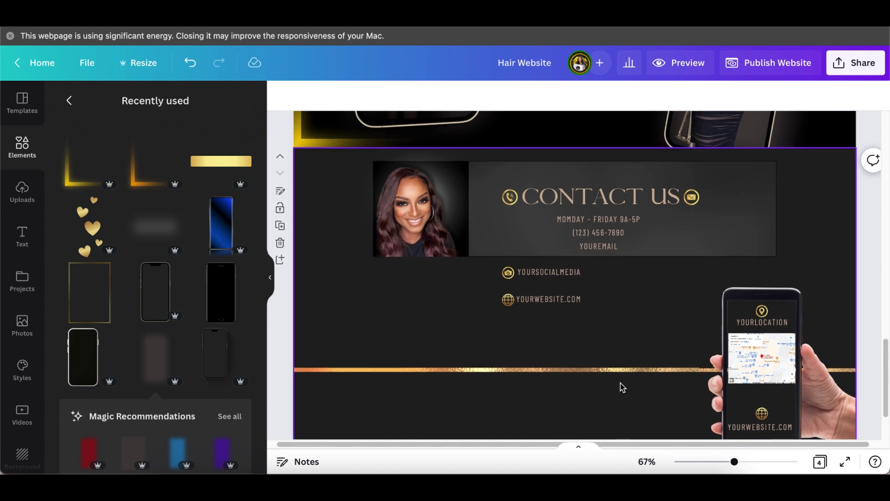
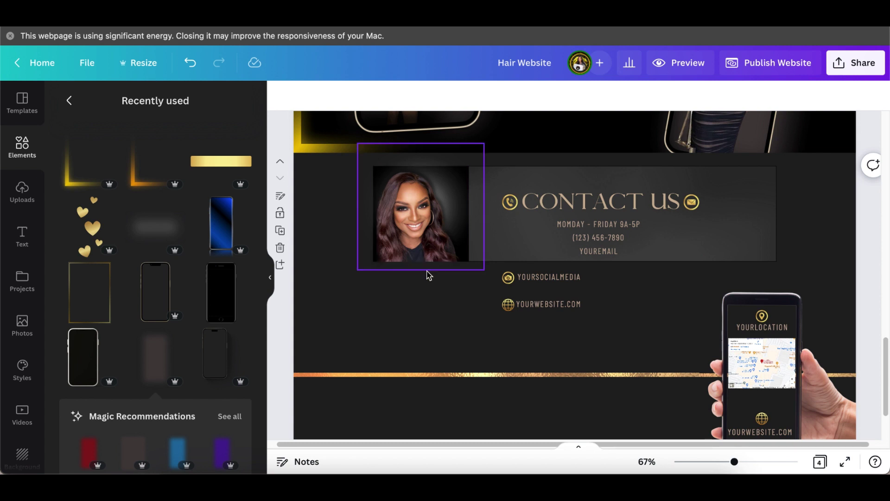
- Back out of Recently used and Graphics to the Elements overview and open all Frames
scroll(426, 275, up, 1)
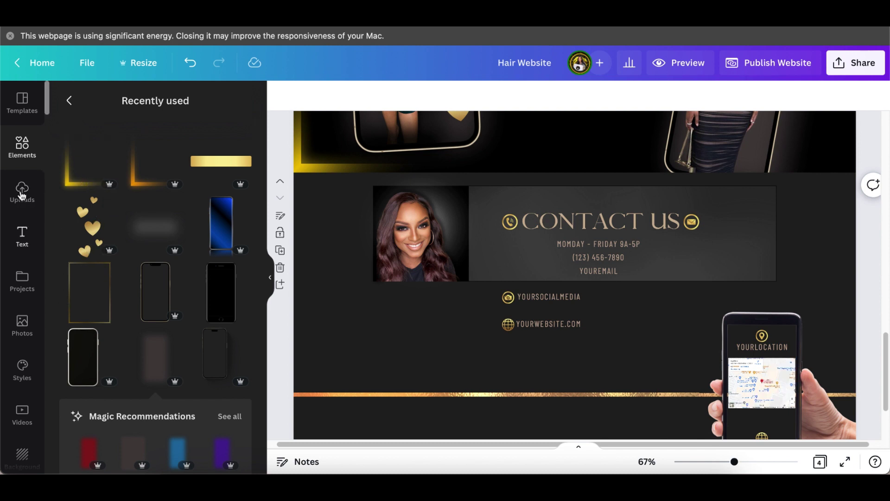
click(69, 101)
scroll(131, 251, down, 8)
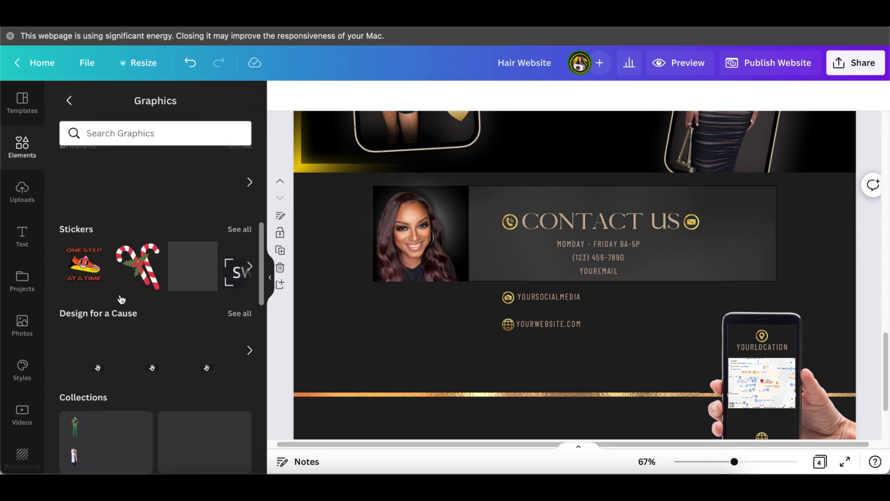
scroll(123, 291, down, 5)
scroll(101, 238, up, 5)
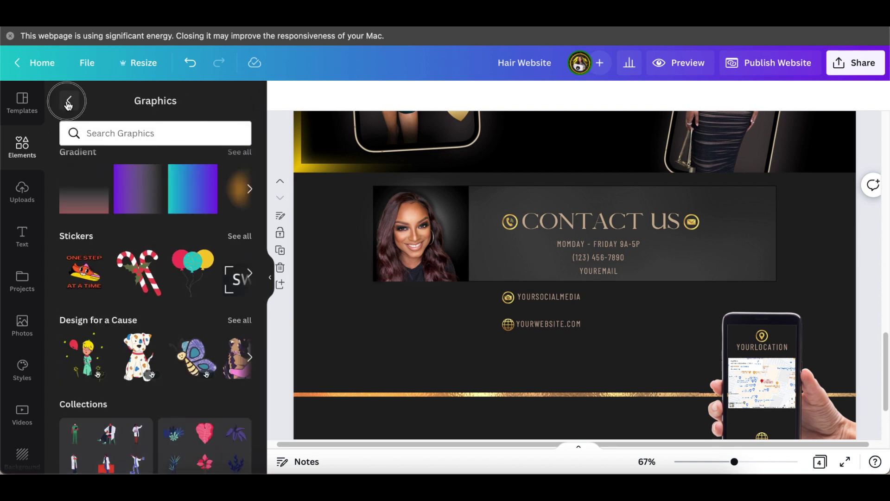
click(69, 101)
scroll(143, 310, down, 13)
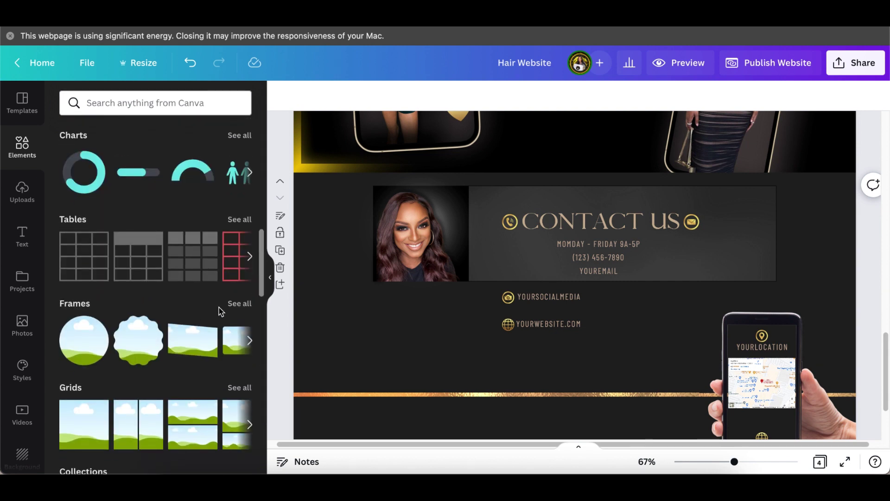
click(237, 304)
scroll(174, 329, down, 10)
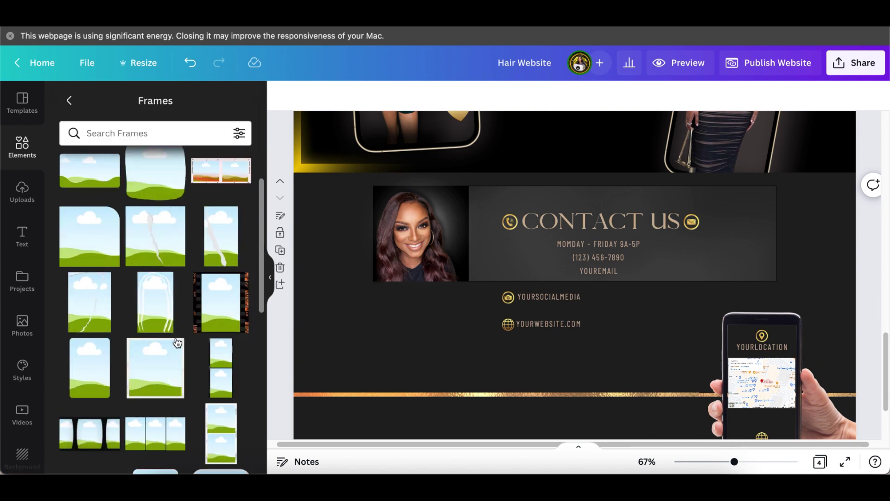
scroll(172, 347, down, 5)
scroll(171, 347, down, 3)
- Add a square frame and place it at half size beside the portrait photo
click(80, 370)
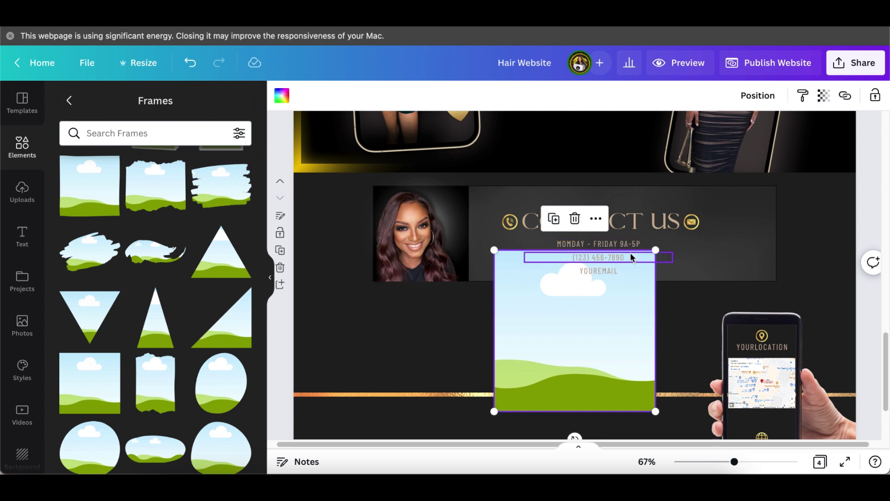
drag(655, 253, 579, 326)
drag(516, 356, 322, 222)
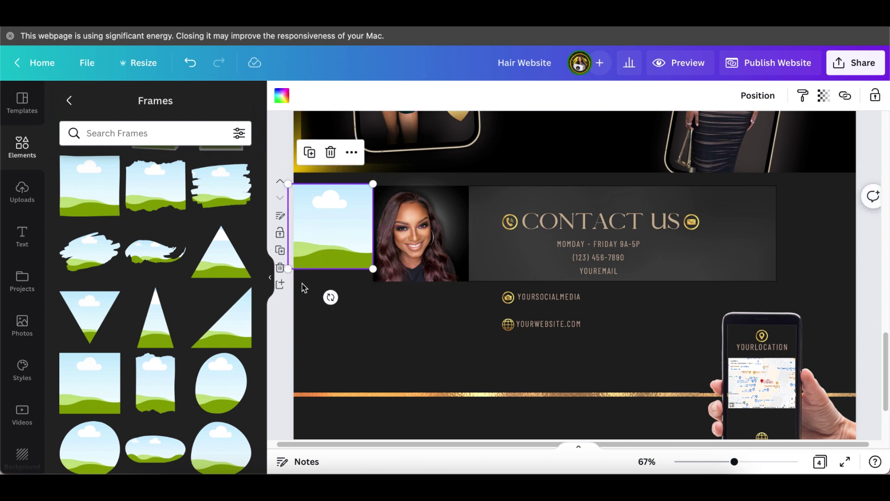
- Collapse the side panel, fit the frame to about 229 × 229 against the portrait, then delete it
click(270, 277)
drag(219, 274, 217, 283)
drag(262, 197, 265, 183)
drag(216, 223, 221, 222)
drag(275, 282, 264, 271)
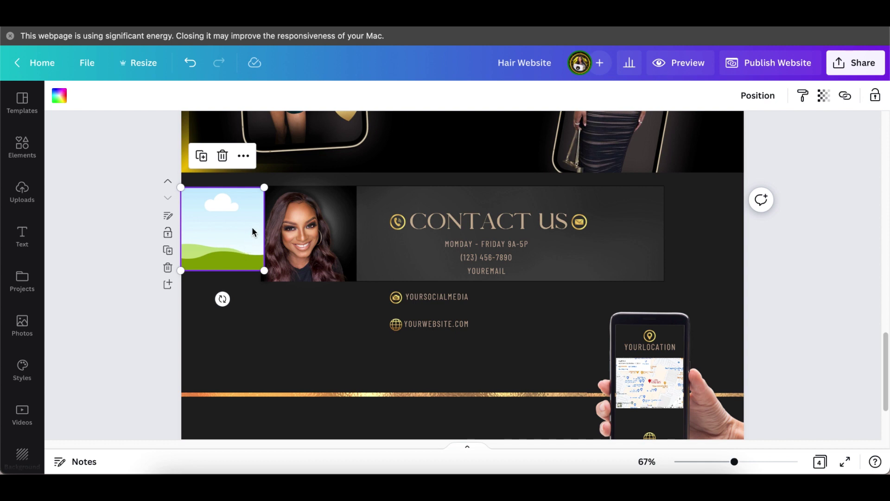
click(222, 157)
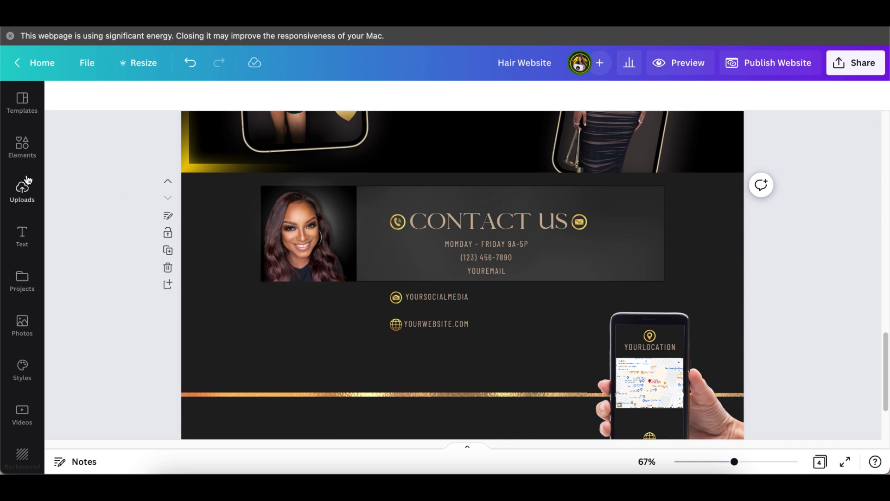
- Reopen Elements and browse back to the overview to add the sky-picture grid
click(22, 147)
scroll(139, 388, down, 10)
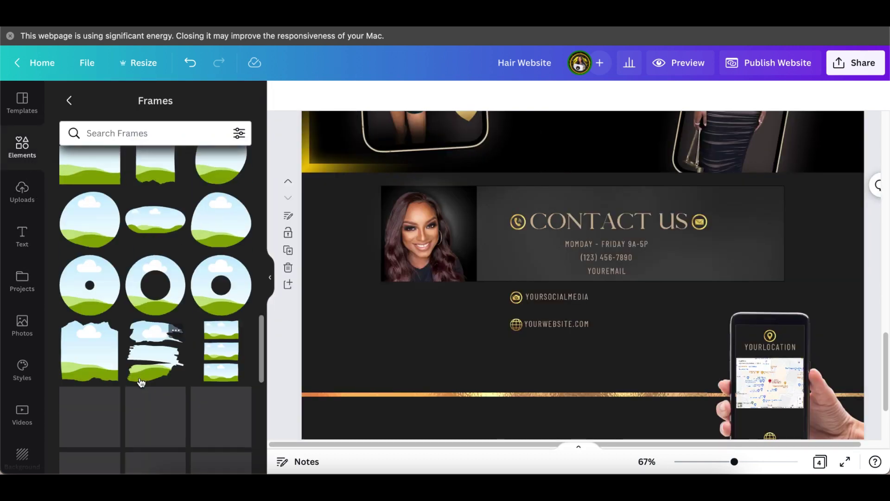
scroll(140, 374, down, 5)
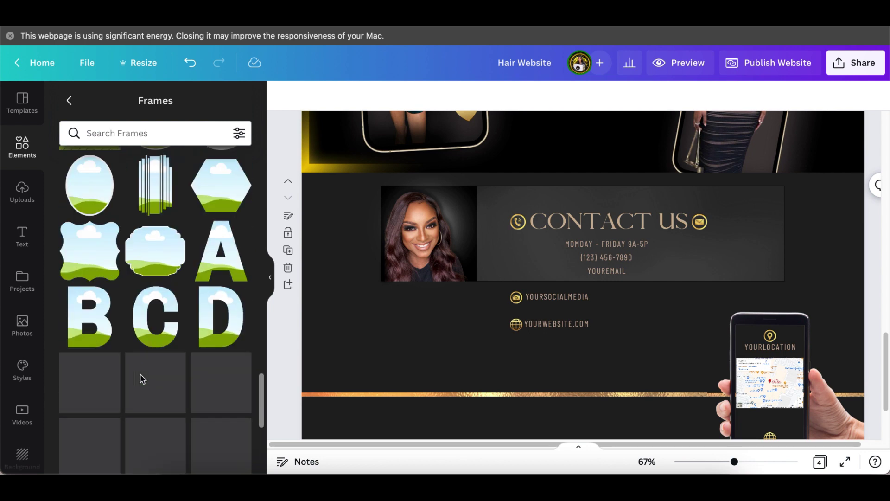
click(70, 100)
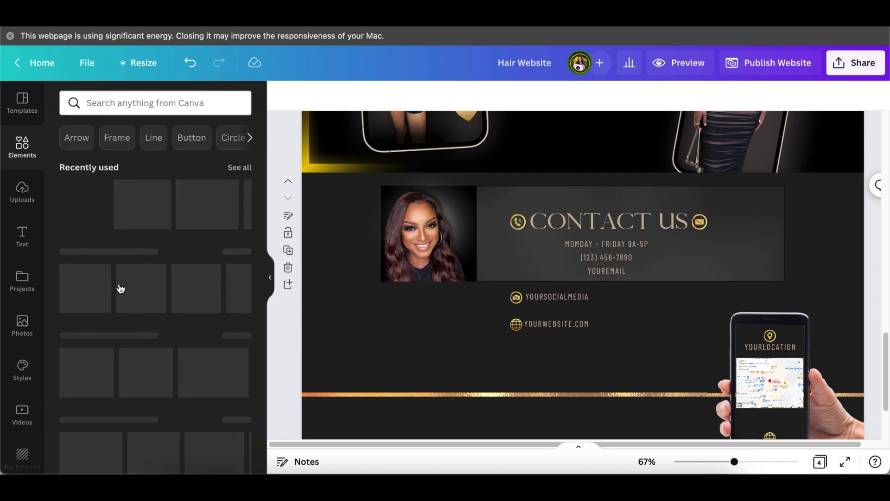
scroll(157, 312, down, 2)
scroll(160, 313, down, 15)
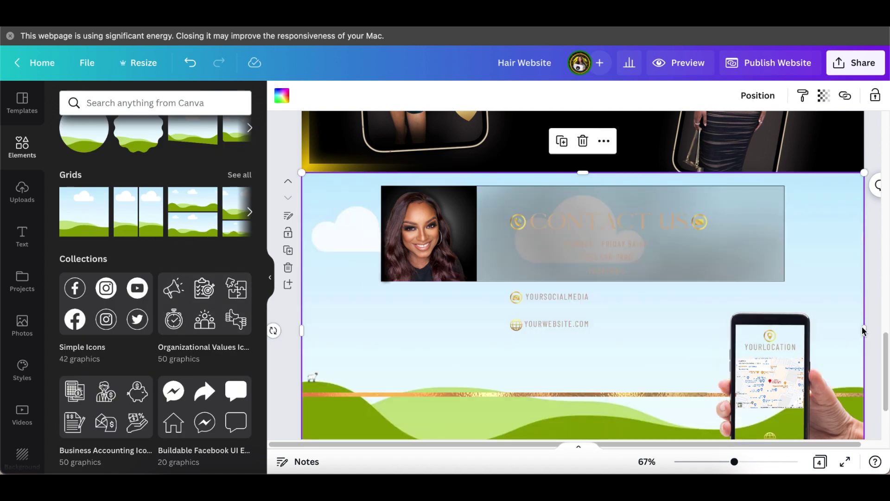
- Shrink the sky grid to about 233 wide by 303 high and trim its top strip
drag(865, 331, 680, 294)
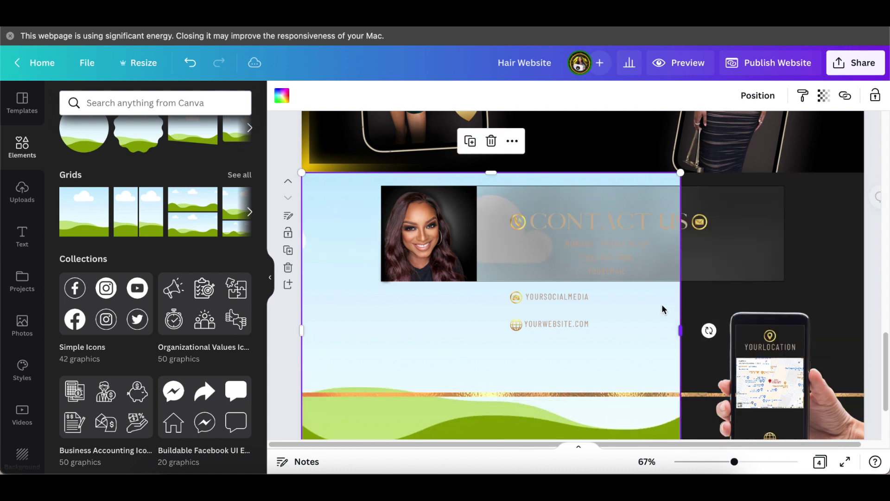
drag(681, 335, 478, 285)
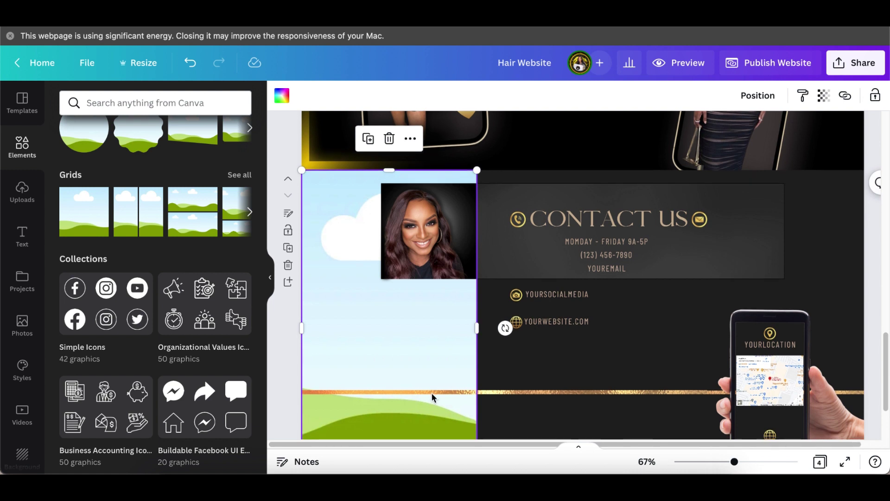
scroll(424, 401, down, 3)
scroll(425, 403, down, 2)
drag(389, 437, 438, 228)
scroll(407, 281, up, 2)
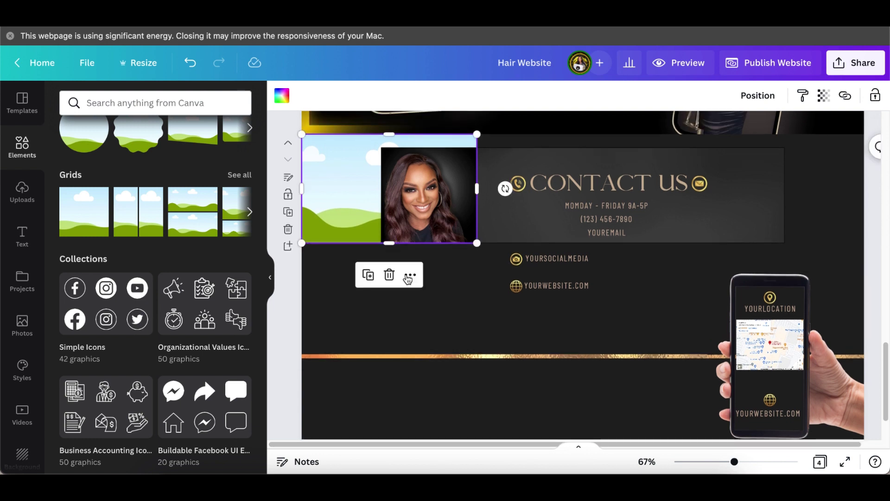
scroll(407, 282, up, 2)
drag(301, 209, 383, 226)
drag(430, 155, 428, 168)
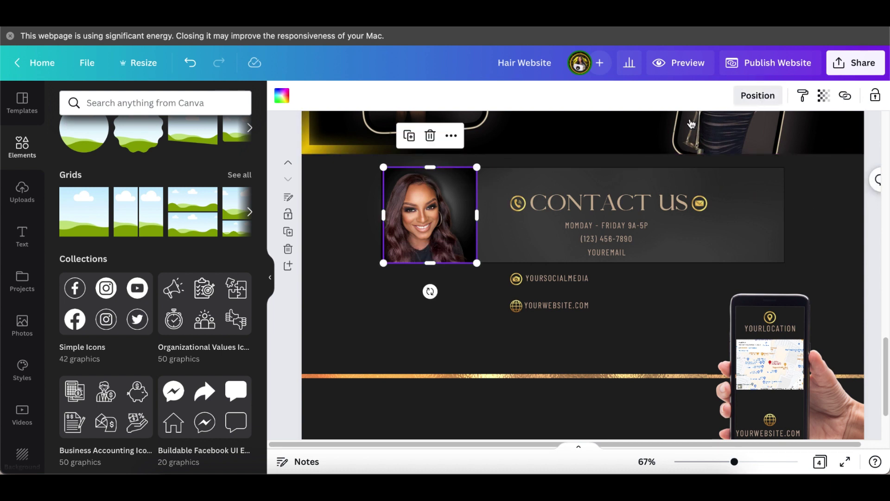
- Bring the sky grid to the front and move it below-left of the portrait
click(772, 97)
click(614, 160)
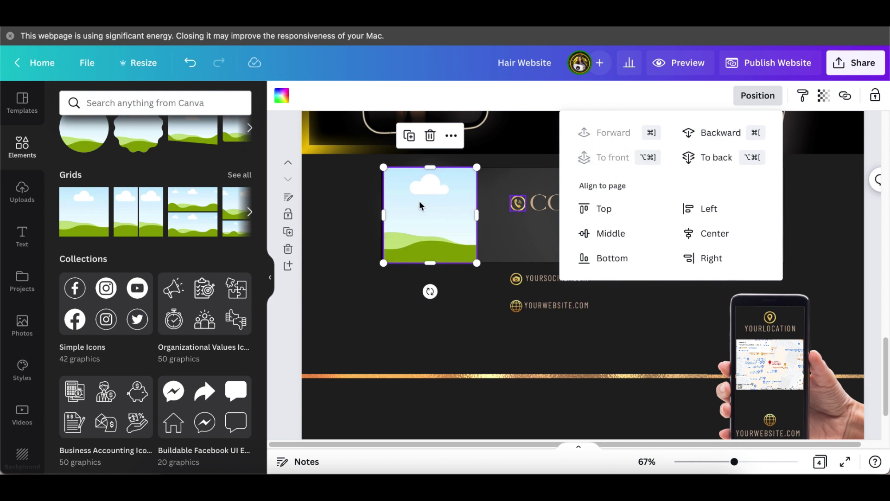
click(383, 242)
drag(407, 207, 342, 290)
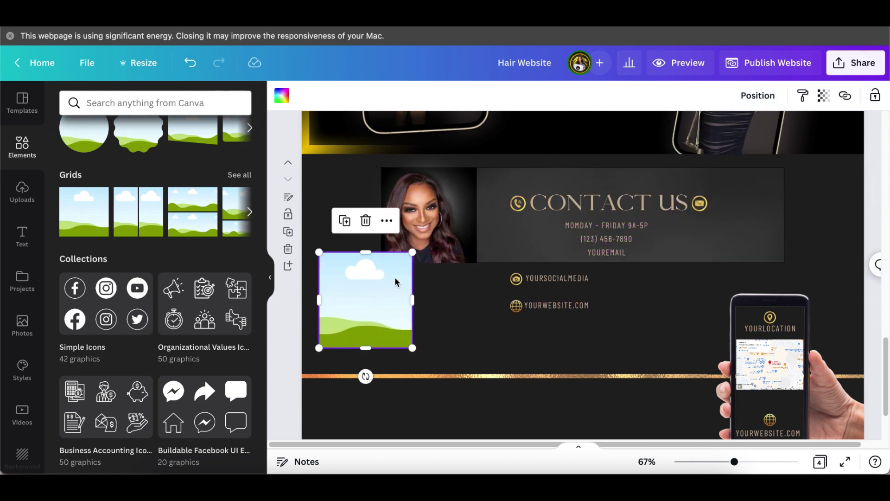
- Duplicate the portrait photo and drop the copy into the sky grid, adjusting its position
click(436, 224)
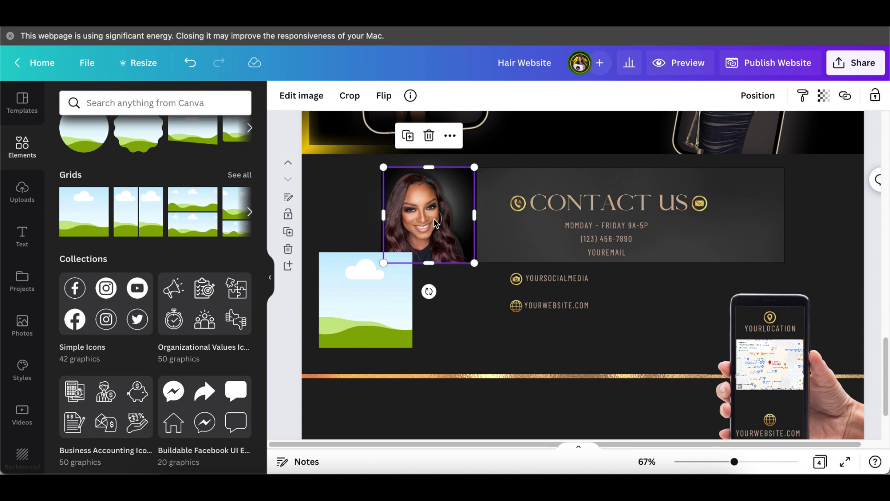
click(408, 136)
drag(433, 298, 494, 414)
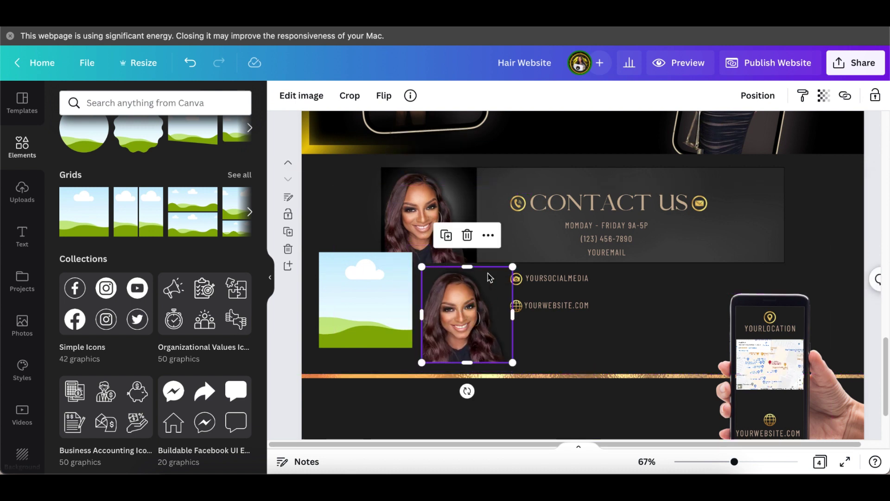
right_click(471, 310)
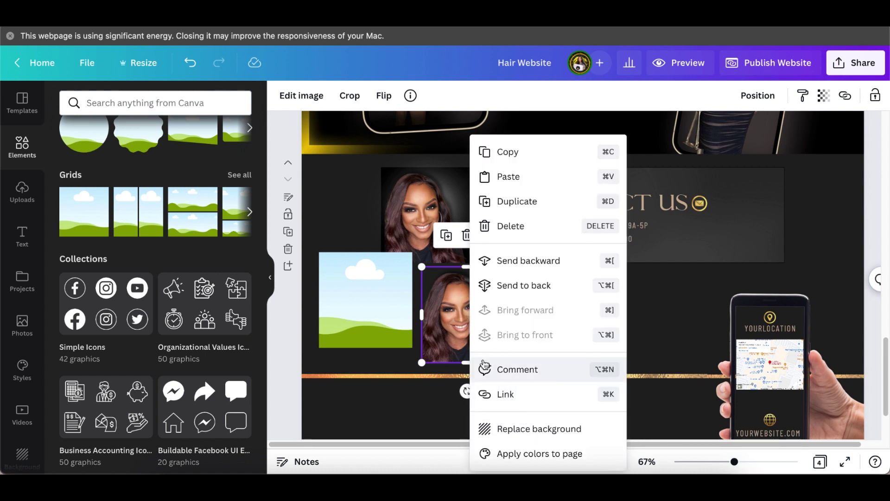
click(460, 326)
drag(461, 327, 358, 304)
click(493, 354)
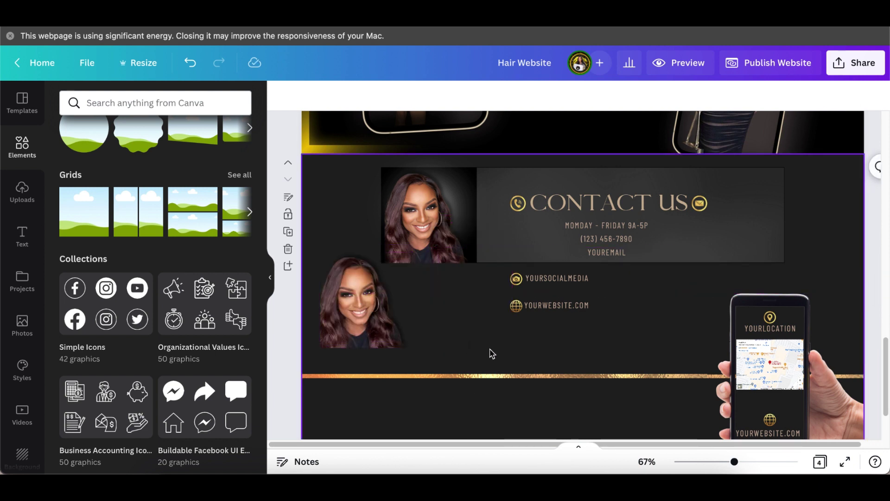
click(390, 324)
drag(390, 318, 389, 328)
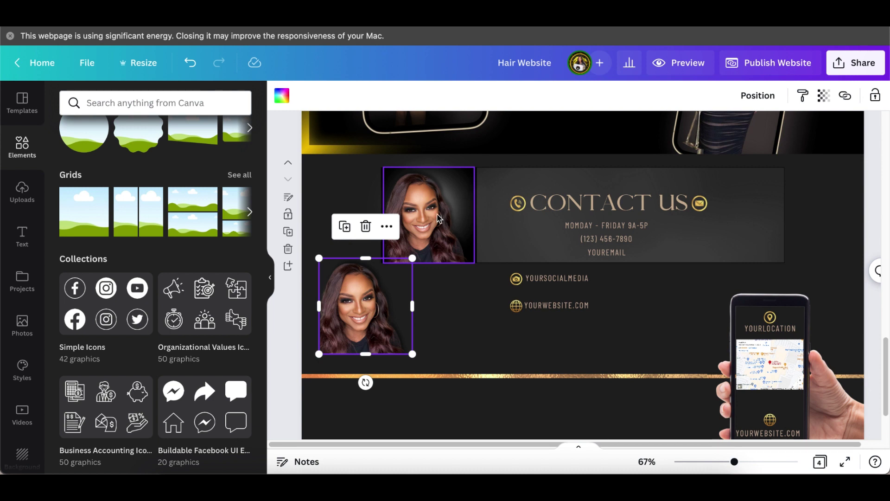
- Add the soft glow from Recently used, resize it to 244 × 244, and place it over the lower-left portrait
scroll(155, 214, down, 5)
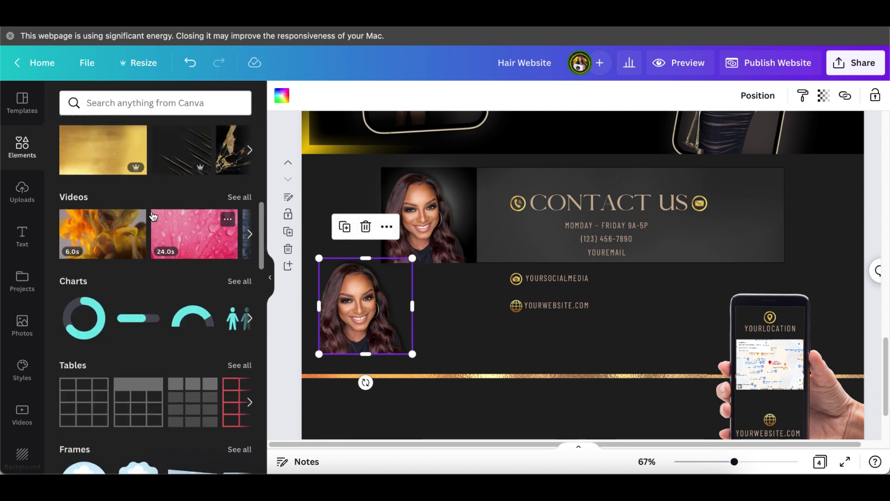
scroll(154, 214, up, 5)
click(235, 168)
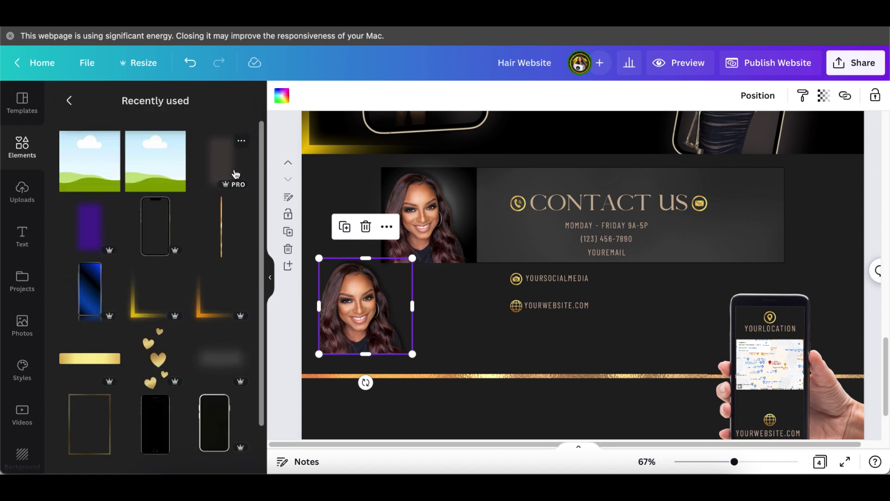
scroll(187, 335, down, 10)
scroll(189, 336, down, 5)
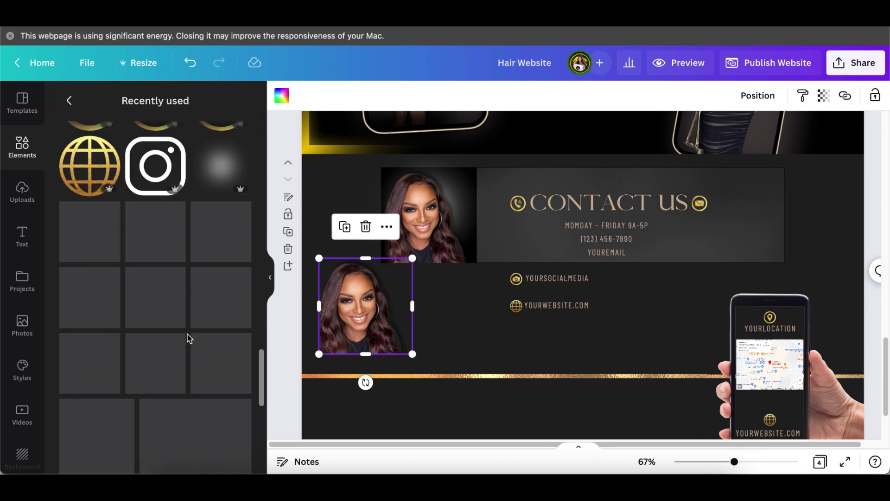
scroll(189, 325, up, 1)
click(220, 191)
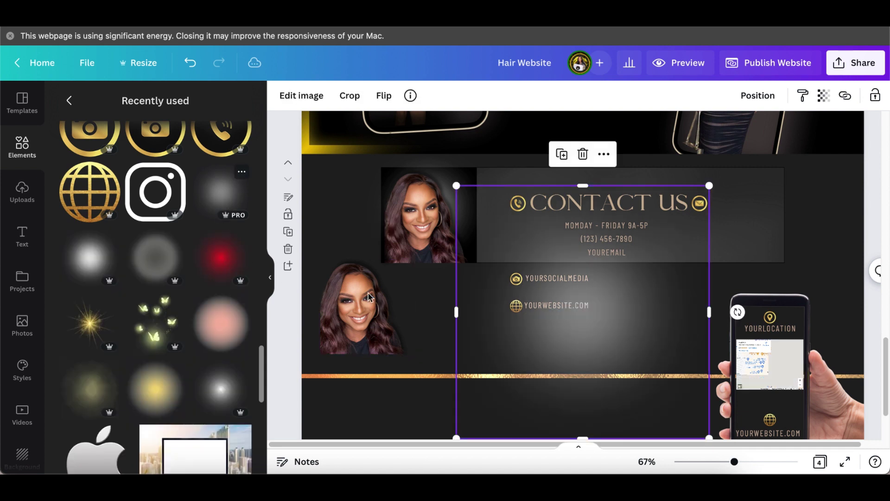
drag(709, 185, 557, 348)
drag(501, 390, 377, 295)
- Send the glow one layer backward behind the portrait and nudge it slightly left and down
click(749, 99)
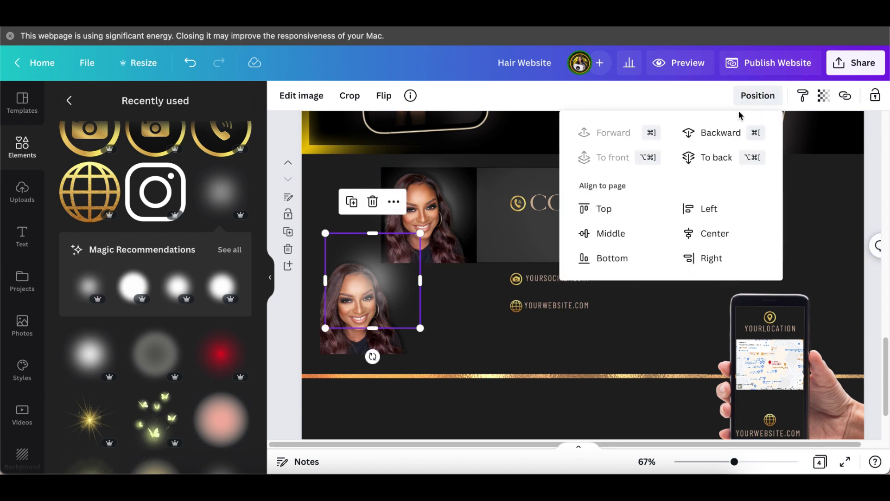
click(721, 136)
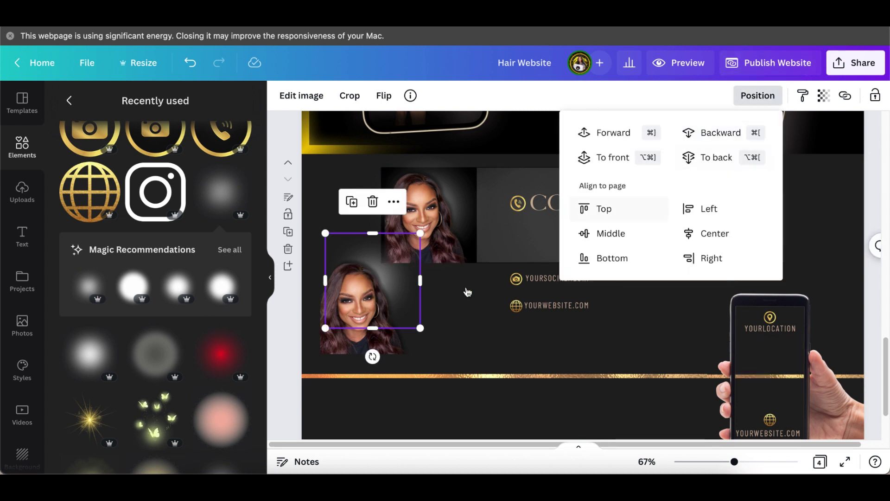
click(453, 329)
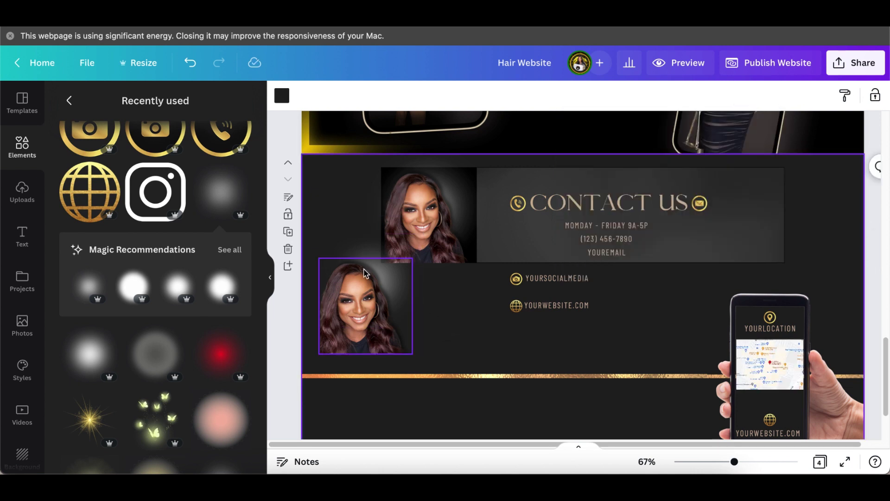
click(366, 247)
drag(366, 244, 363, 249)
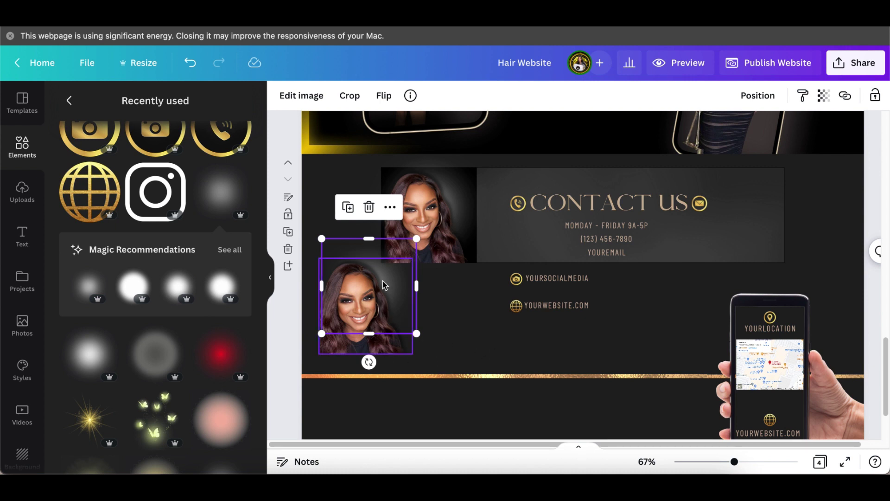
click(457, 342)
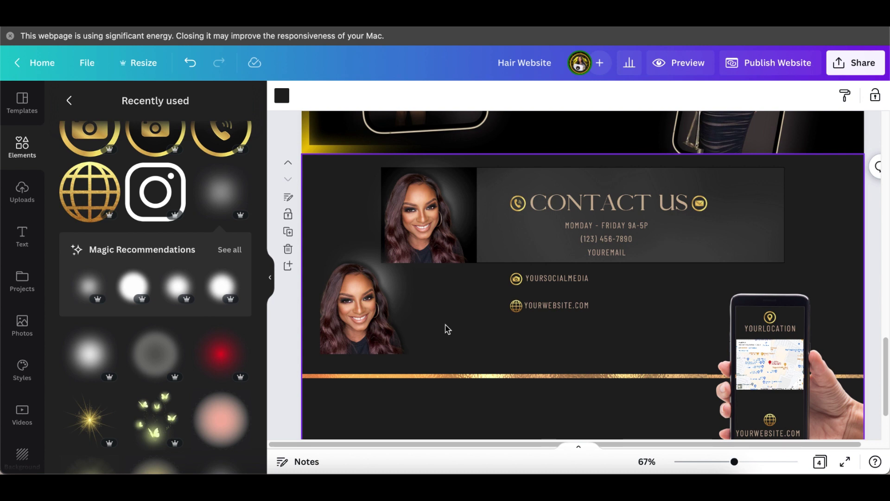
click(359, 290)
- Delete the duplicate lower-left portrait and show the full Recently used elements list
click(368, 207)
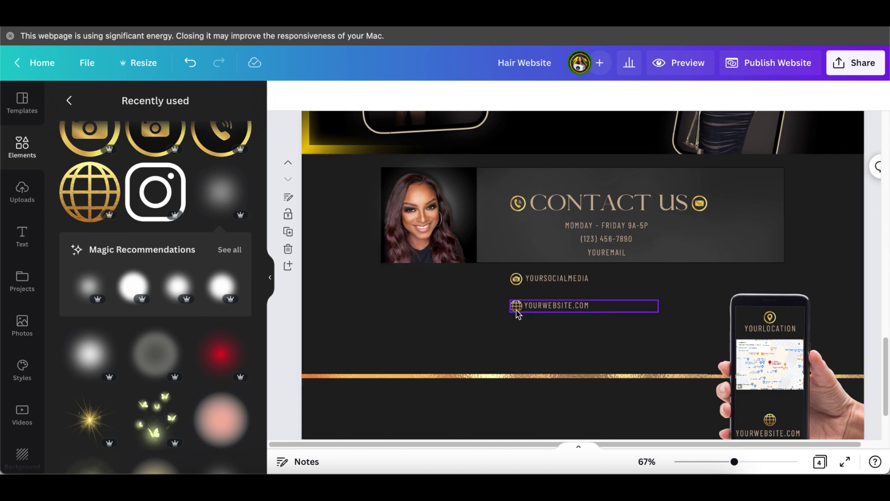
scroll(533, 322, down, 2)
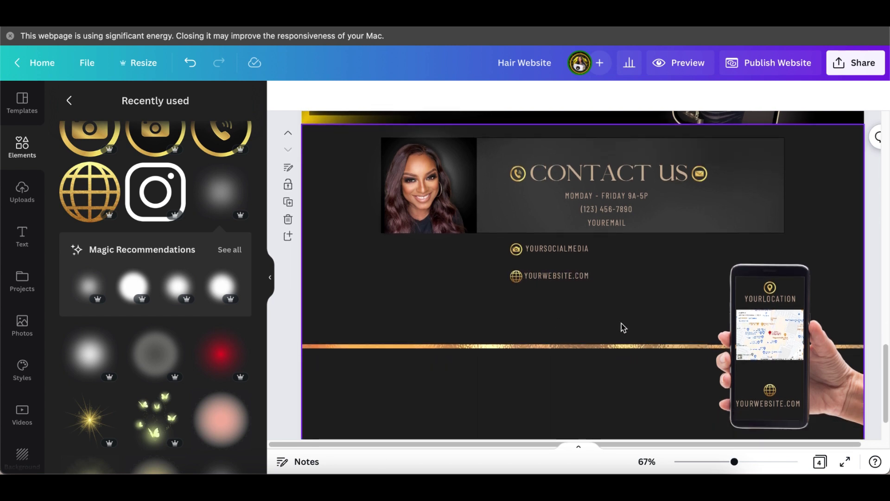
click(69, 101)
click(237, 167)
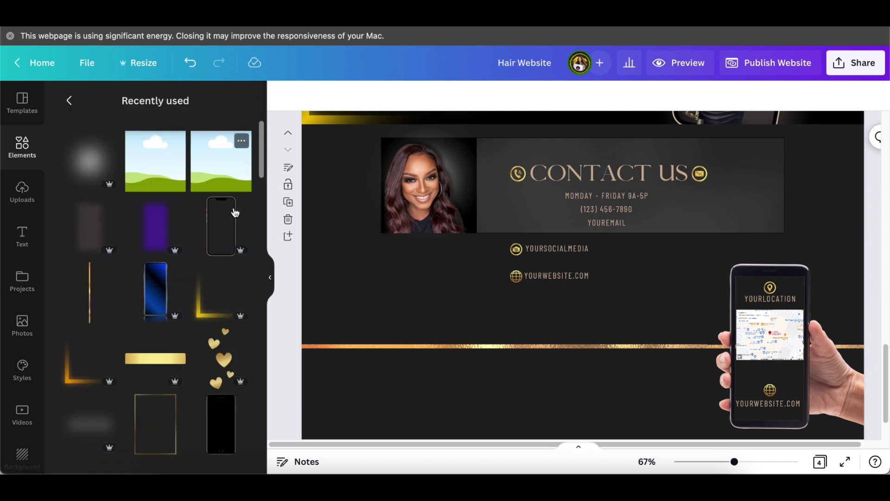
scroll(212, 268, down, 7)
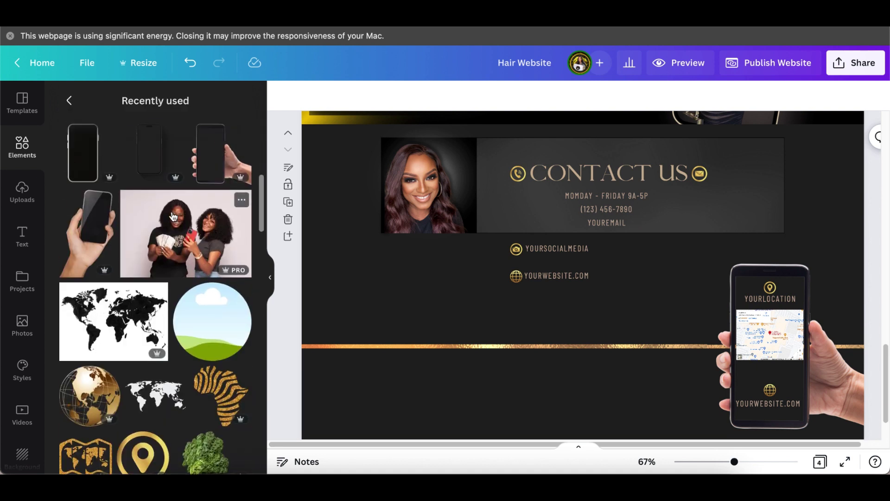
scroll(181, 220, up, 2)
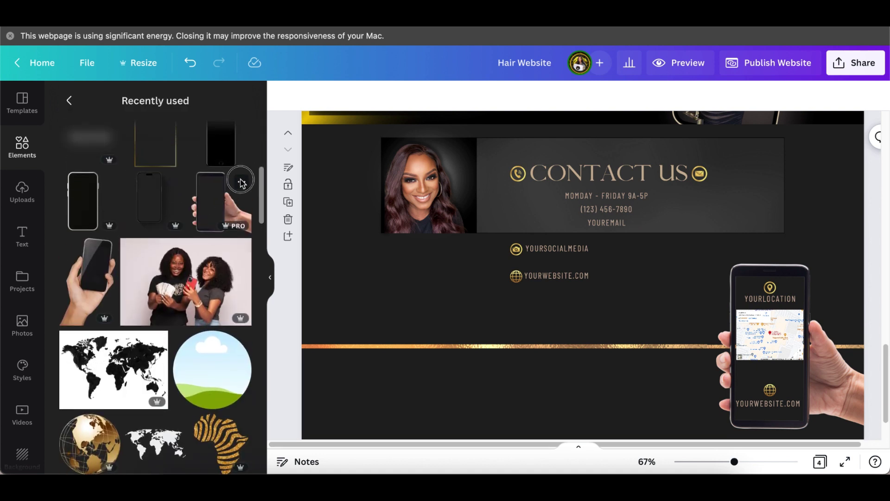
- Zoom the canvas to 125% and select the phone mockup showing the map
mouse_move(246, 200)
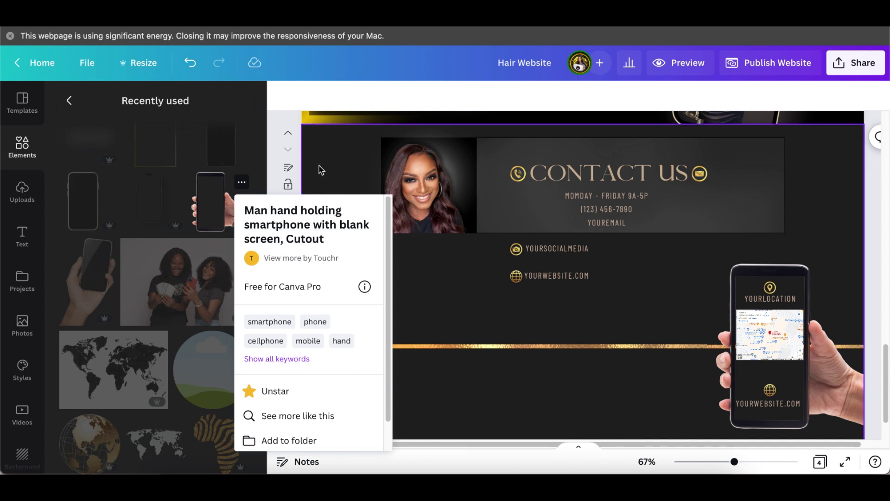
click(269, 149)
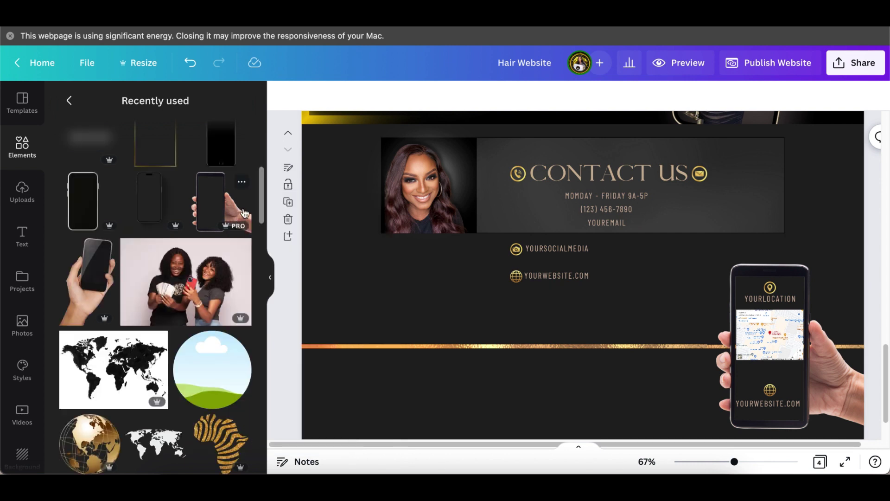
scroll(202, 235, down, 1)
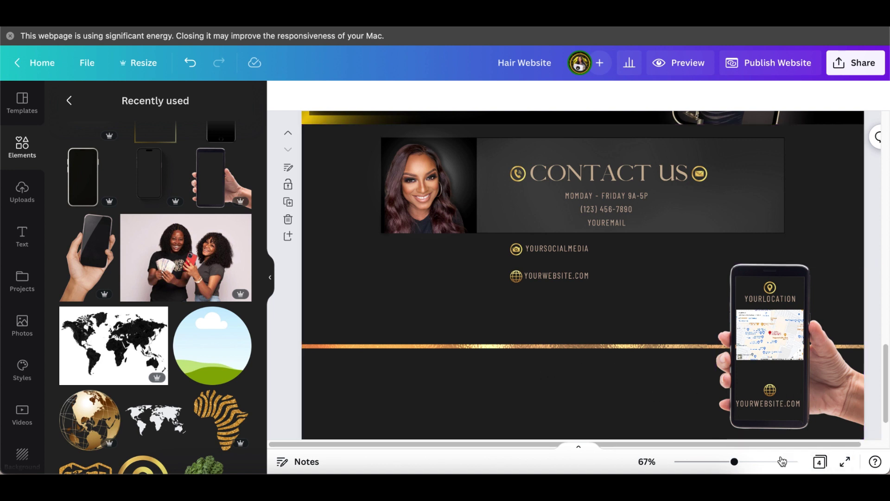
scroll(805, 427, down, 2)
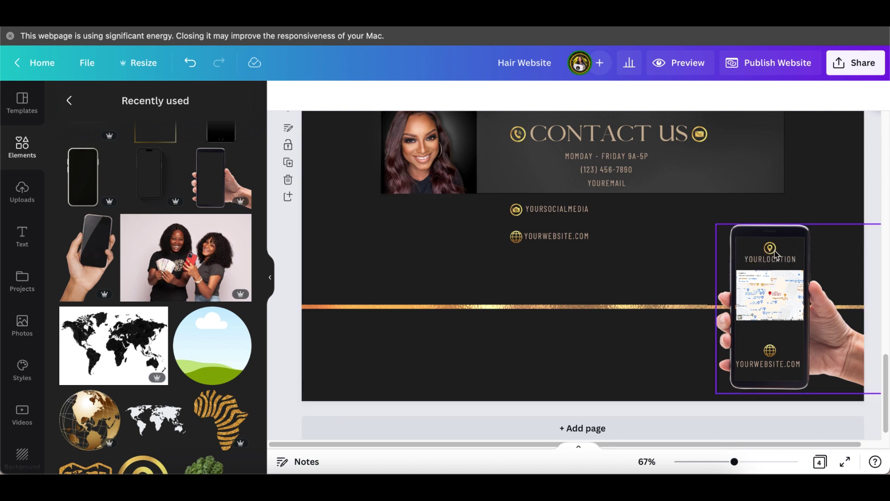
drag(735, 462, 811, 430)
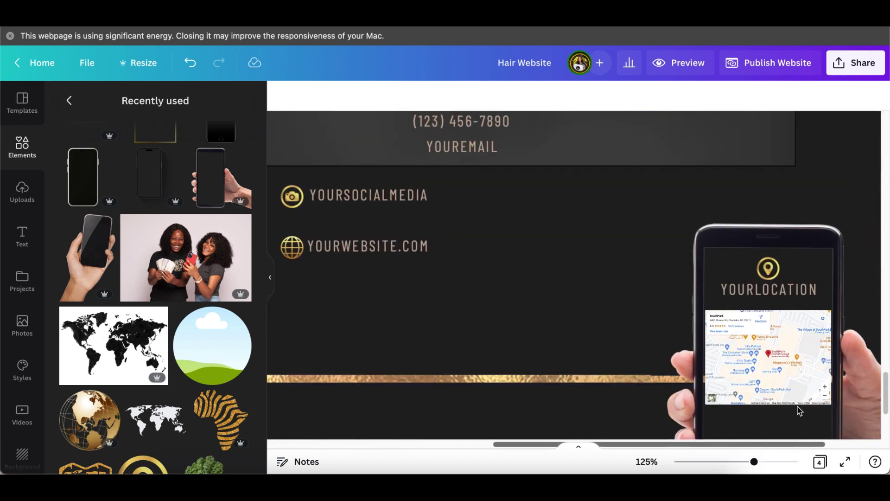
click(752, 296)
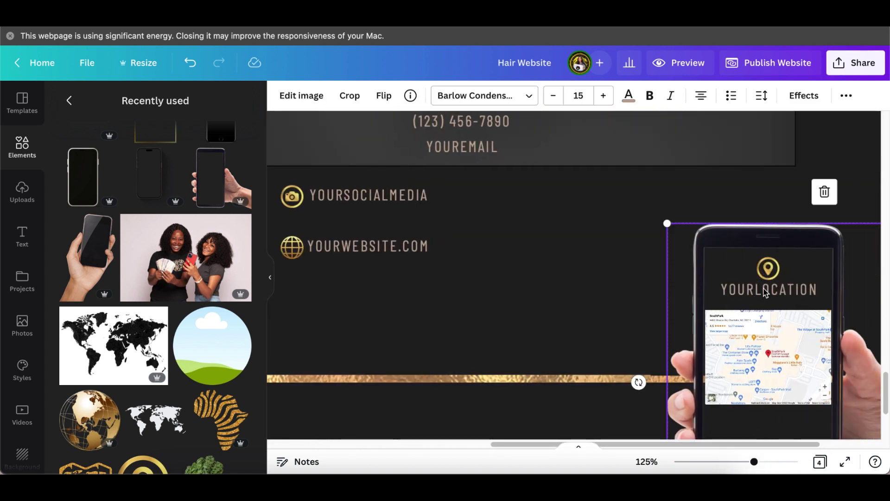
scroll(747, 306, down, 4)
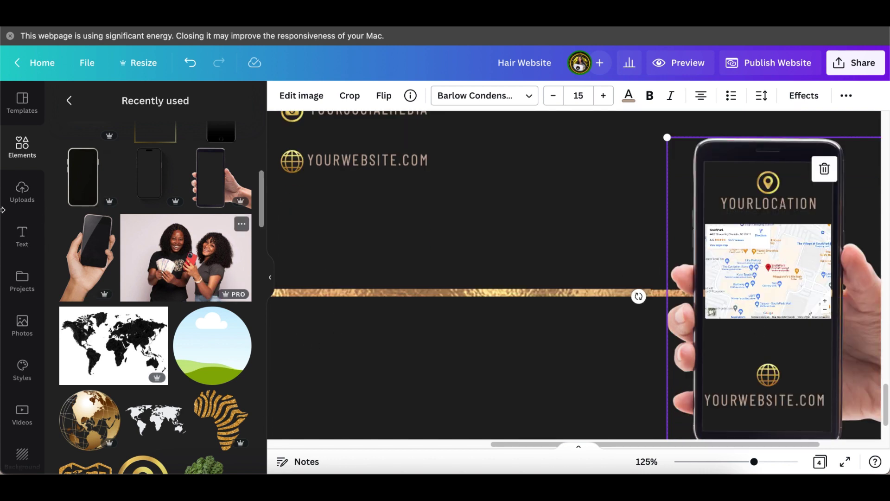
scroll(30, 384, down, 10)
scroll(32, 382, down, 10)
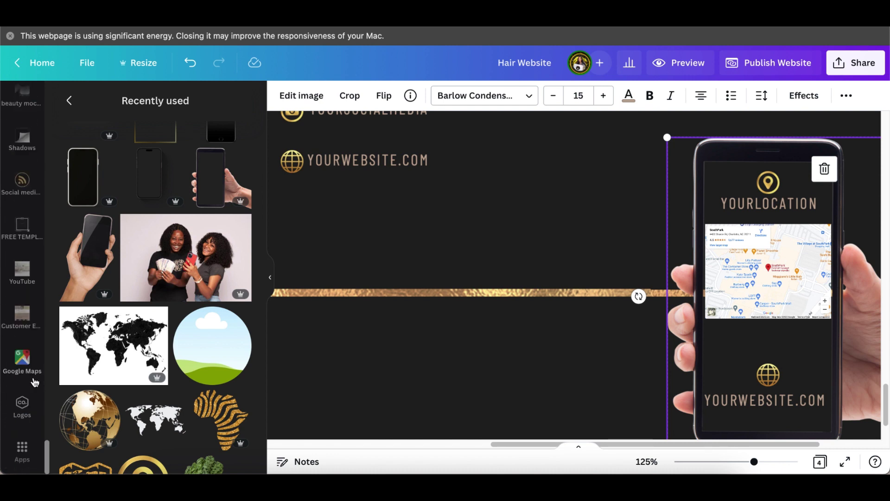
- Insert a Google Maps embed of SouthPark mall via the search 'south park mall charlotte nc'
click(34, 446)
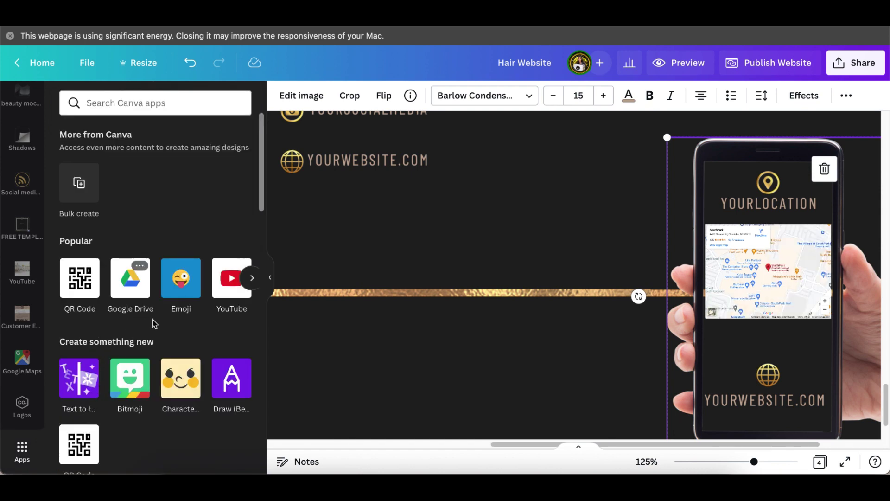
scroll(149, 320, down, 5)
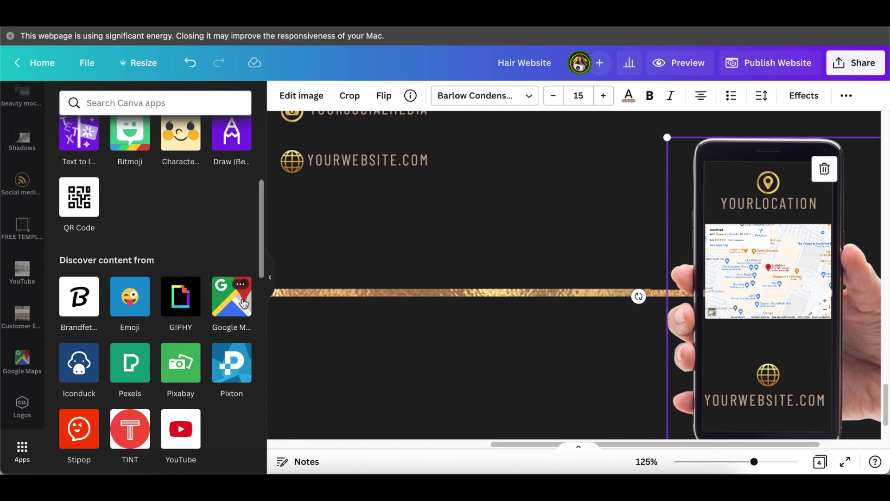
click(230, 306)
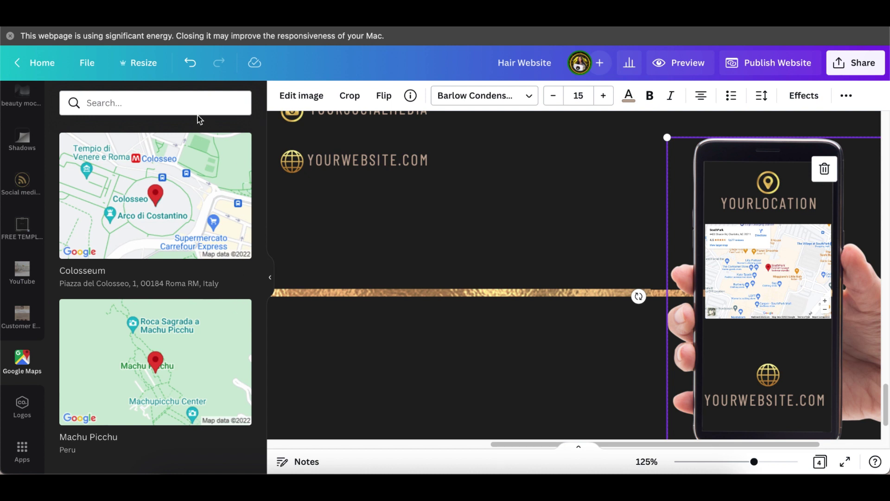
click(183, 104)
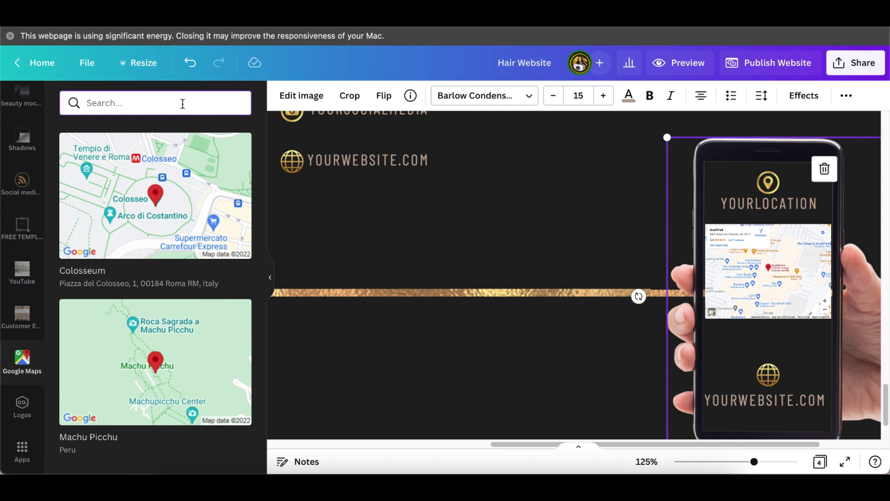
text(south park mall charlotte nc)
key(Return)
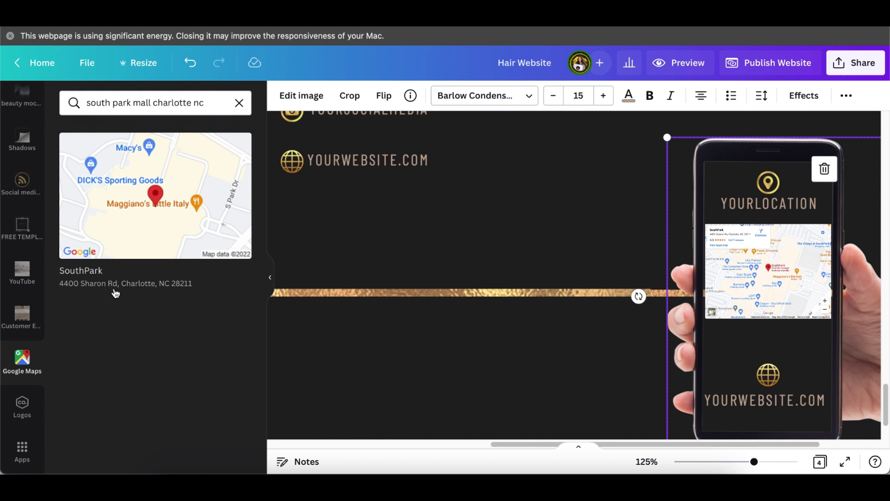
click(148, 202)
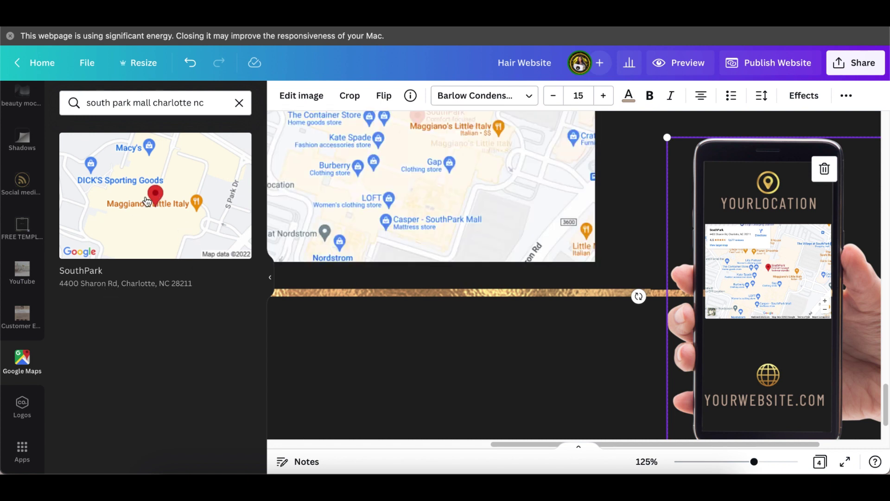
click(270, 277)
- Resize and position the SouthPark map so it fills the phone mockup's screen
drag(275, 222, 268, 345)
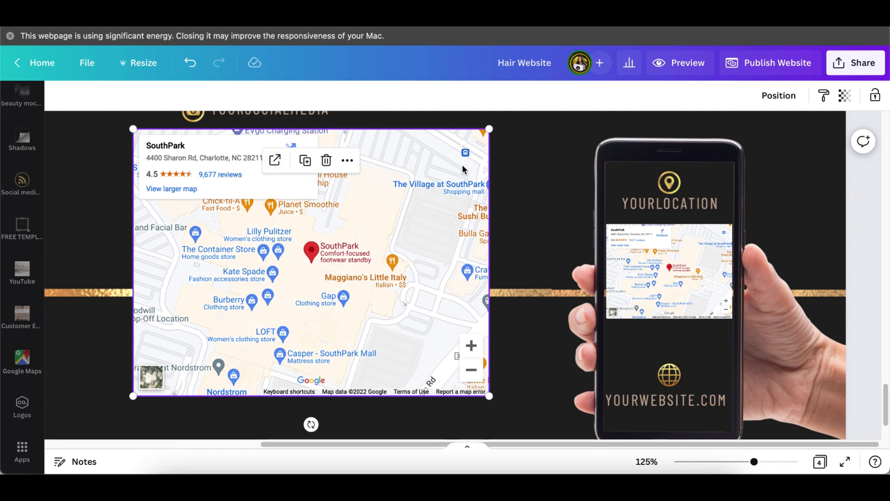
drag(491, 132, 632, 257)
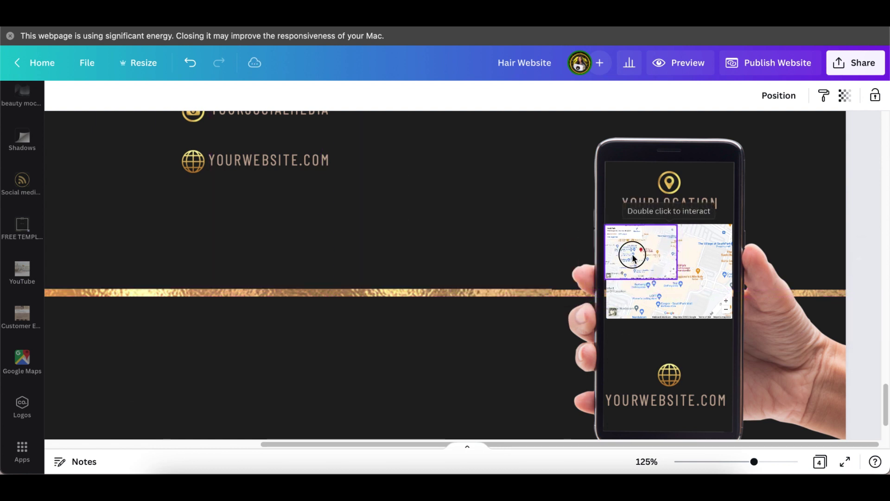
drag(683, 281, 728, 334)
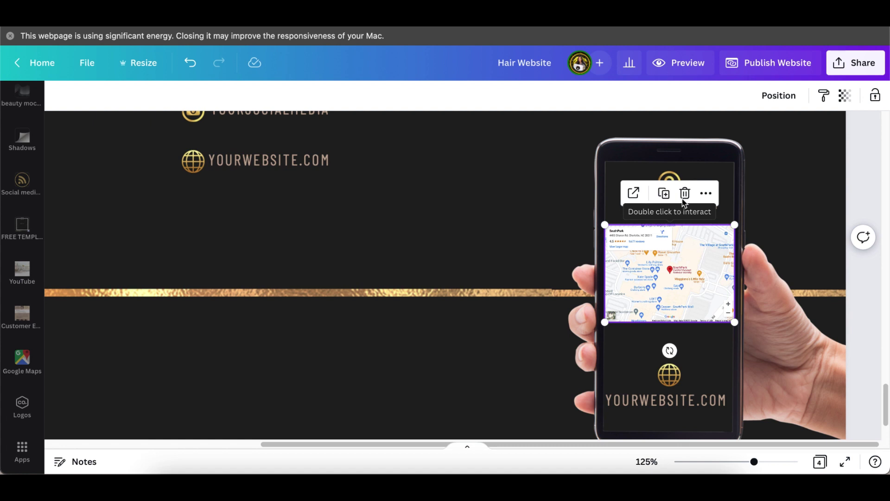
key(Escape)
- Zoom out to view the whole contact page and move the phone mockup left
scroll(534, 394, down, 1)
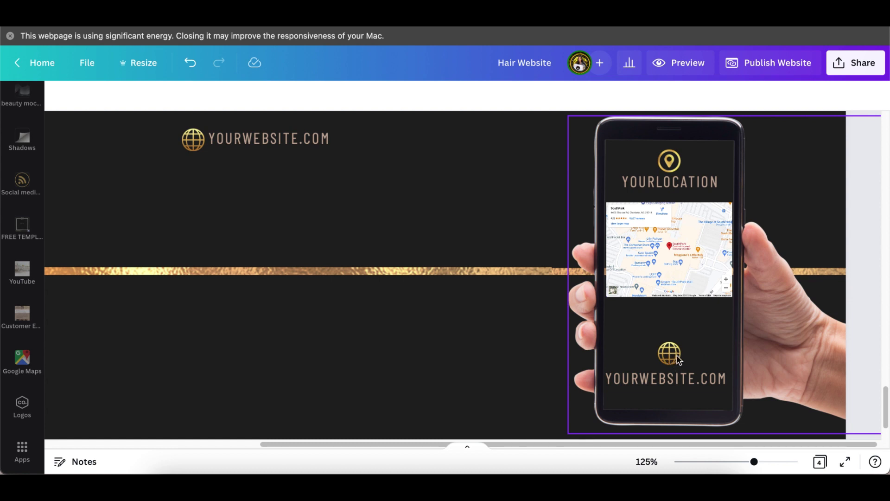
click(652, 385)
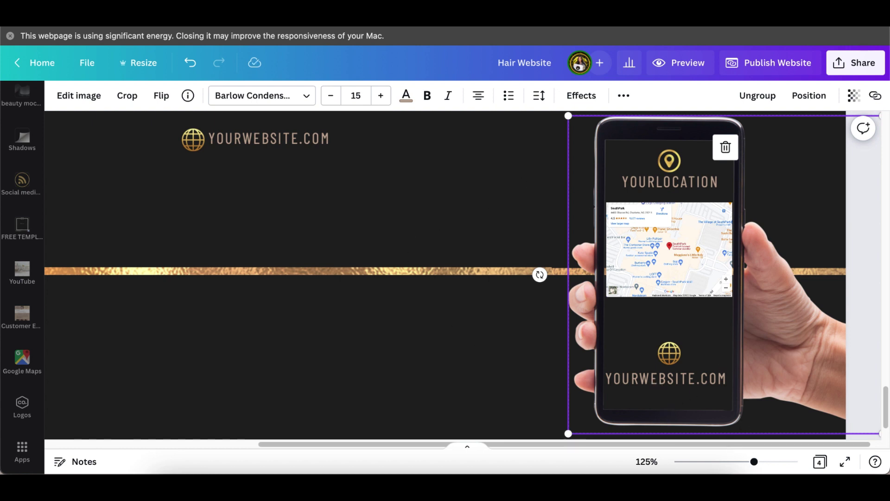
drag(754, 462, 735, 464)
drag(732, 347, 703, 349)
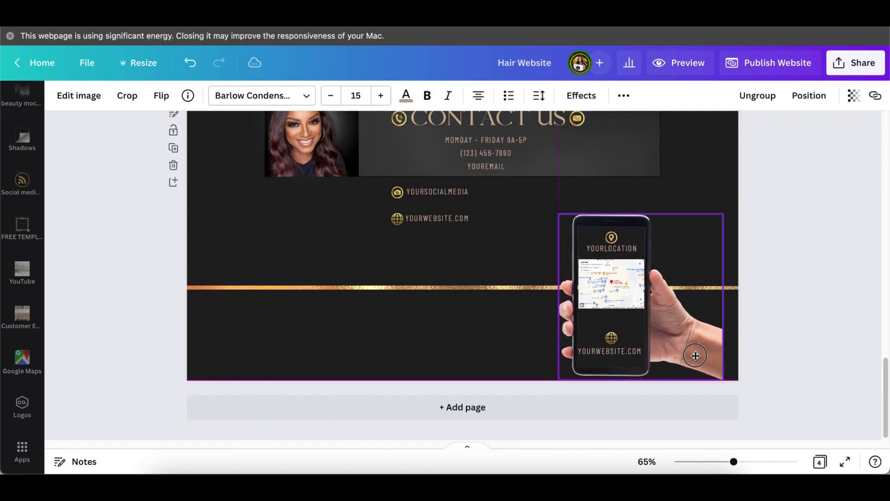
- Undo the phone mockup move, returning it to the bottom-right corner
click(191, 63)
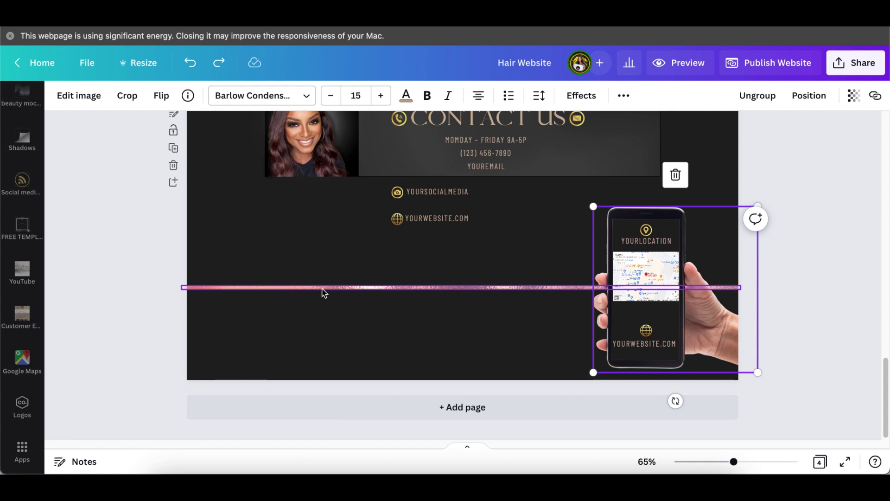
scroll(763, 320, up, 3)
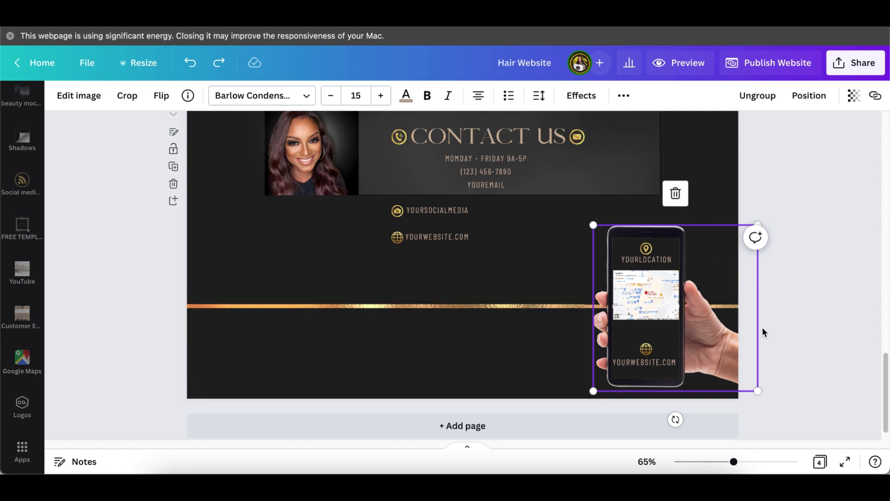
scroll(772, 343, down, 2)
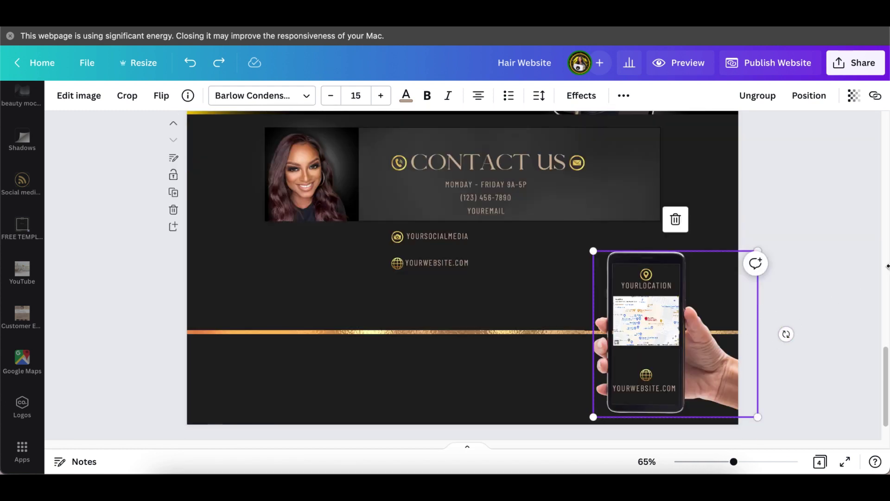
click(856, 271)
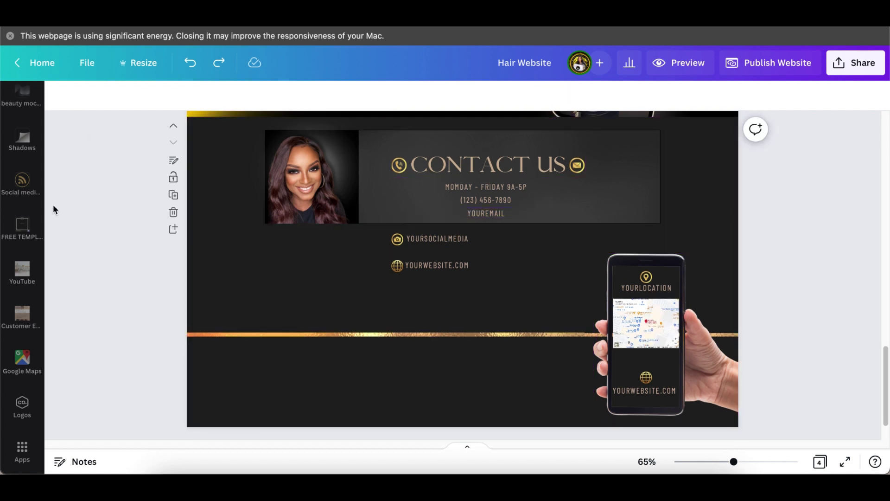
scroll(21, 221, up, 5)
scroll(46, 199, up, 8)
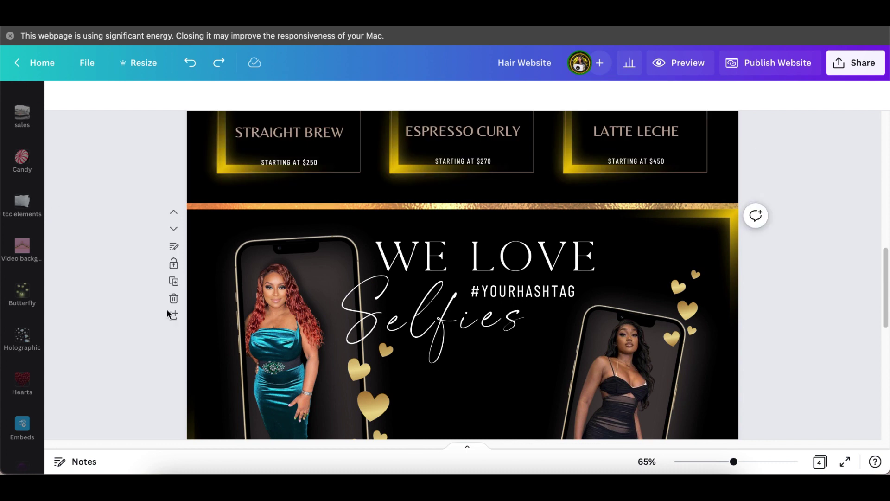
scroll(199, 314, down, 15)
scroll(40, 151, down, 10)
scroll(15, 143, up, 10)
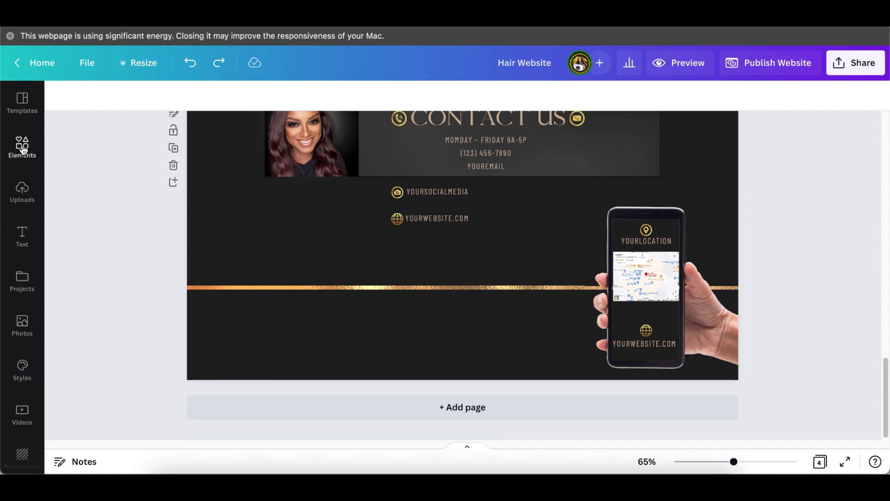
- Add the blurred glow from Recently used over the phone and send it to the back
click(22, 145)
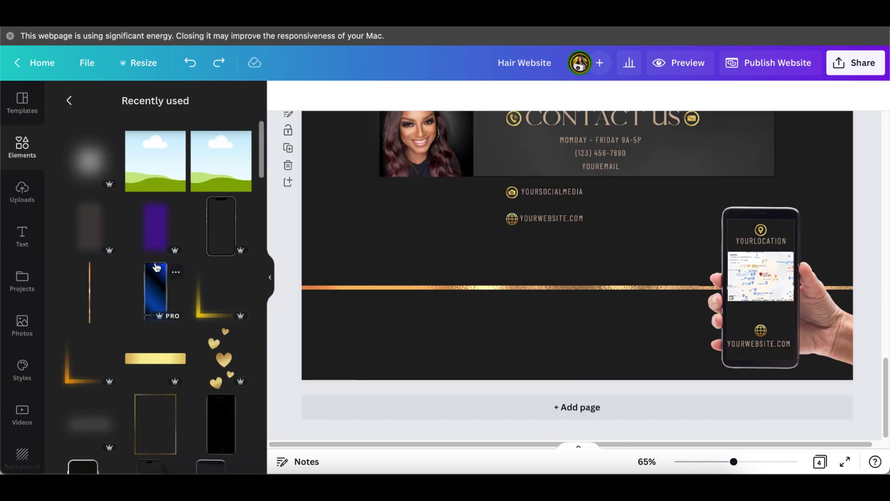
click(97, 171)
drag(583, 233, 750, 270)
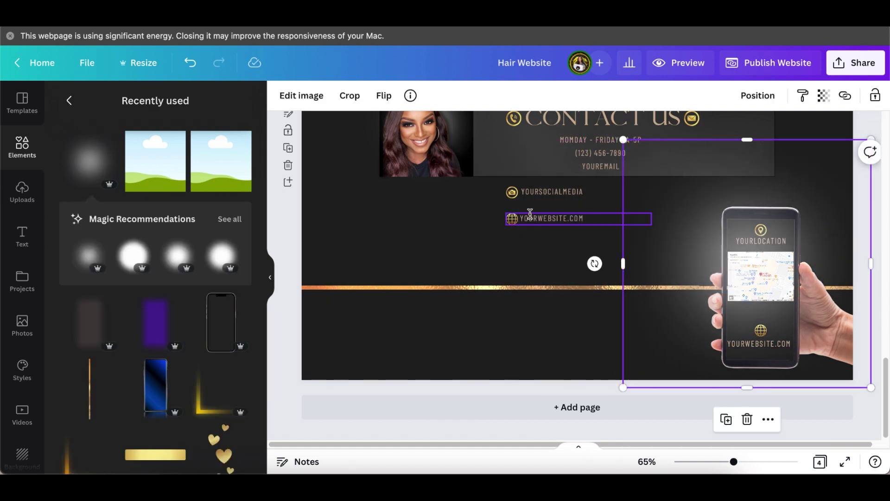
click(752, 98)
click(722, 159)
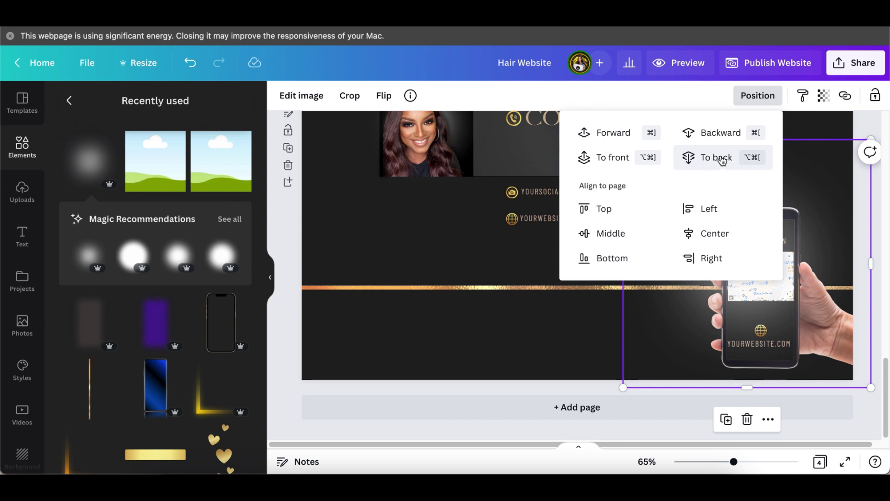
click(540, 335)
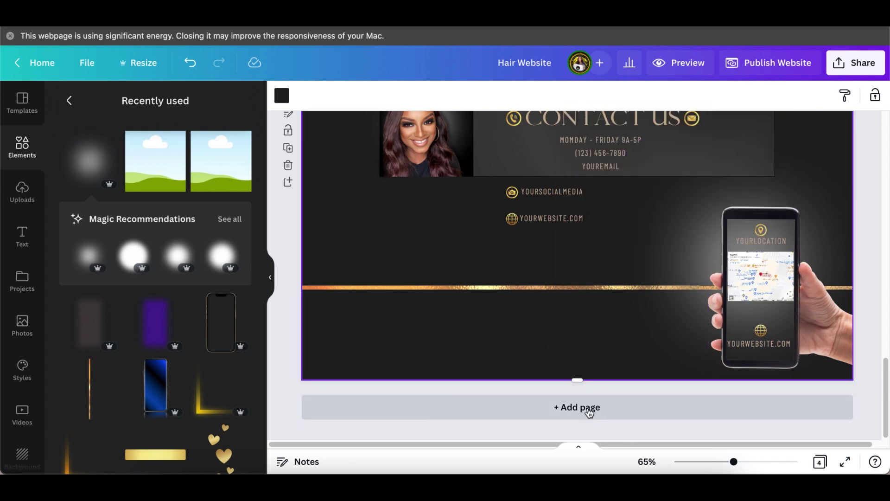
- Zoom out, centre the glow behind the phone, and dismiss the browser energy warning
drag(733, 462, 726, 462)
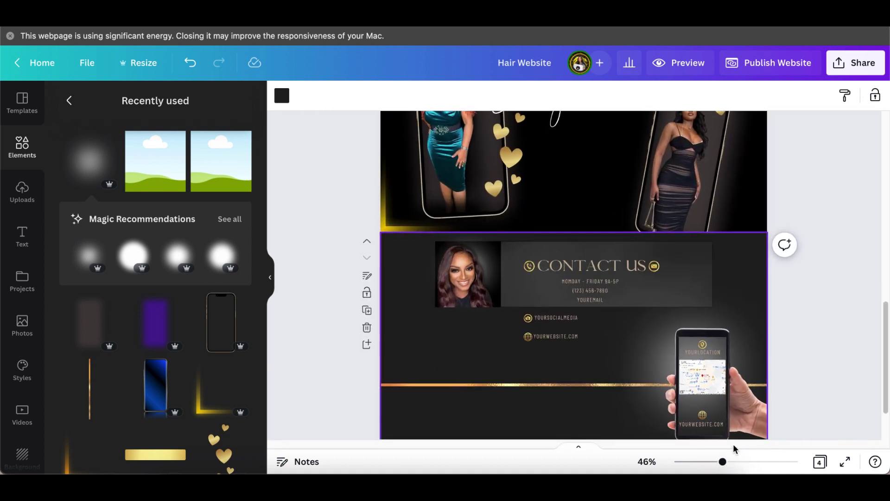
scroll(830, 377, down, 1)
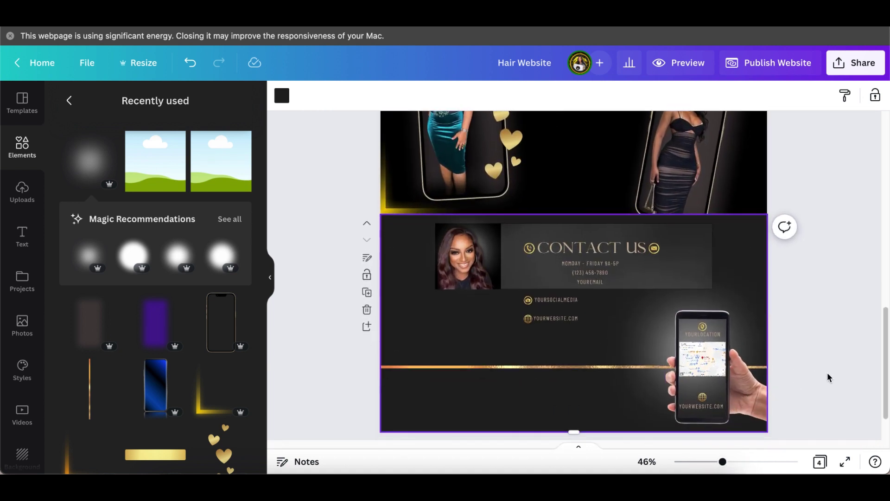
drag(747, 300, 756, 302)
click(828, 255)
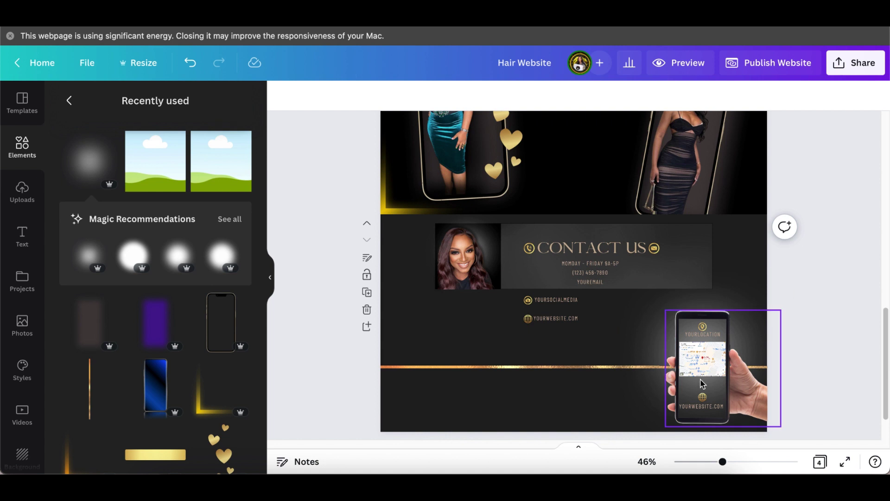
scroll(831, 336, down, 2)
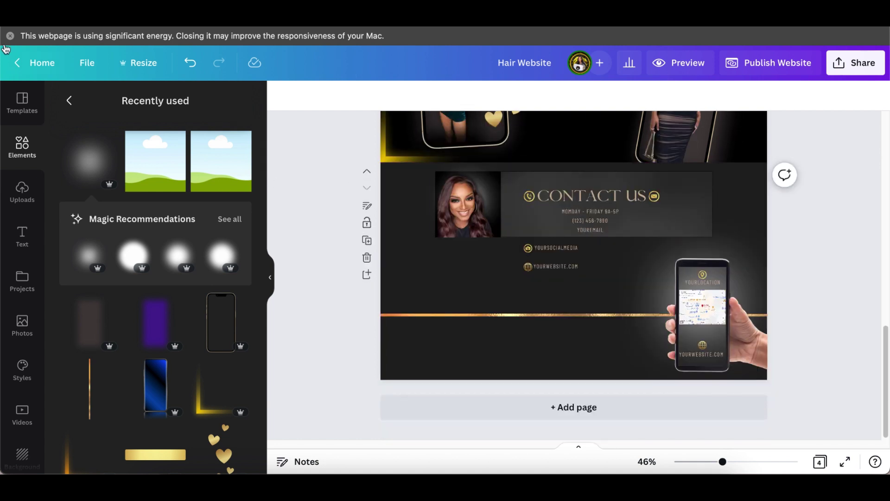
scroll(668, 185, up, 5)
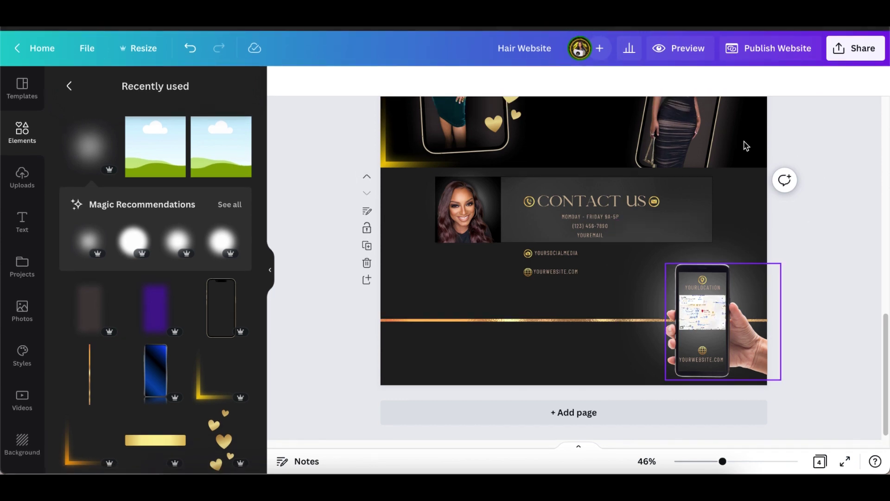
scroll(670, 186, up, 5)
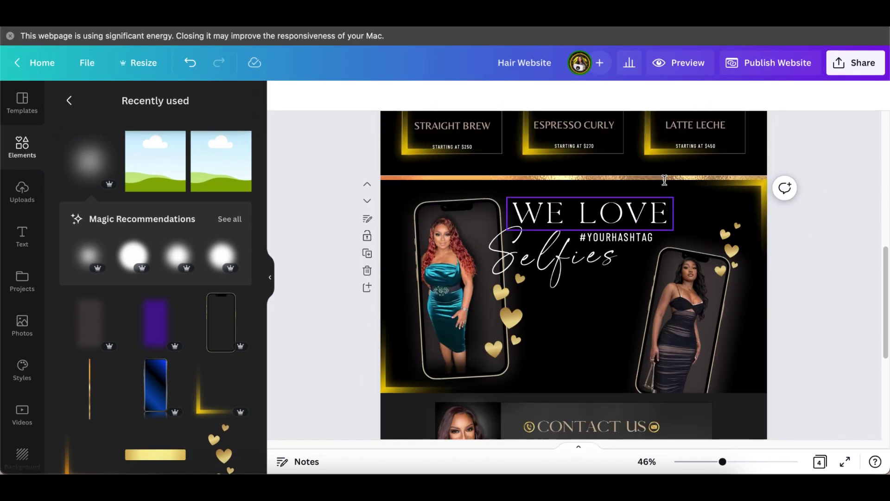
click(10, 36)
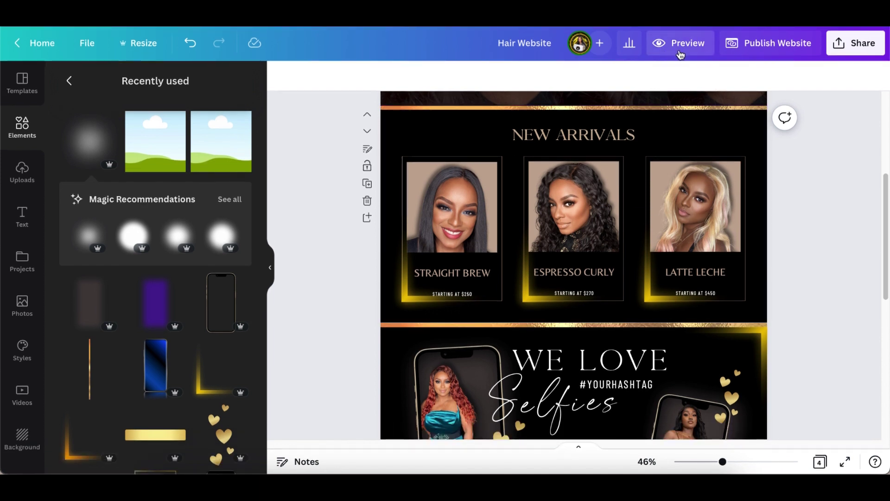
click(686, 46)
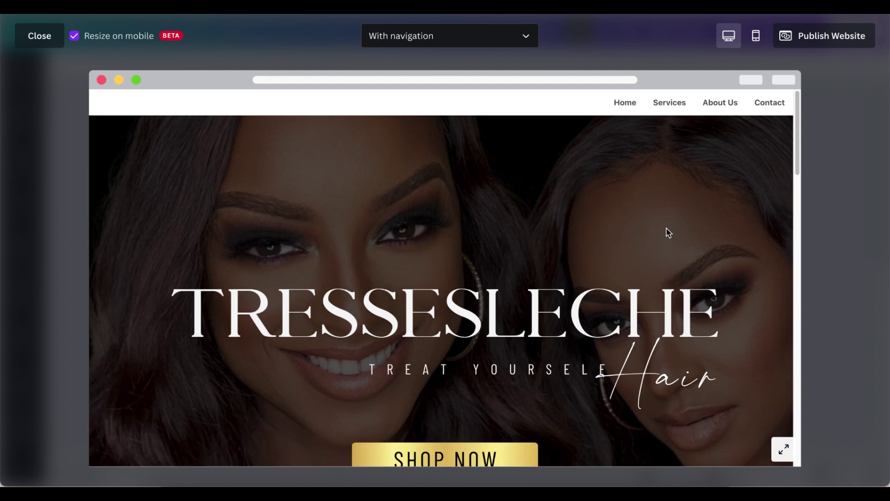
scroll(667, 231, down, 3)
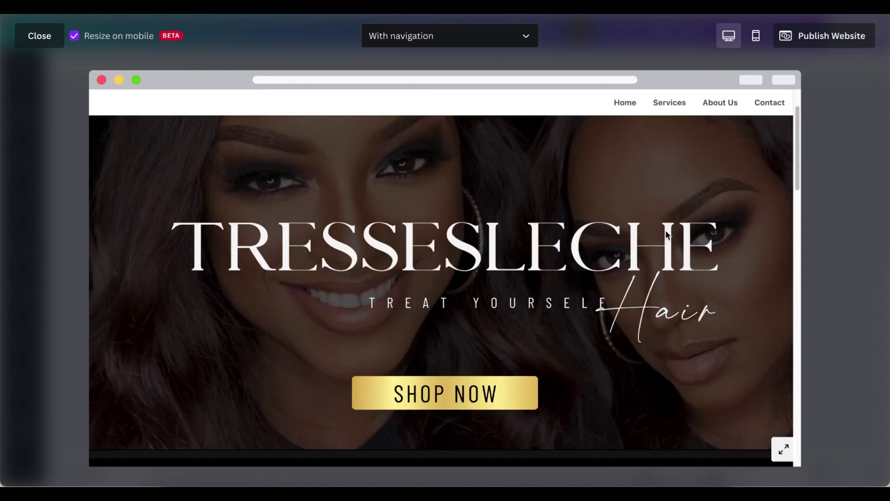
scroll(666, 231, down, 2)
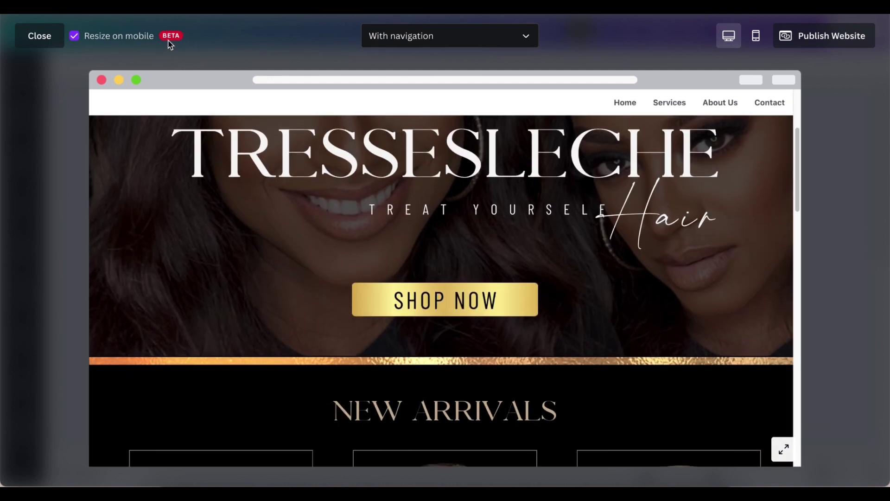
scroll(636, 269, down, 2)
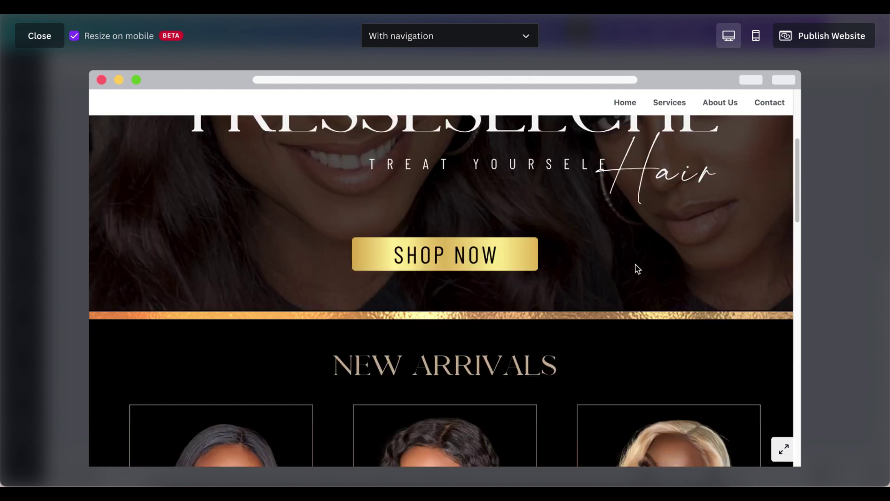
scroll(638, 268, down, 5)
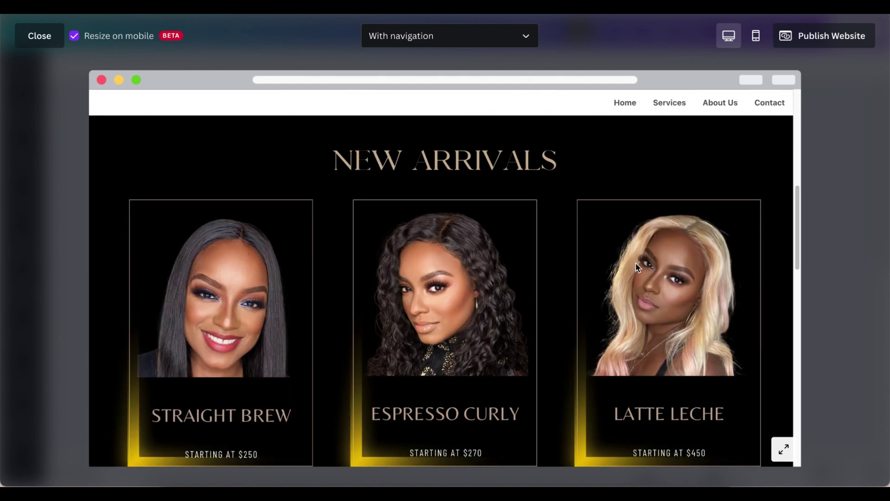
scroll(637, 268, down, 2)
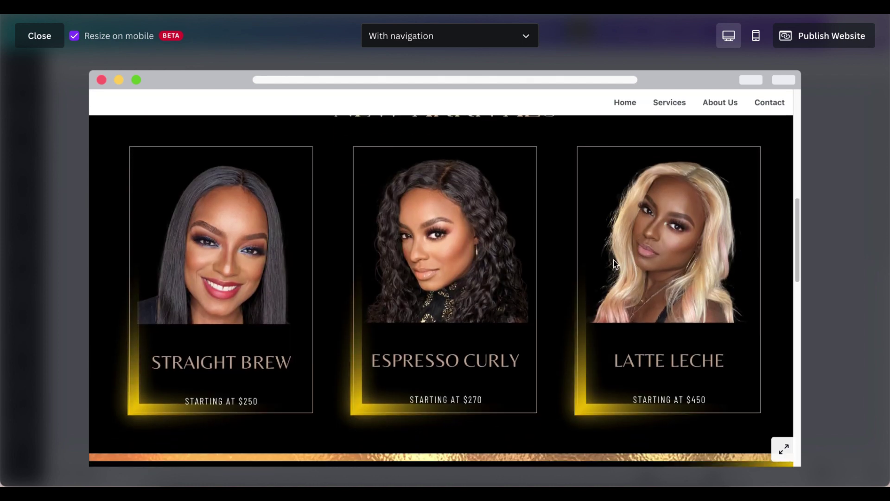
scroll(618, 265, down, 1)
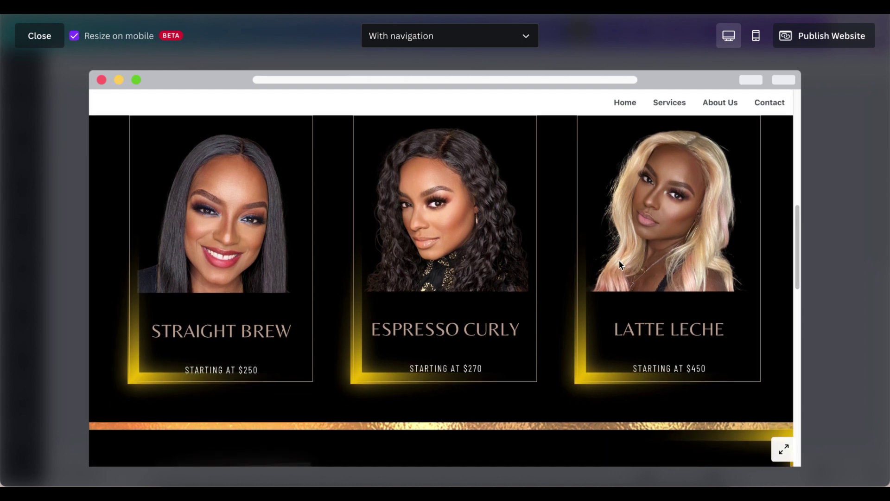
scroll(619, 262, down, 1)
scroll(620, 262, down, 1)
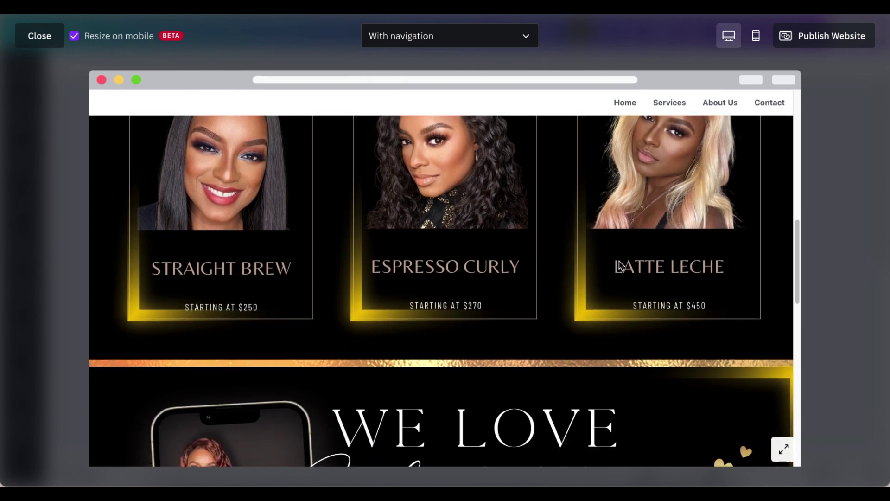
scroll(620, 263, down, 1)
scroll(621, 264, down, 3)
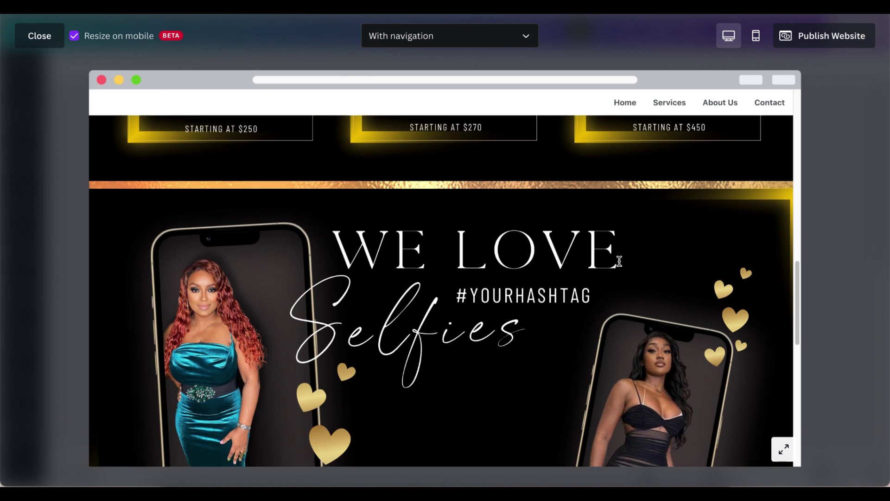
scroll(620, 261, down, 2)
scroll(620, 261, down, 2)
scroll(621, 264, down, 2)
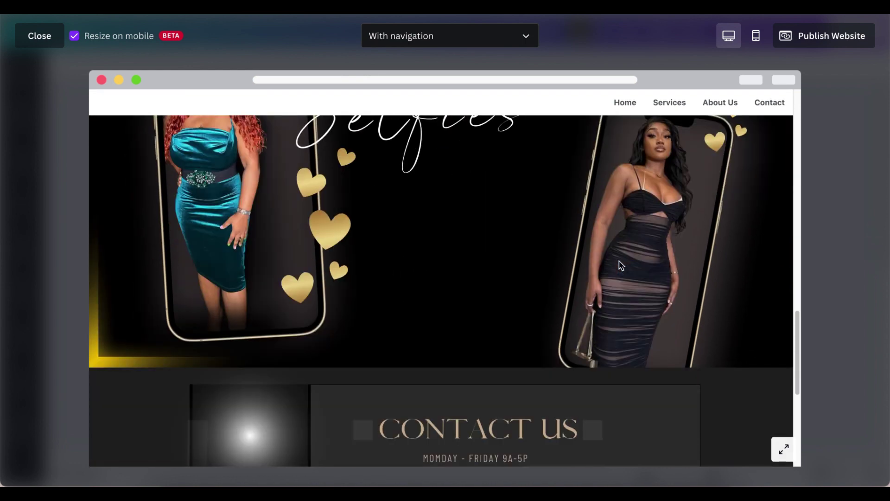
scroll(622, 265, down, 3)
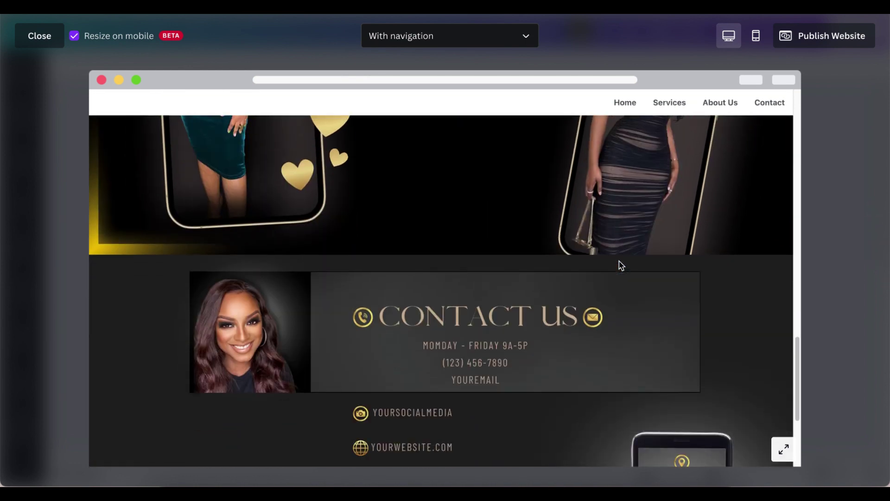
scroll(621, 265, down, 2)
scroll(622, 265, down, 2)
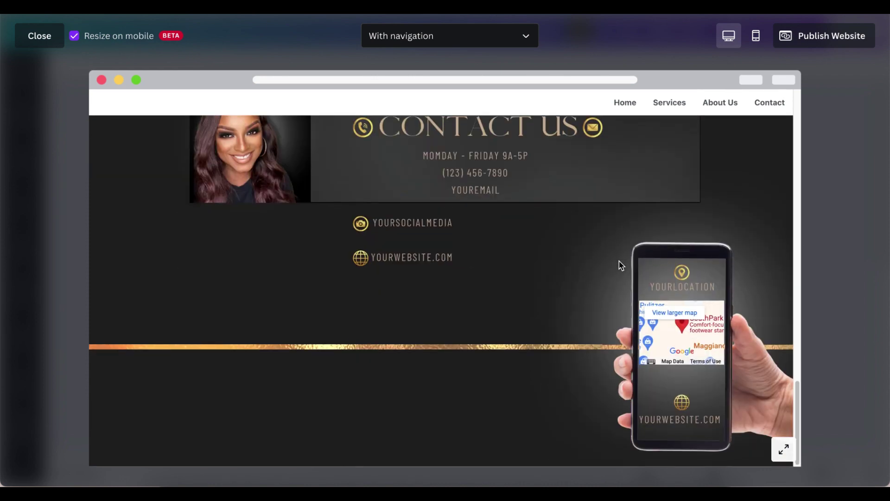
scroll(622, 265, up, 8)
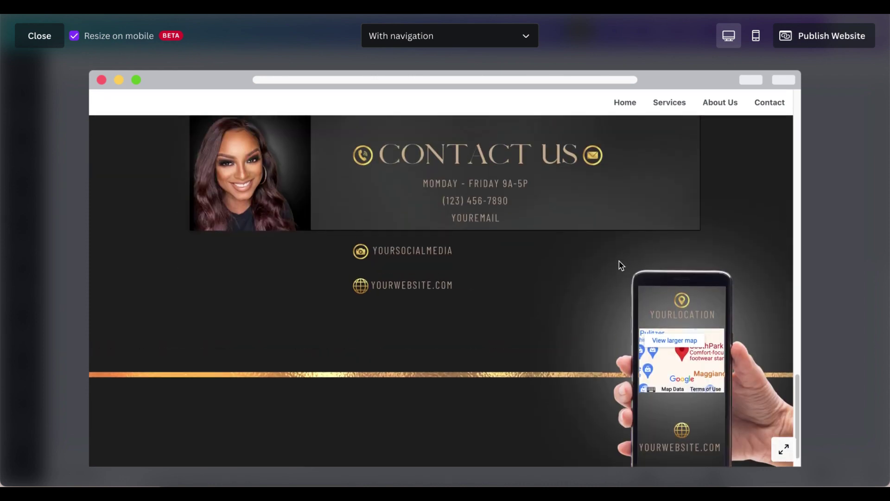
scroll(622, 265, up, 5)
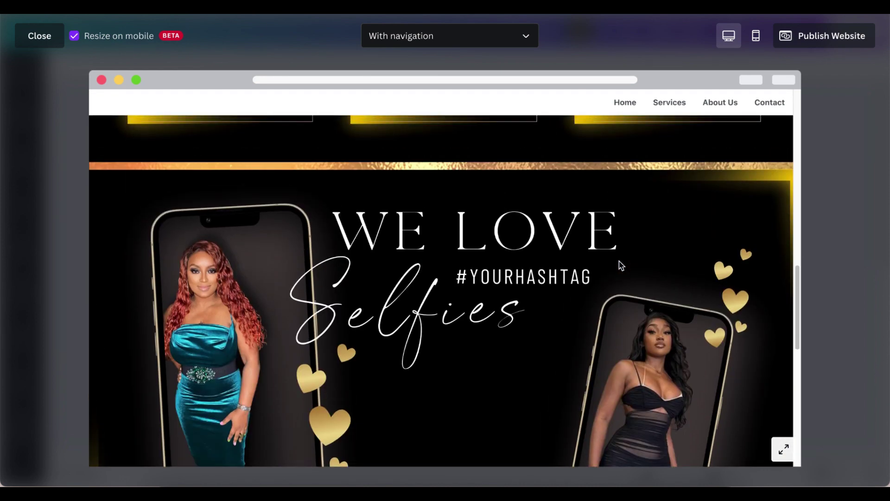
scroll(622, 266, up, 10)
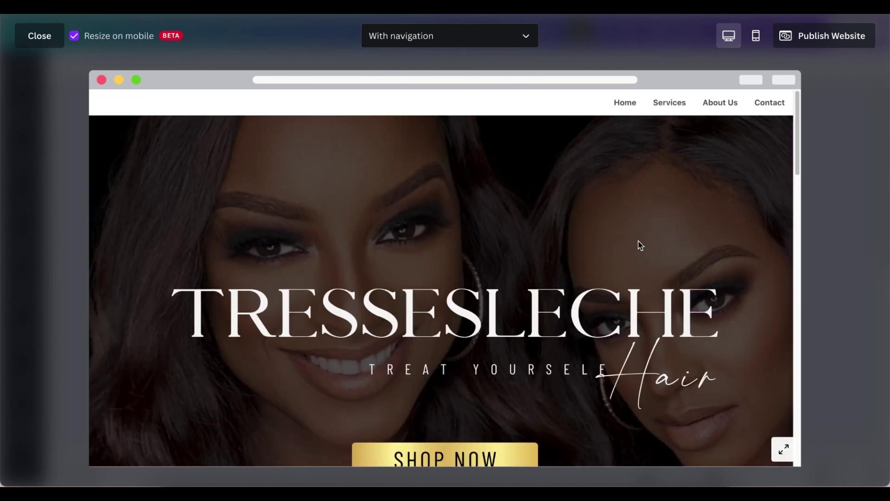
click(758, 41)
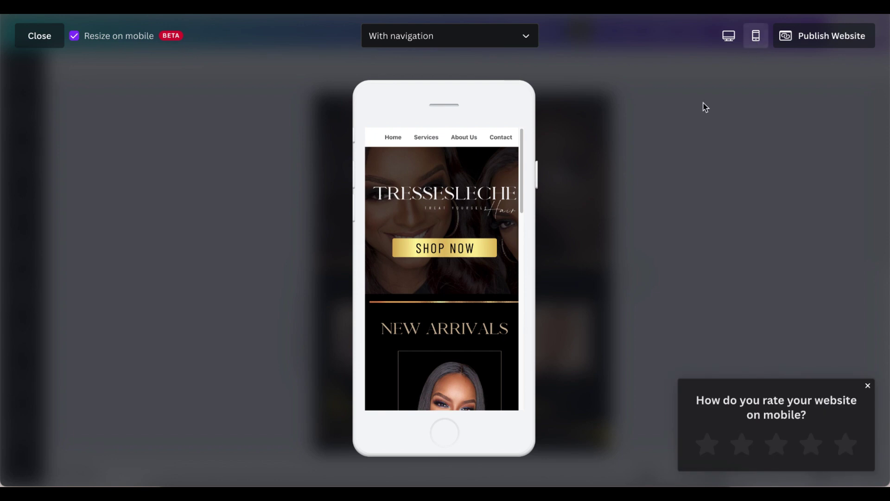
scroll(481, 251, down, 4)
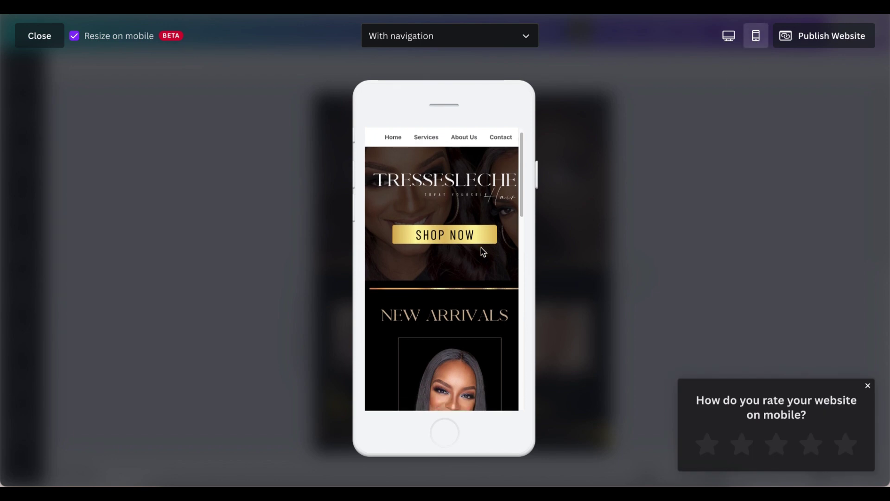
scroll(481, 250, down, 4)
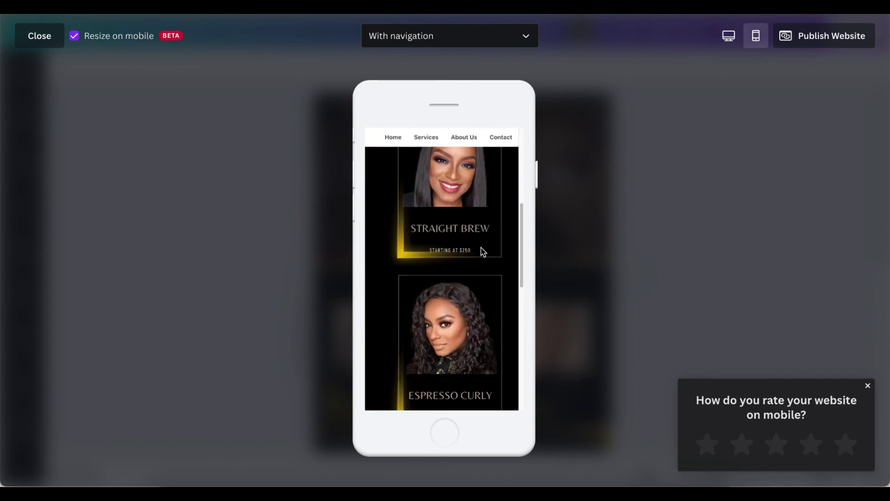
scroll(481, 250, down, 5)
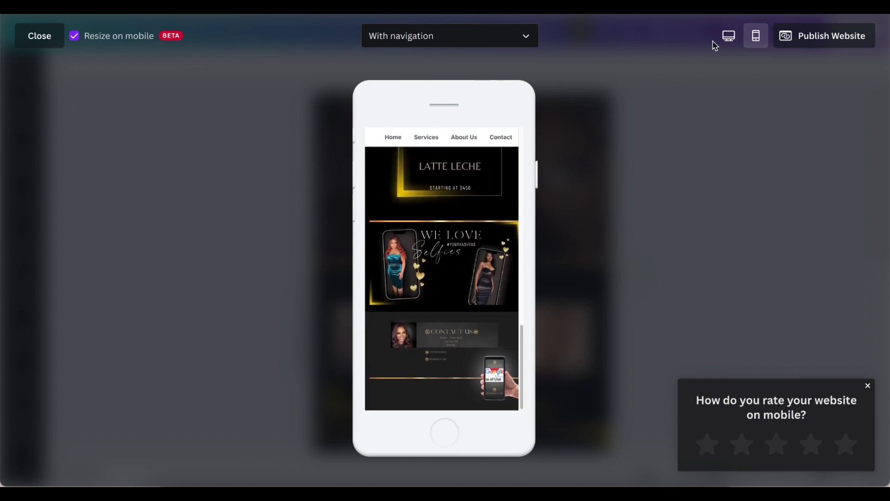
click(727, 36)
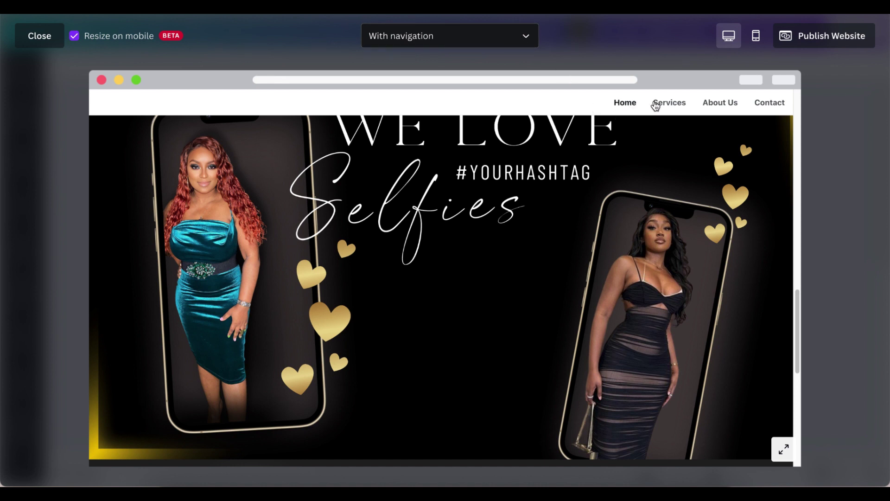
- Preview the site Without navigation, switch back to With navigation, and close the preview
click(527, 42)
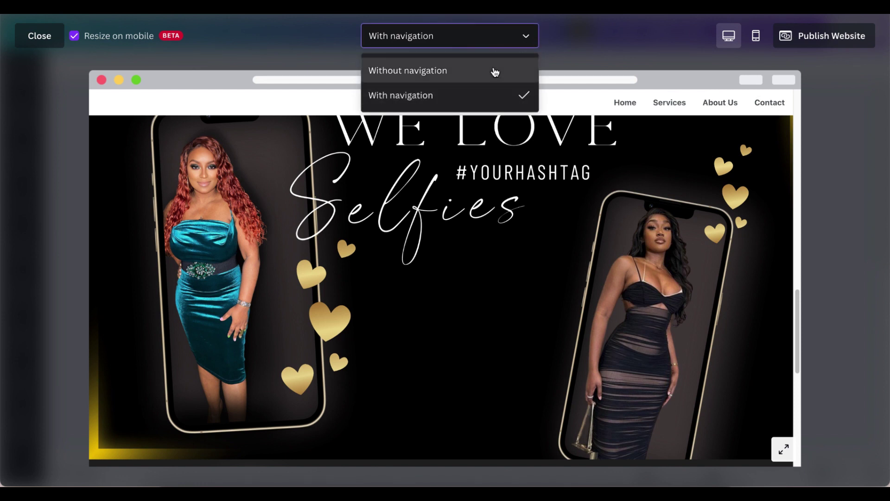
click(495, 72)
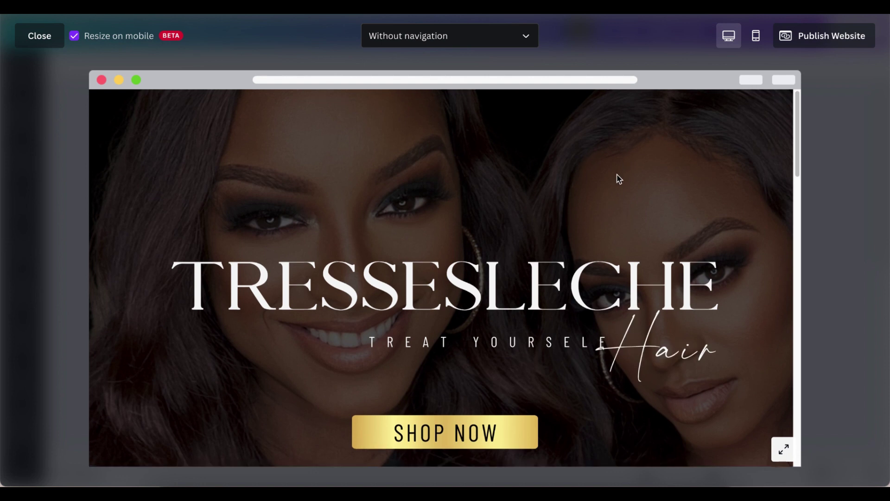
scroll(617, 180, down, 10)
scroll(611, 193, down, 10)
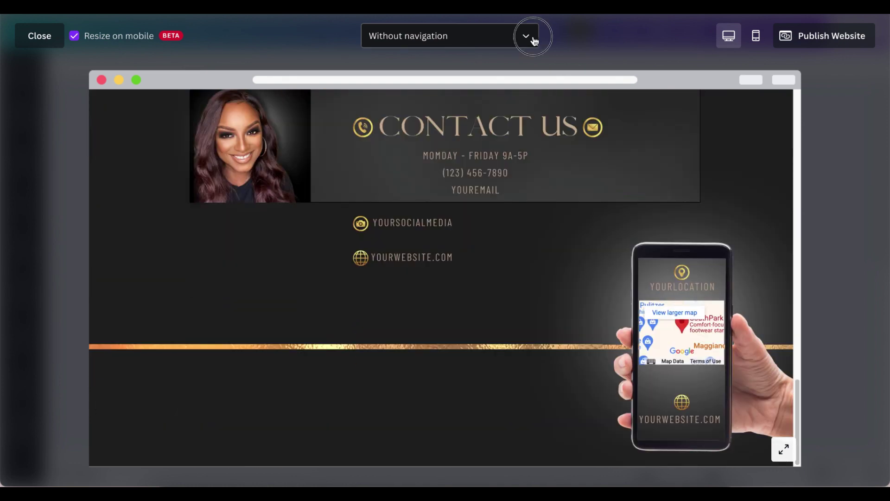
click(532, 36)
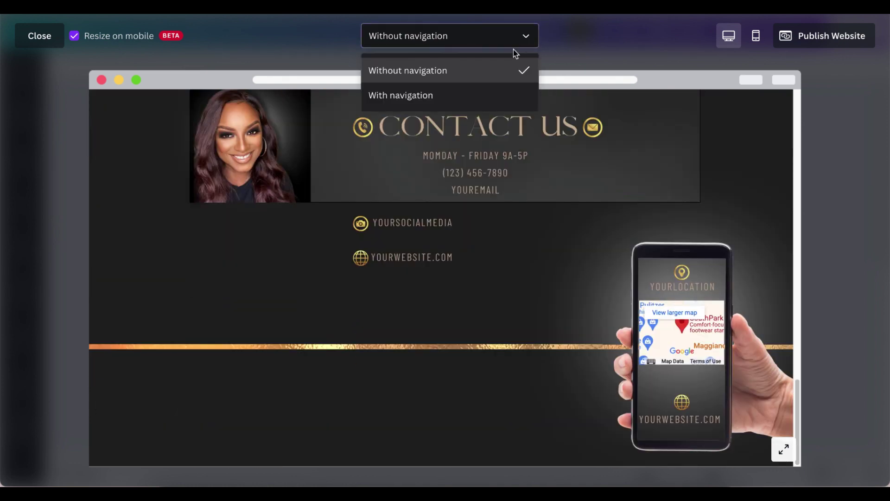
click(470, 97)
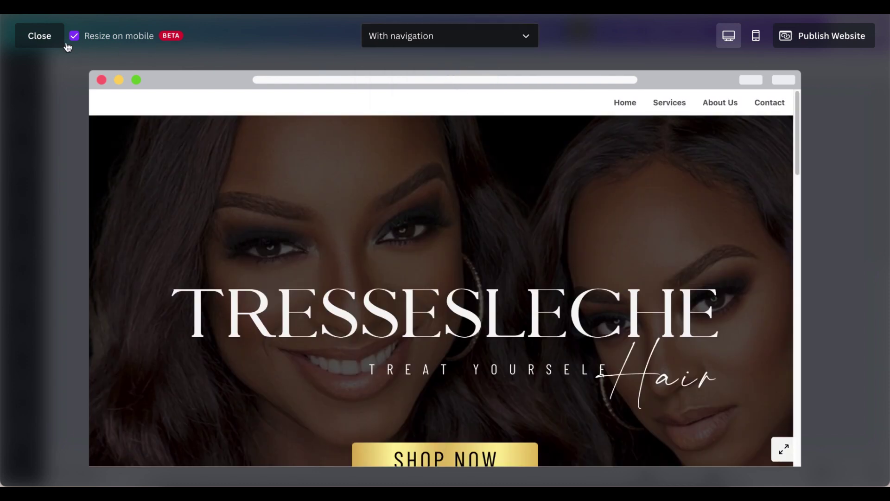
click(46, 37)
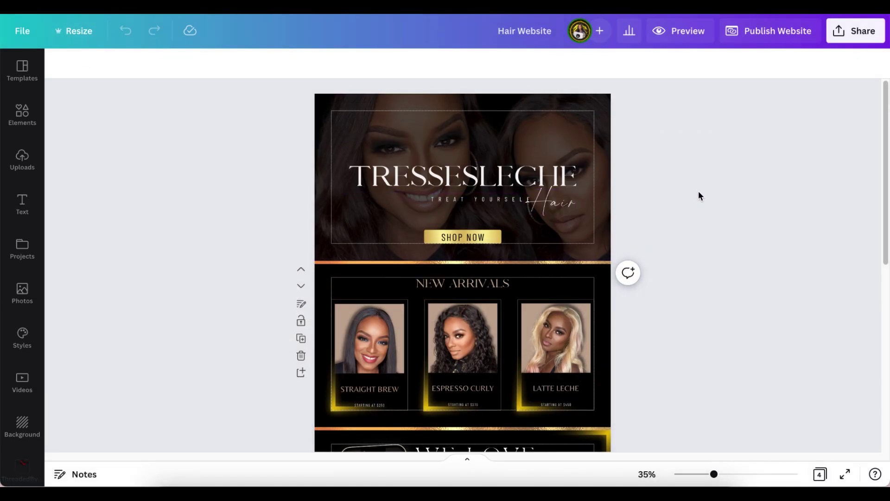
- Select the hero banner on page 1 and open the Home page notes for writing
scroll(699, 192, down, 4)
scroll(696, 195, down, 4)
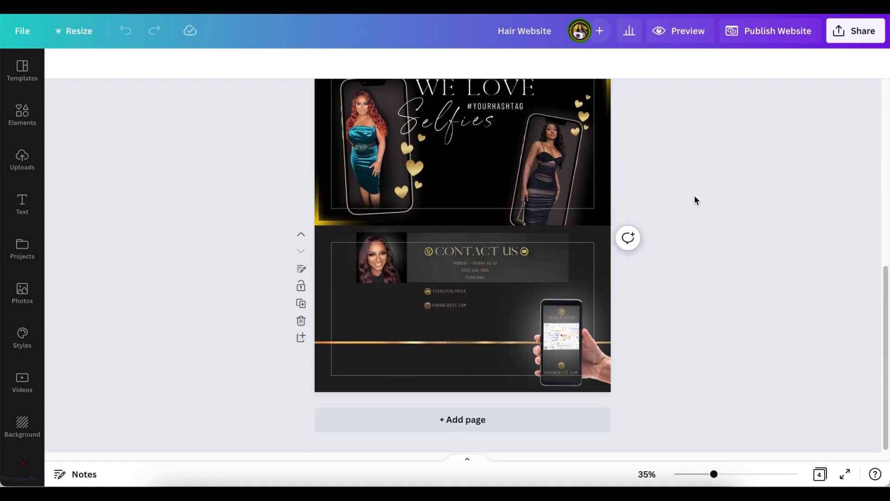
scroll(693, 199, up, 2)
scroll(693, 199, up, 5)
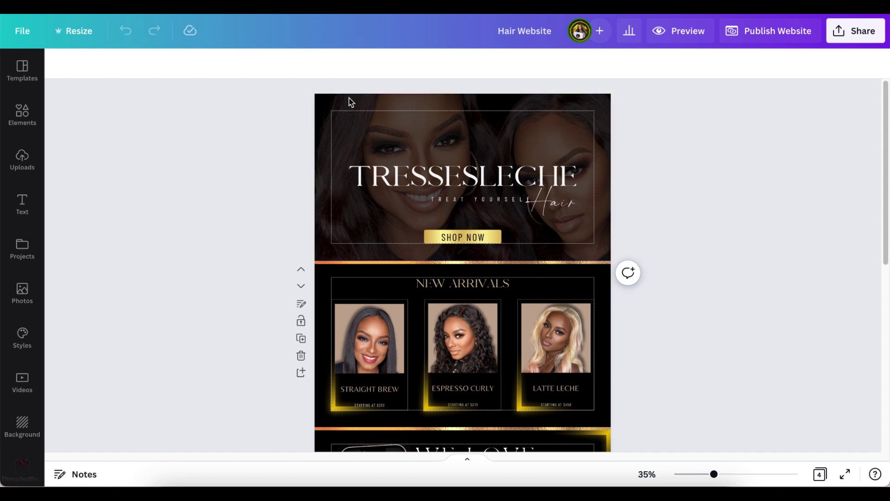
click(318, 200)
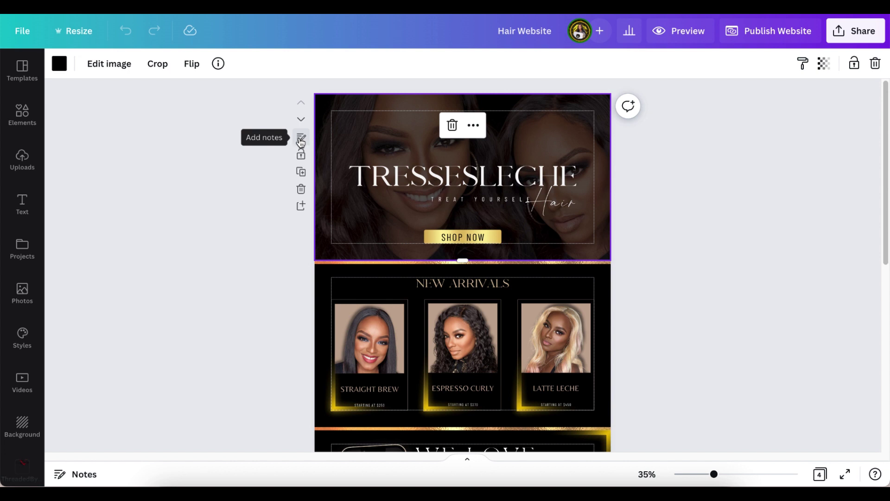
click(301, 139)
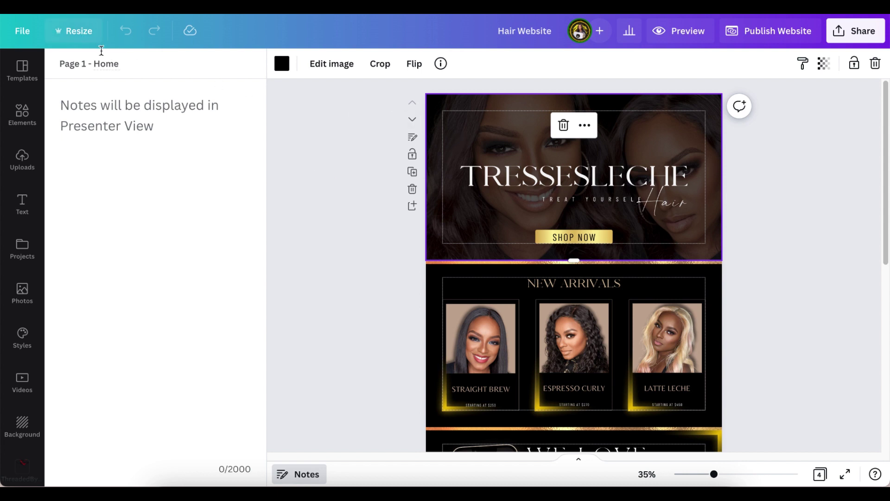
scroll(375, 176, down, 5)
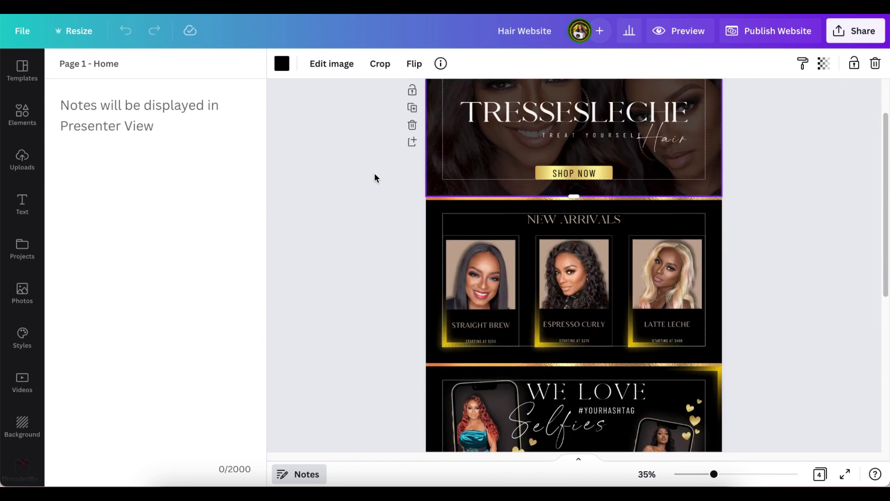
scroll(375, 179, up, 1)
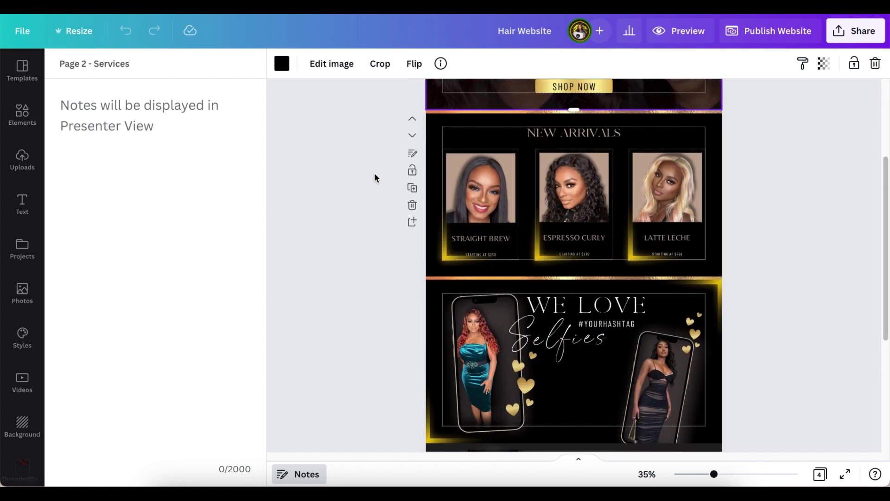
click(414, 159)
- Retitle page 2 from 'Page 2 - Services' to 'New Arrivals'
click(138, 67)
key(BackSpace)
key(BackSpace)
key(BackSpace)
text(New Arrivals)
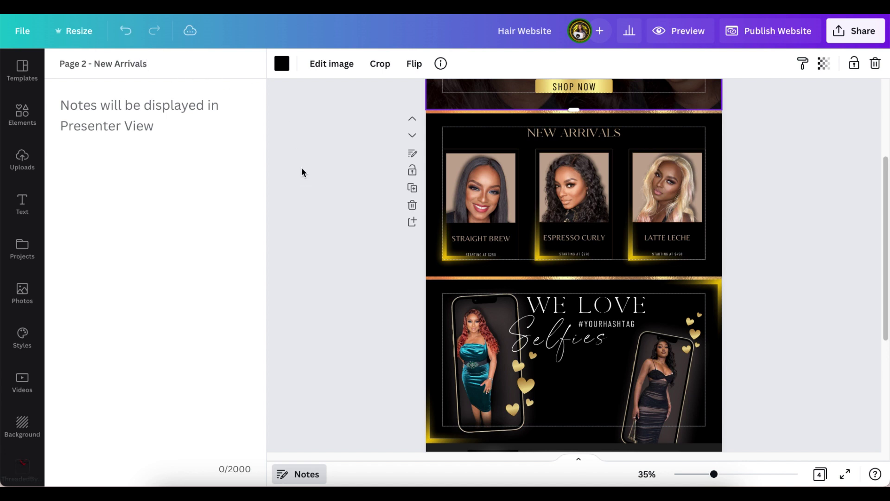
click(301, 167)
scroll(329, 232, down, 3)
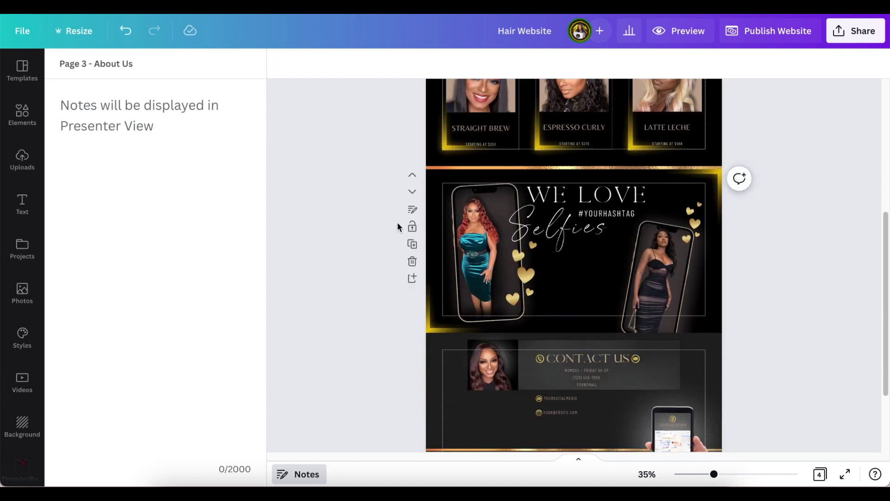
- Retitle page 3 from 'About Us' to 'Selfie', correcting a typo
click(415, 215)
click(132, 64)
key(BackSpace)
key(BackSpace)
key(BackSpace)
key(BackSpace)
key(BackSpace)
key(BackSpace)
key(BackSpace)
key(BackSpace)
text(Seldi)
key(BackSpace)
key(BackSpace)
text(fie)
scroll(341, 220, down, 3)
click(405, 270)
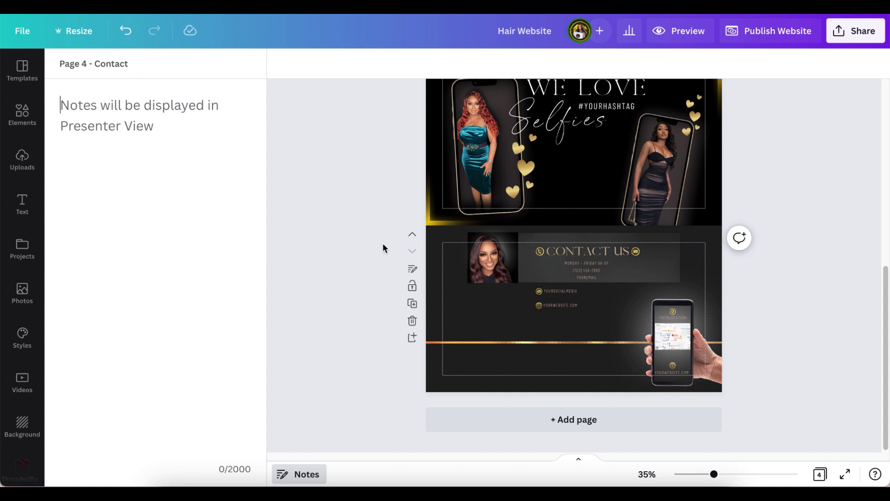
scroll(408, 284, up, 10)
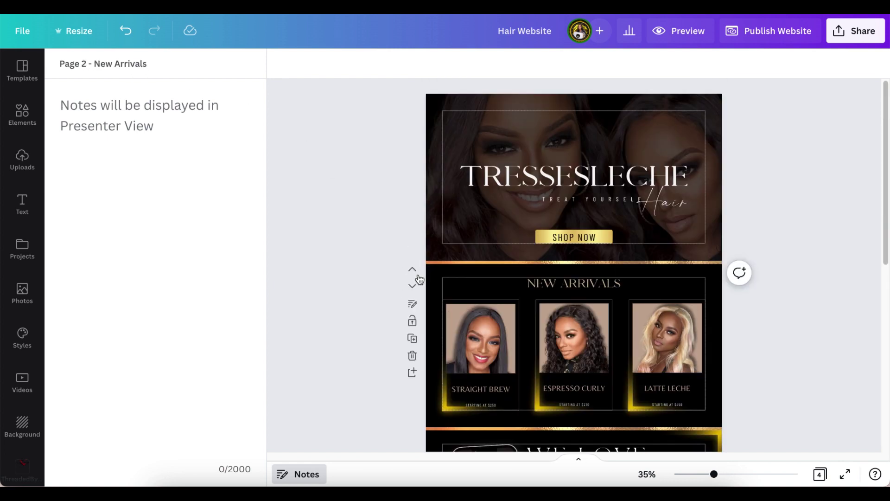
click(685, 35)
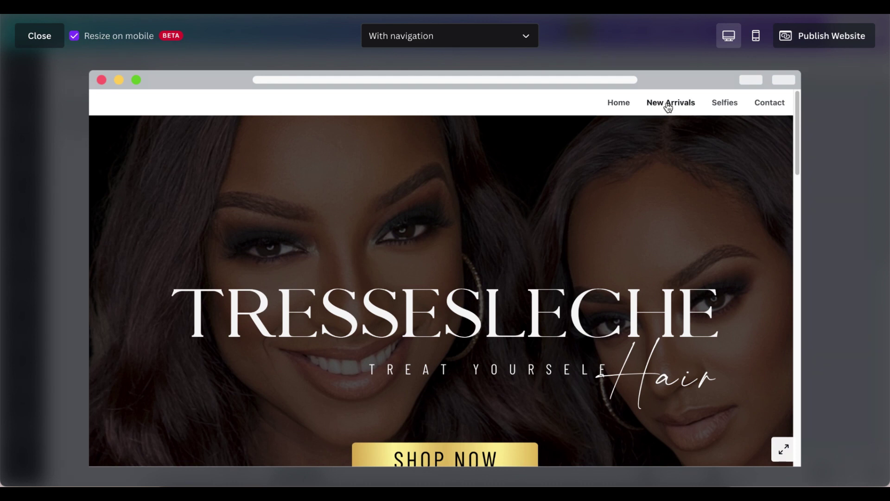
click(729, 106)
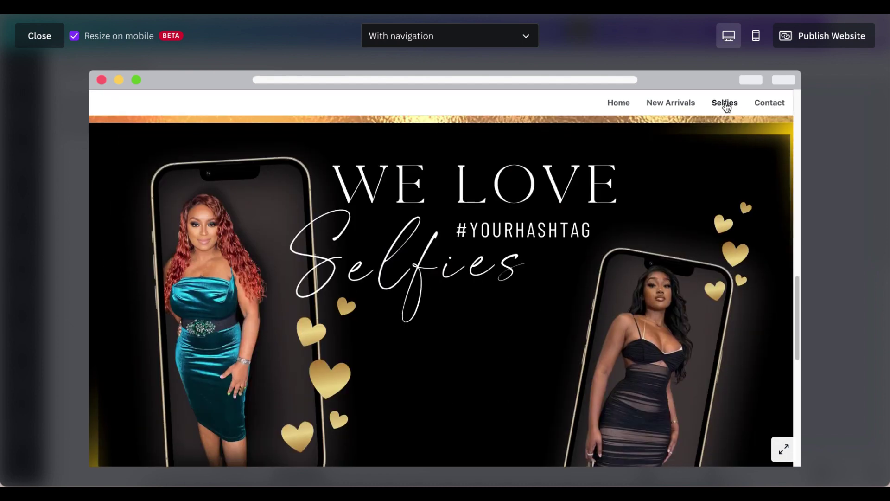
click(674, 109)
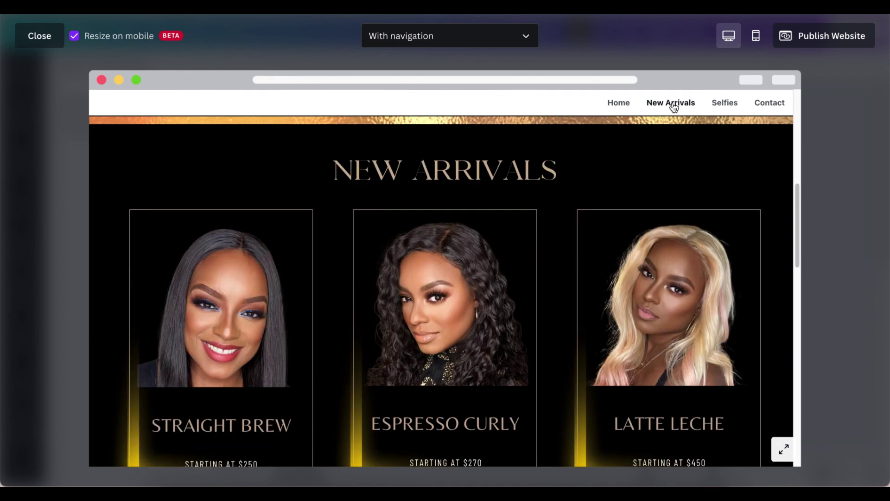
click(760, 105)
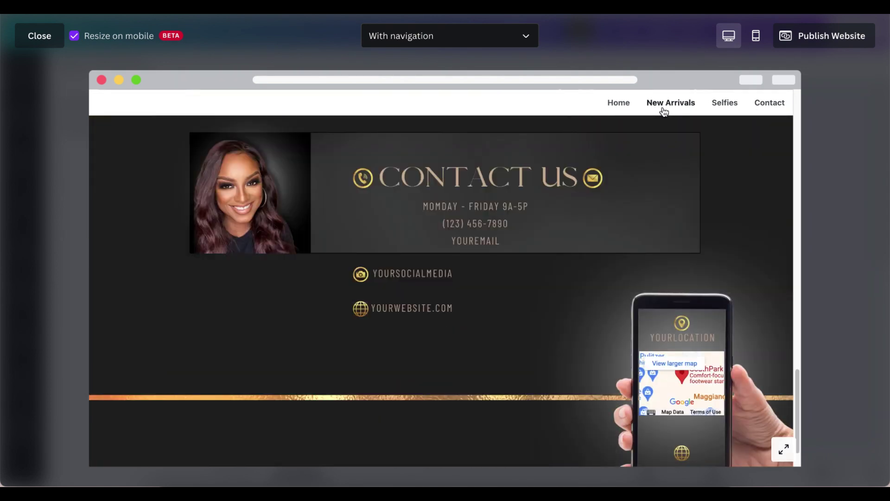
click(627, 106)
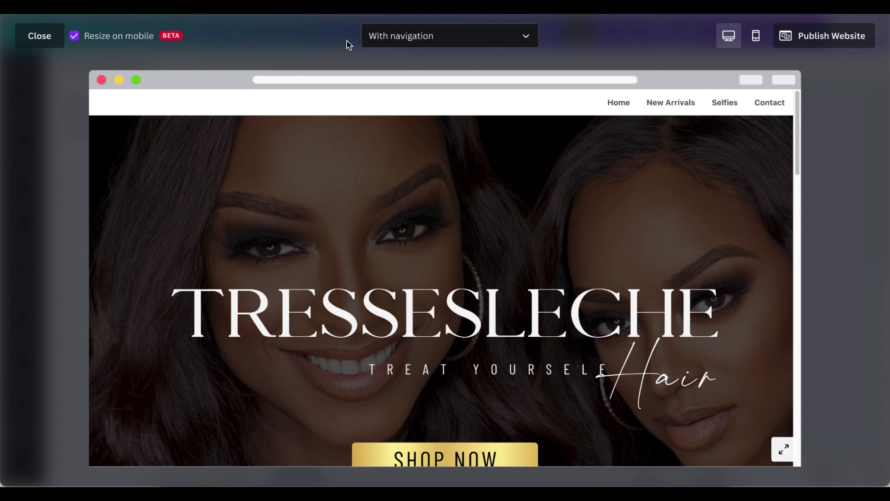
click(48, 36)
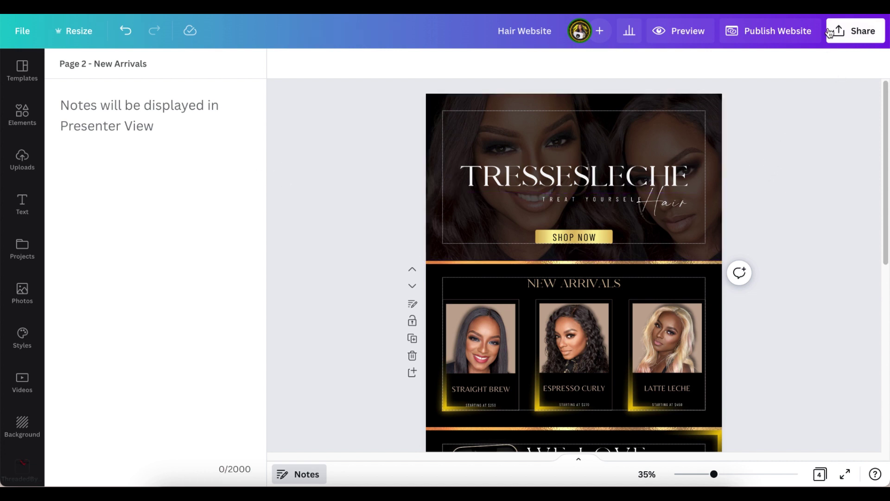
- Start publishing with navigation kept on and the free Canva domain selected, then continue to review
click(781, 41)
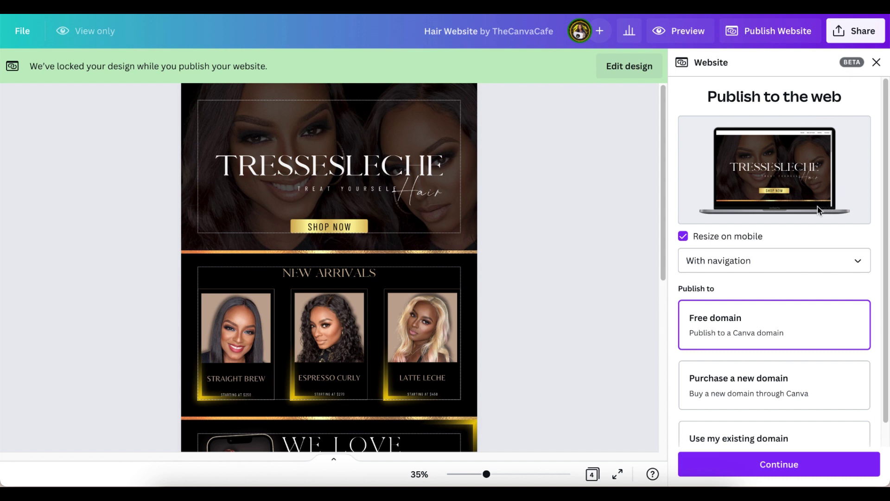
mouse_move(685, 239)
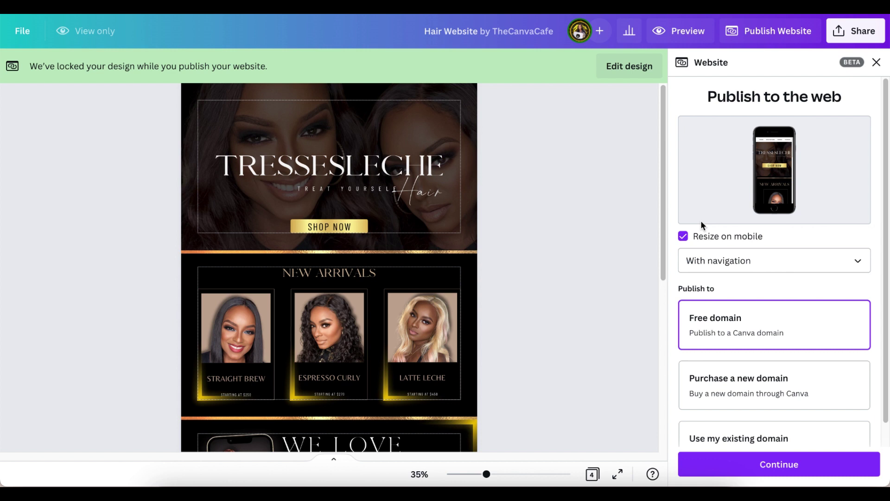
scroll(795, 244, down, 1)
click(862, 242)
click(863, 242)
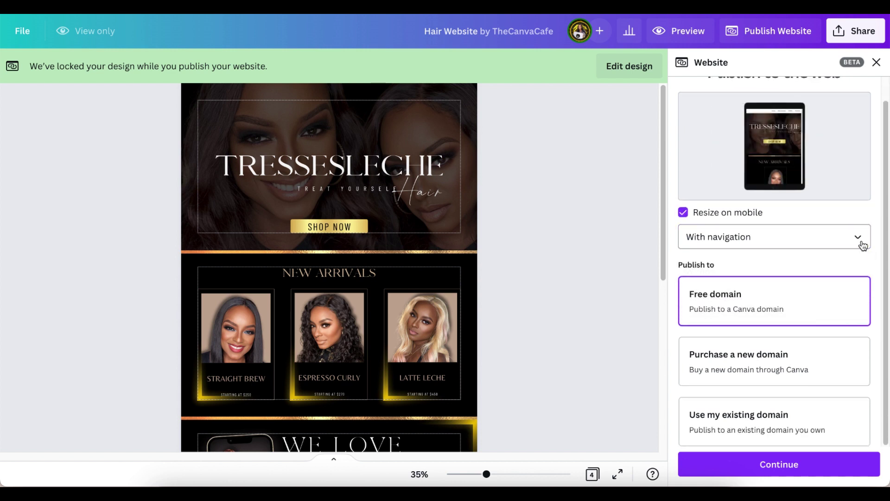
scroll(595, 300, down, 2)
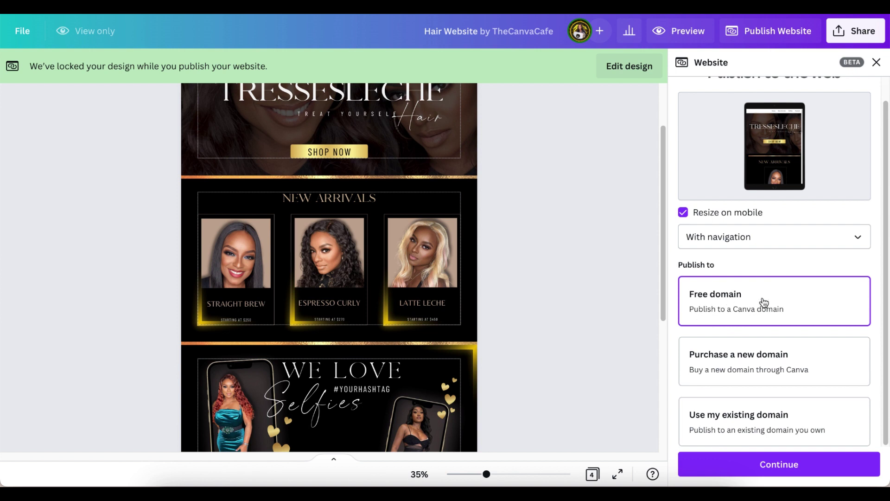
scroll(737, 320, up, 1)
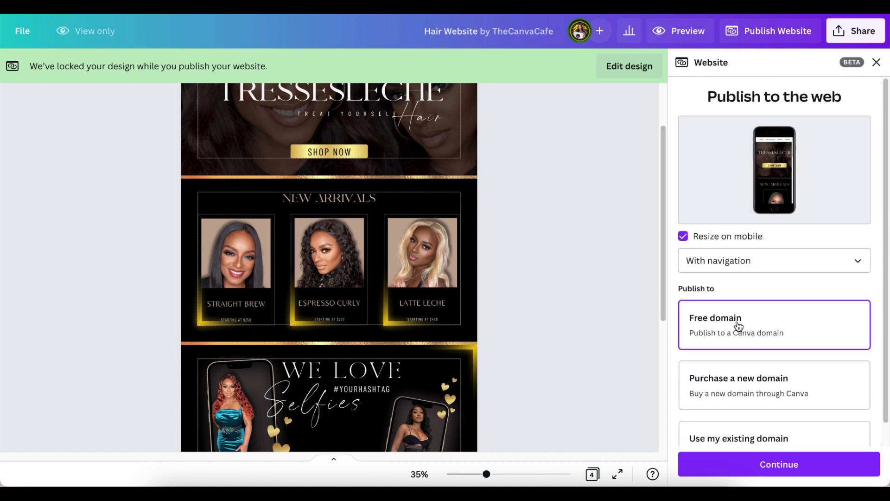
scroll(739, 326, down, 1)
click(773, 467)
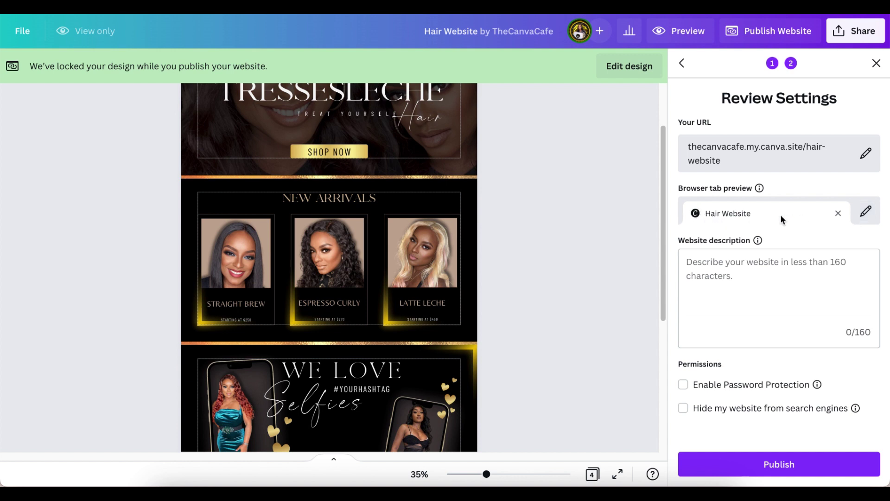
- Make the 'Hair Website' browser tab title editable
click(864, 215)
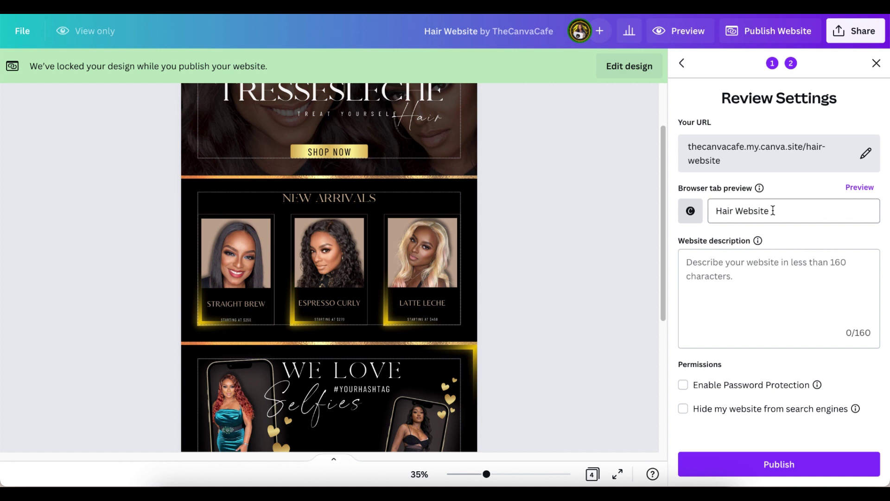
- Confirm 'Hair Website' as the browser tab title by returning to the tab preview
click(859, 190)
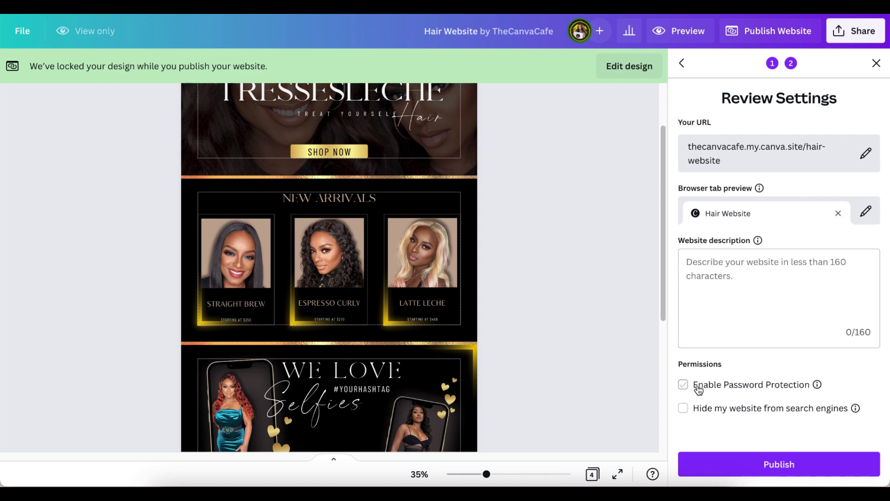
- Publish the Hair Website to its free Canva domain
click(757, 463)
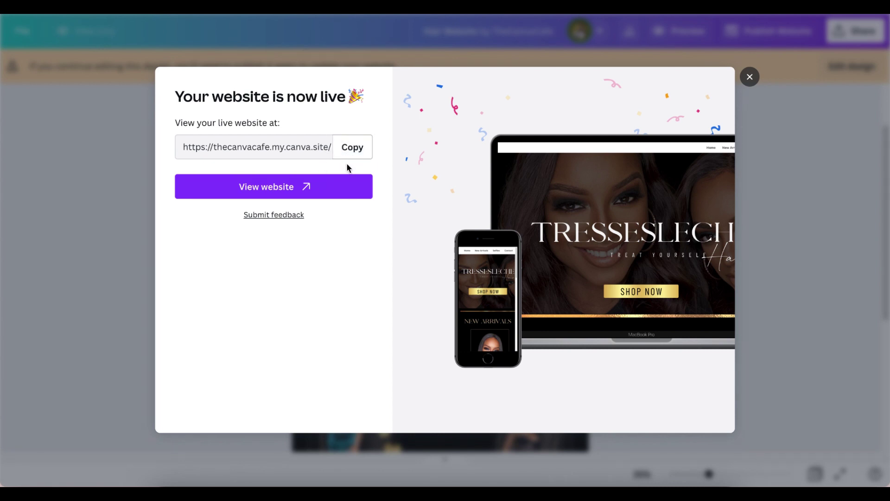
- Open the live published Hair Website and scroll through its sections
click(328, 190)
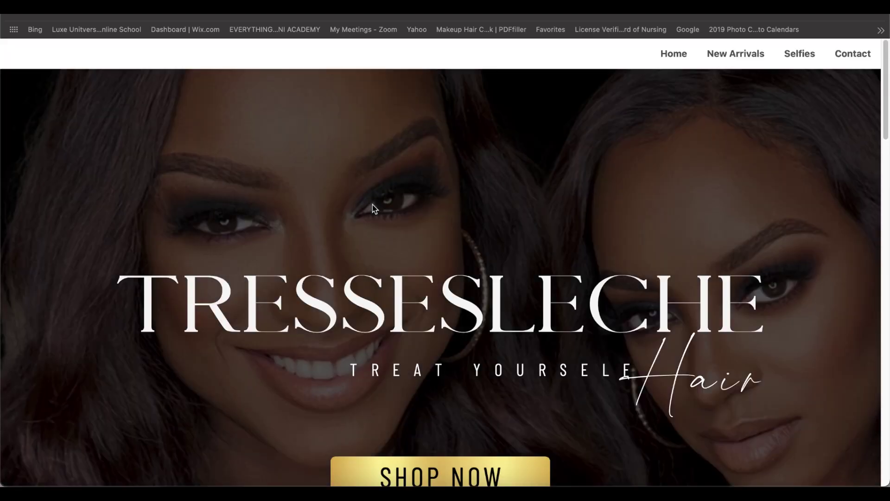
scroll(521, 306, down, 4)
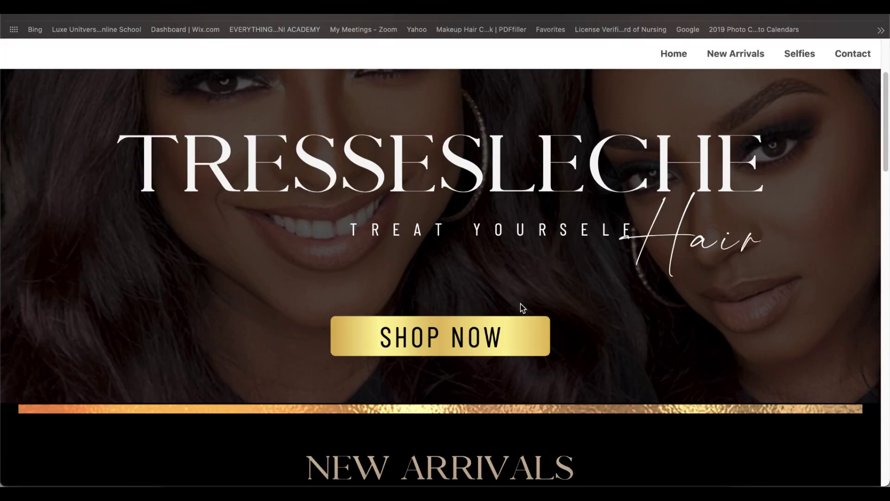
scroll(521, 304, down, 6)
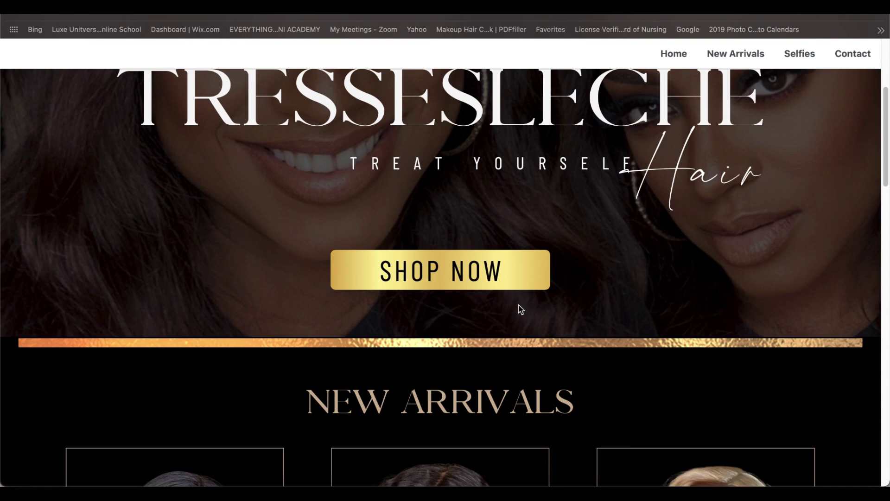
scroll(519, 306, down, 10)
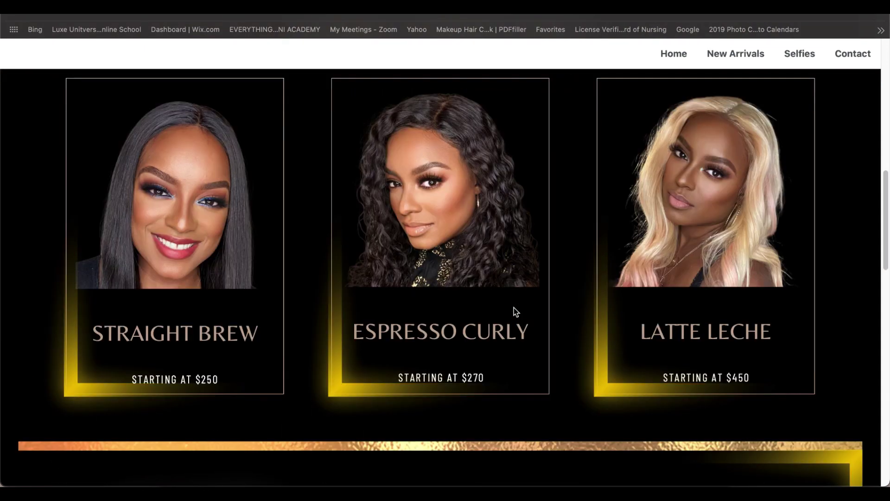
scroll(514, 308, down, 10)
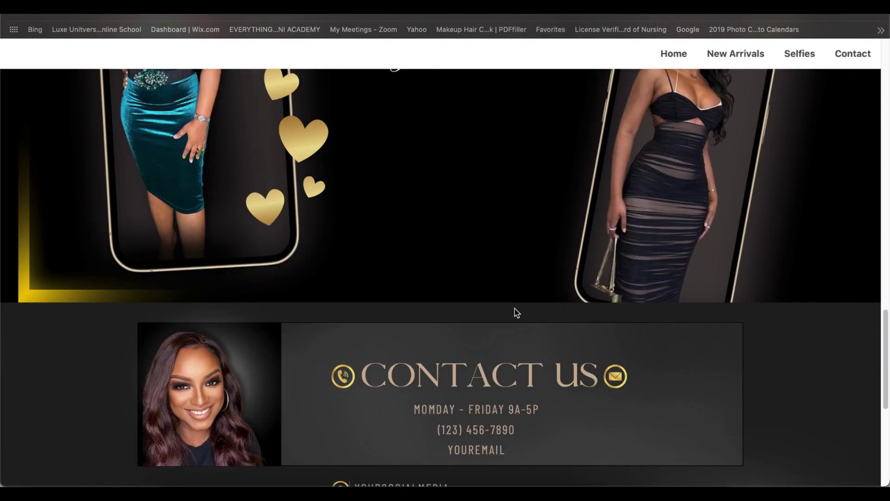
scroll(515, 310, down, 4)
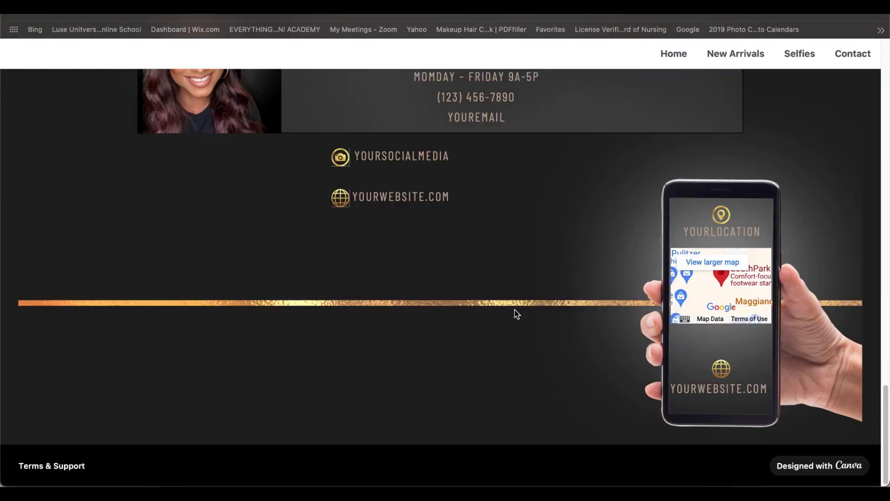
scroll(516, 312, up, 20)
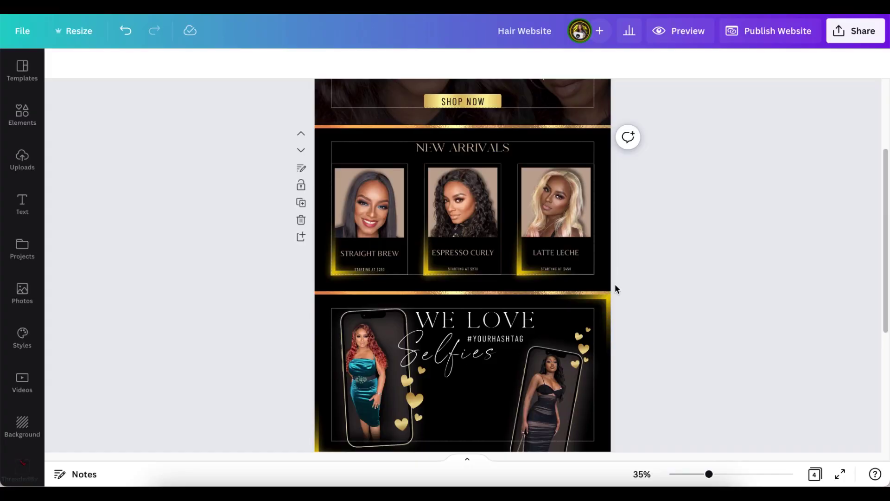
scroll(615, 284, up, 3)
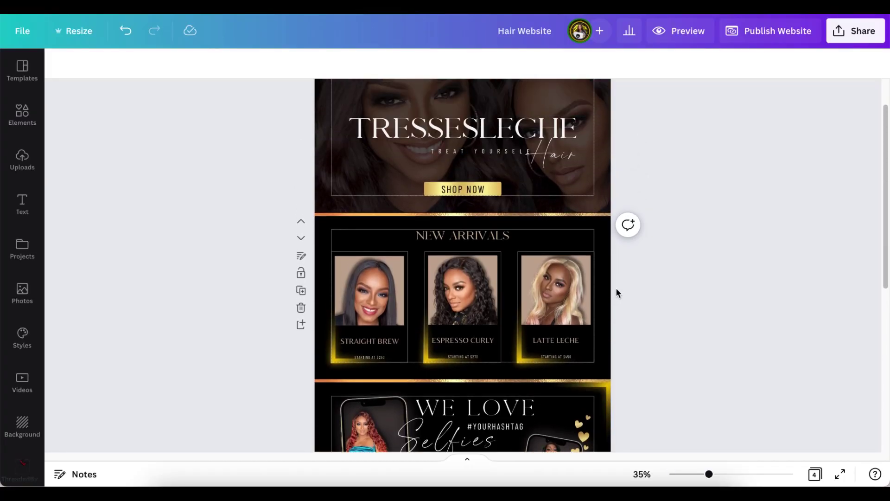
scroll(554, 294, down, 5)
scroll(559, 309, up, 3)
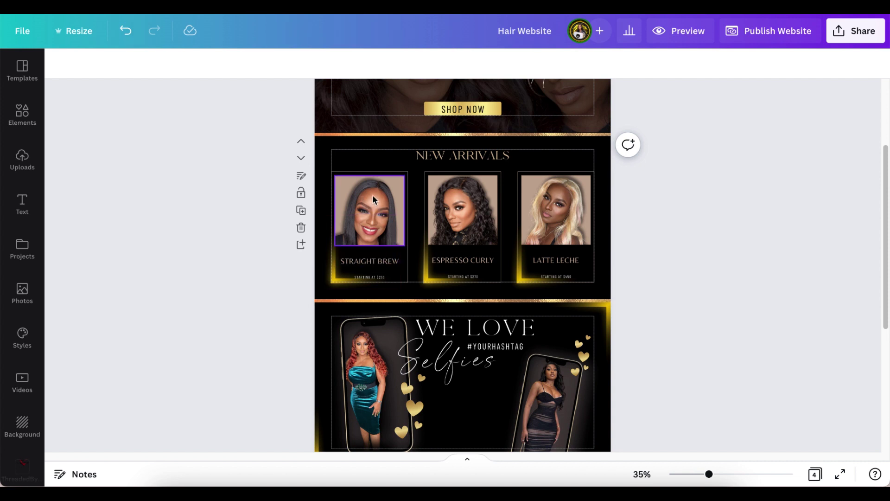
click(386, 261)
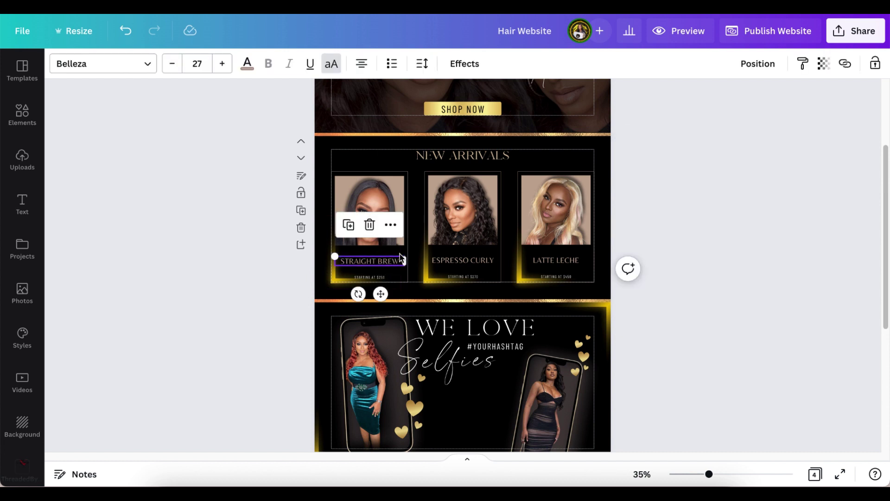
click(845, 68)
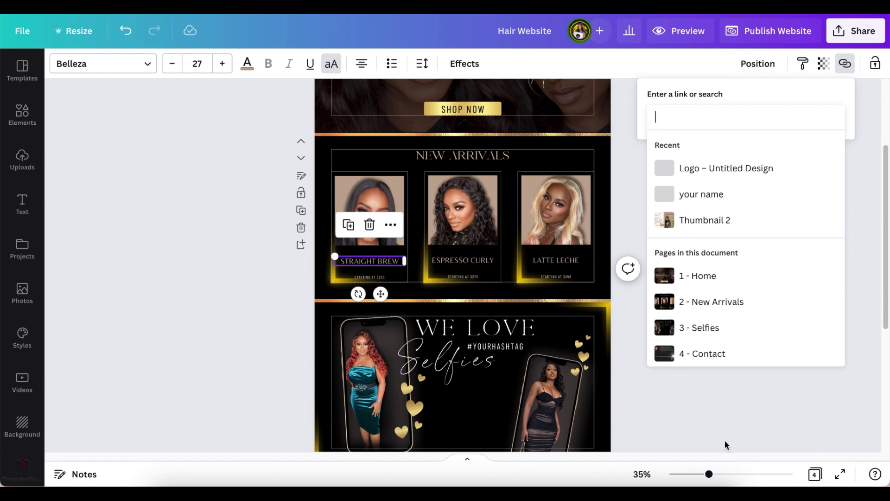
click(728, 420)
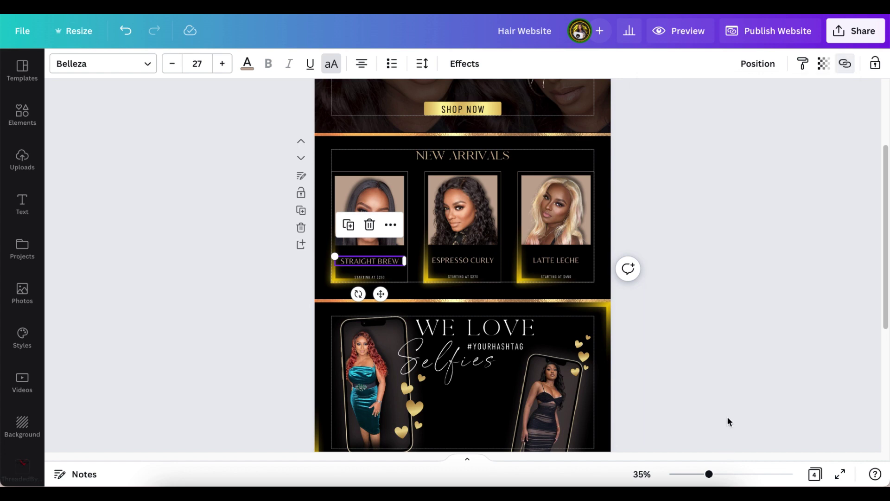
click(449, 270)
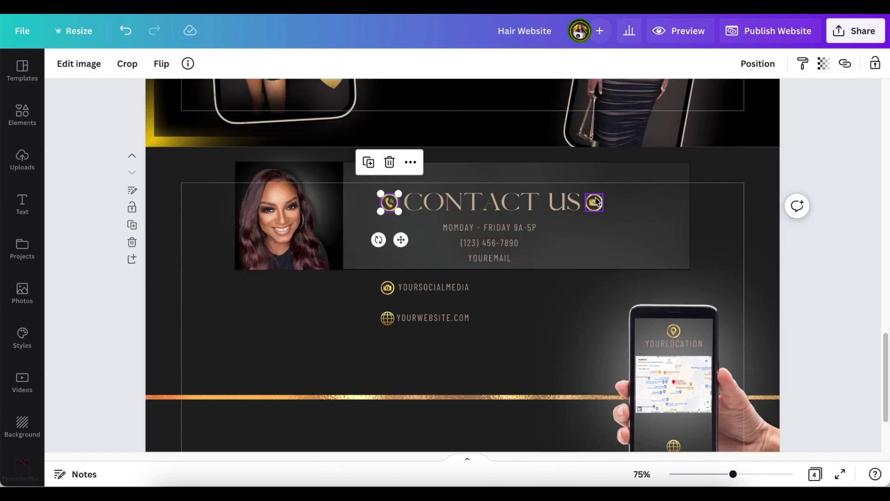
- Link the envelope icon beside CONTACT US to the salon's email address
click(595, 203)
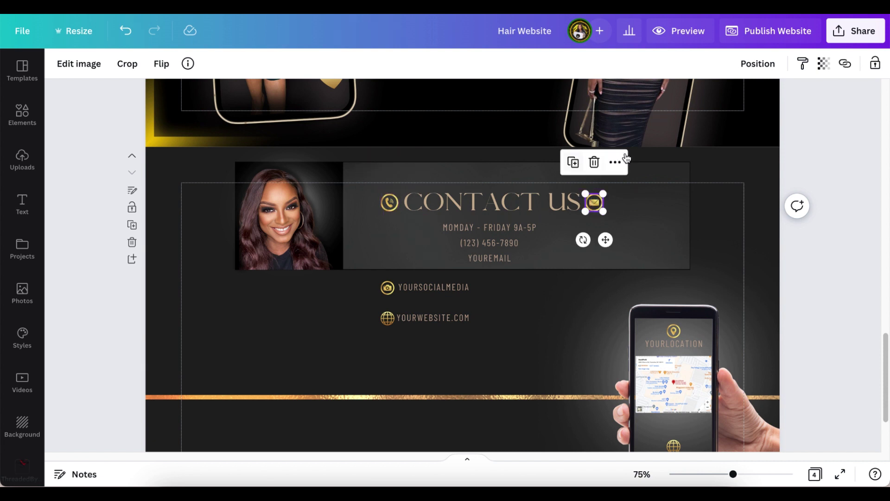
click(845, 65)
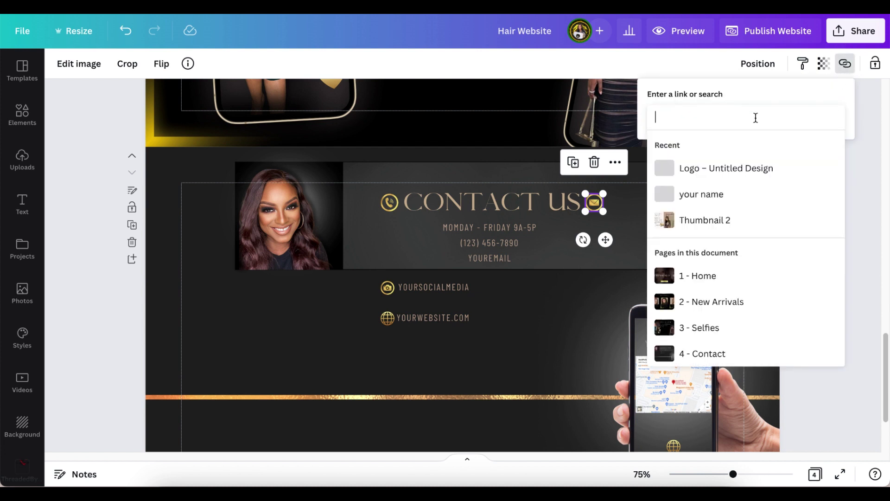
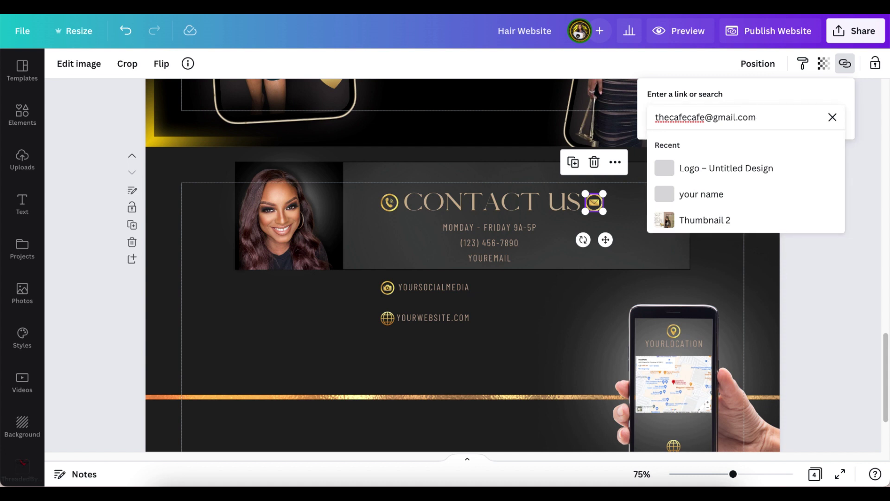
key(Return)
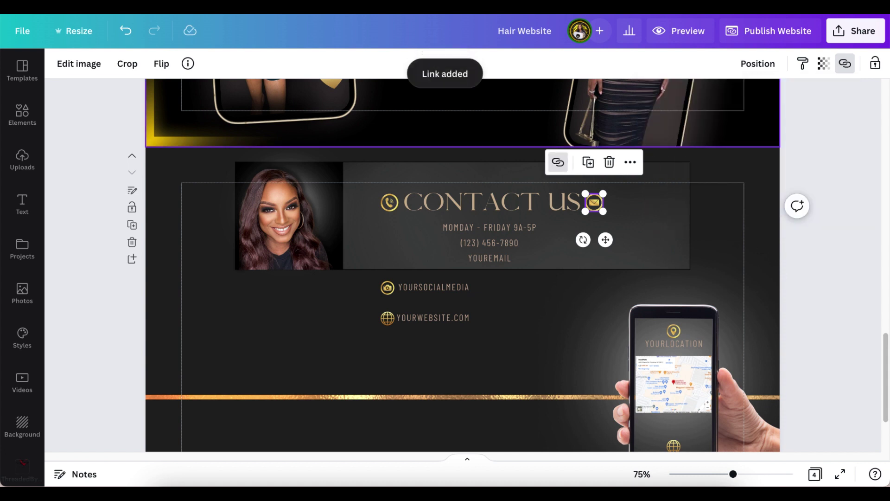
click(818, 164)
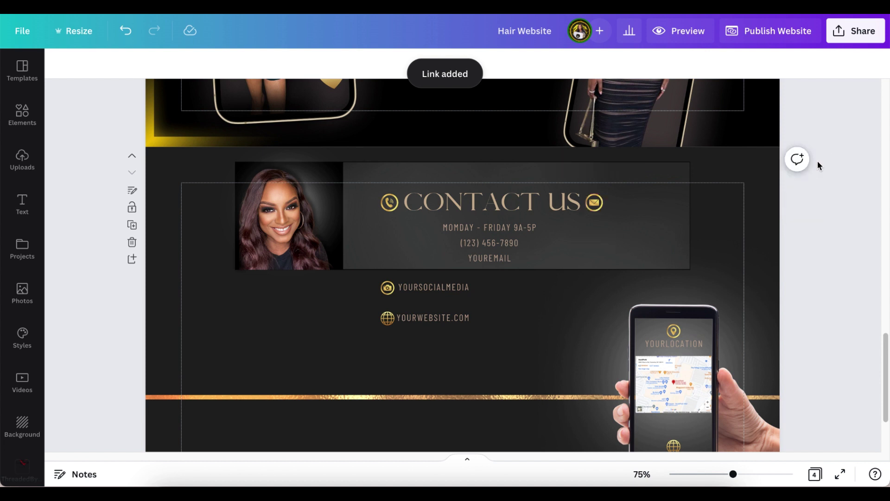
- Preview the site full-screen and test the Contact Us envelope's email link
click(699, 32)
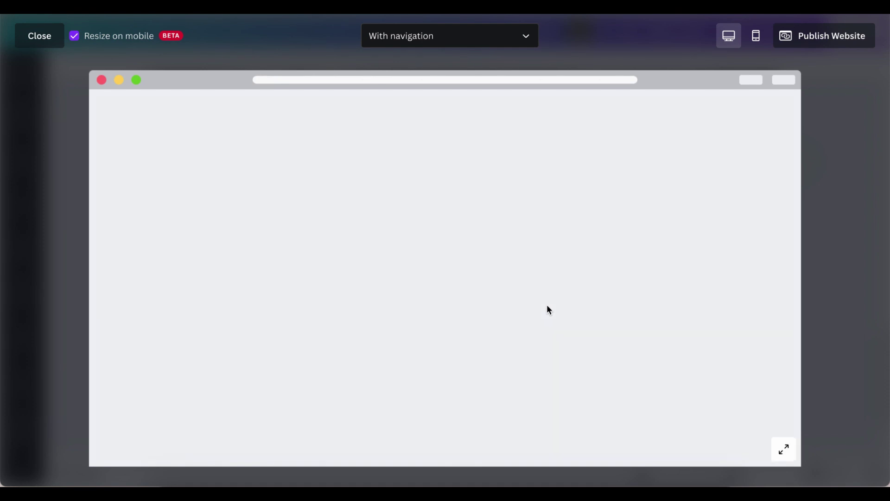
scroll(546, 311, down, 6)
scroll(546, 316, down, 10)
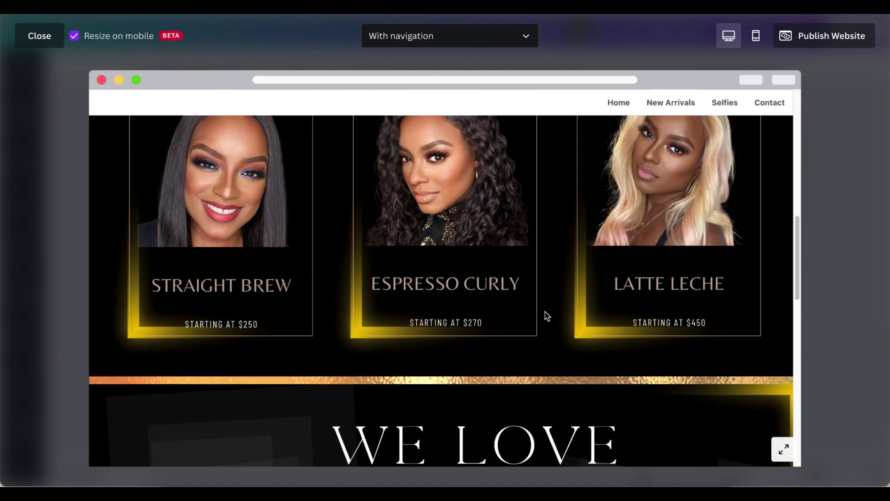
scroll(546, 312, down, 5)
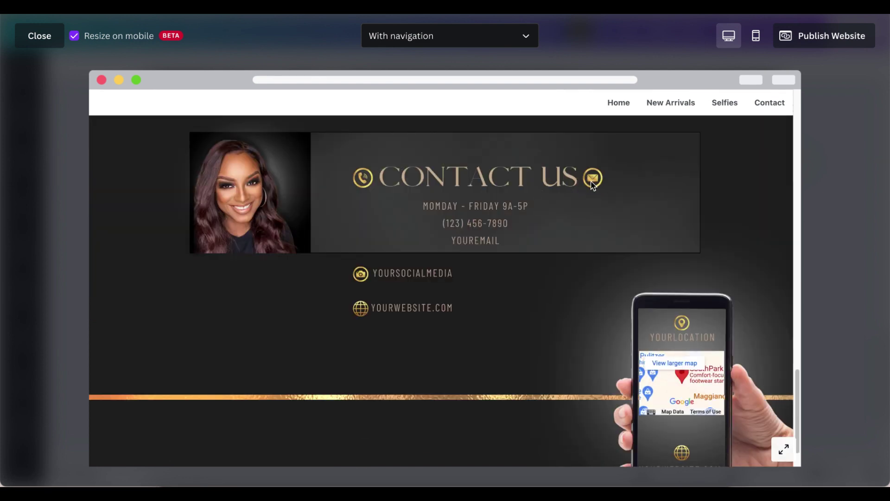
click(592, 181)
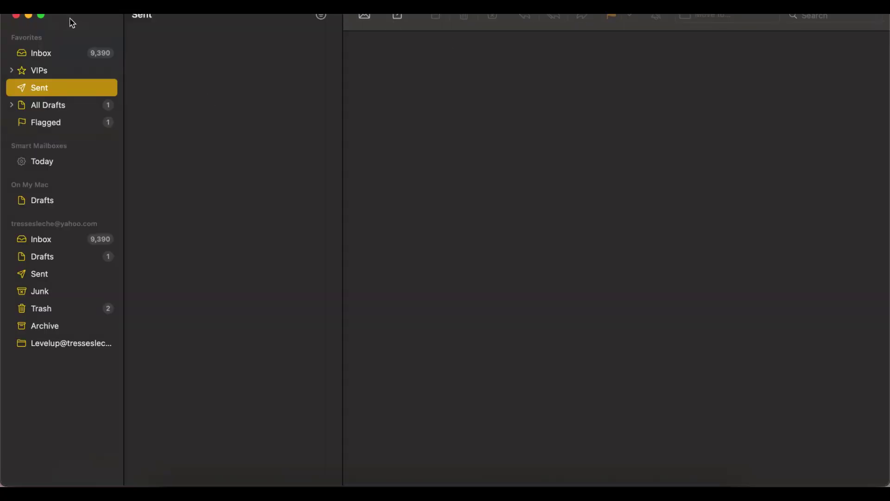
click(16, 16)
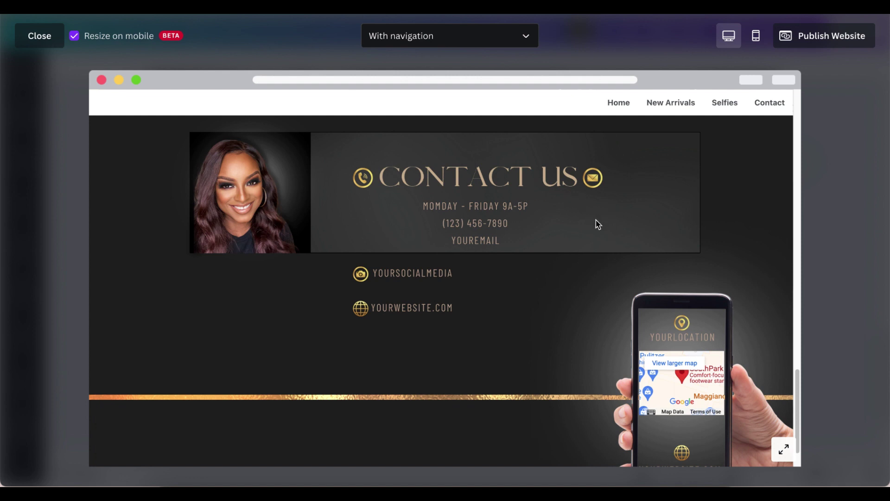
- Scroll the website preview between the Selfies and Contact Us sections
scroll(598, 224, up, 1)
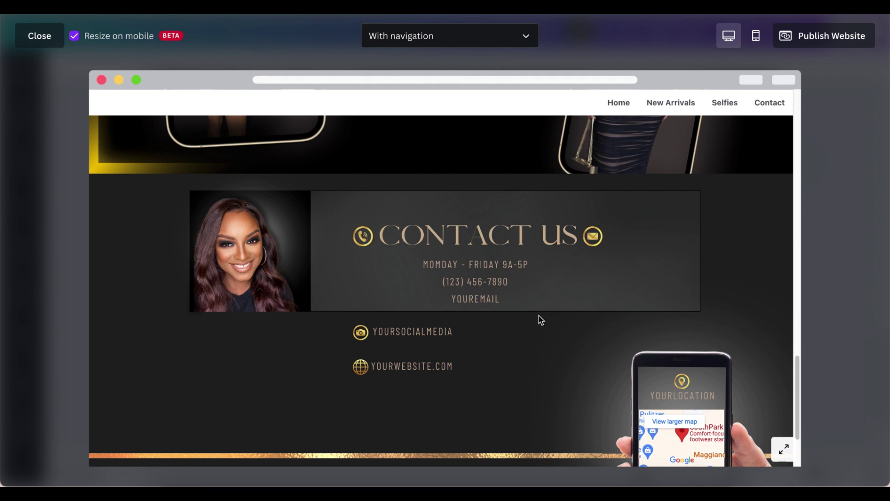
scroll(540, 317, down, 2)
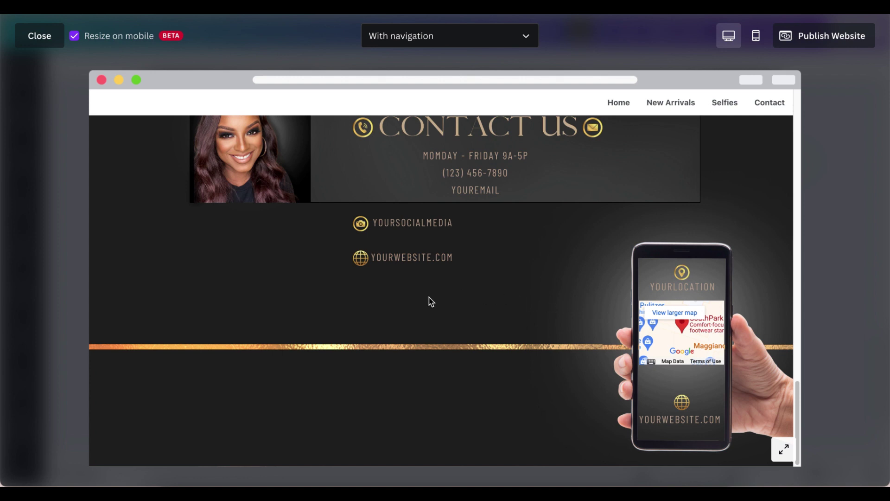
scroll(430, 302, up, 6)
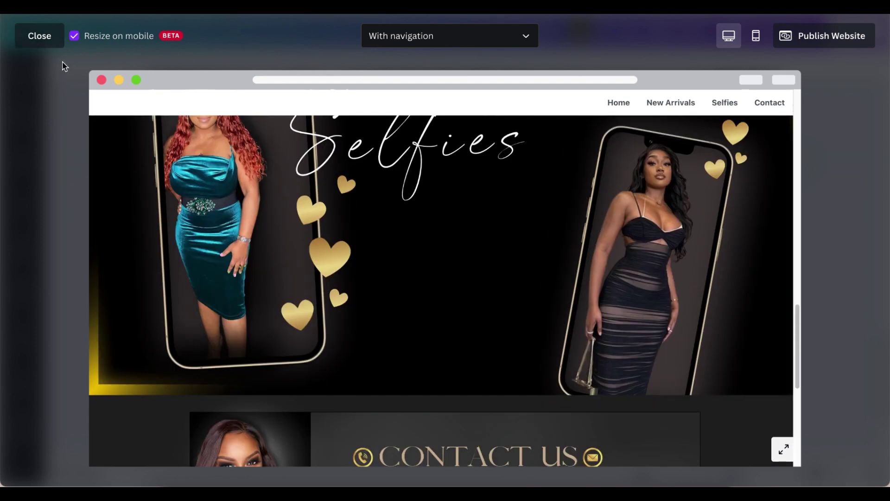
click(40, 42)
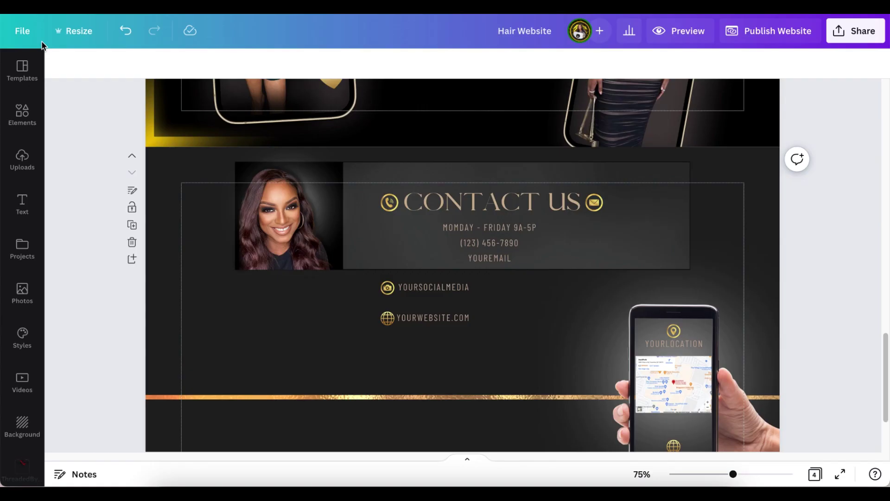
click(731, 474)
drag(731, 474, 719, 474)
scroll(774, 341, up, 2)
scroll(776, 341, up, 6)
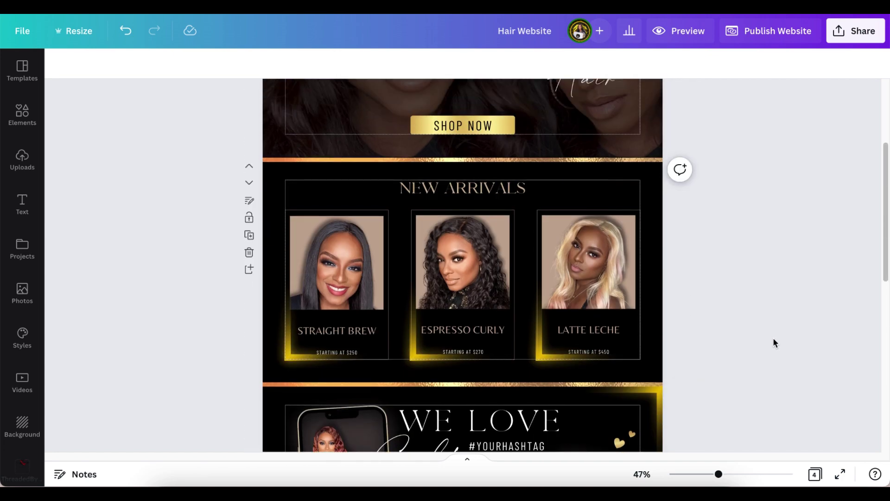
scroll(773, 338, up, 2)
scroll(773, 342, up, 2)
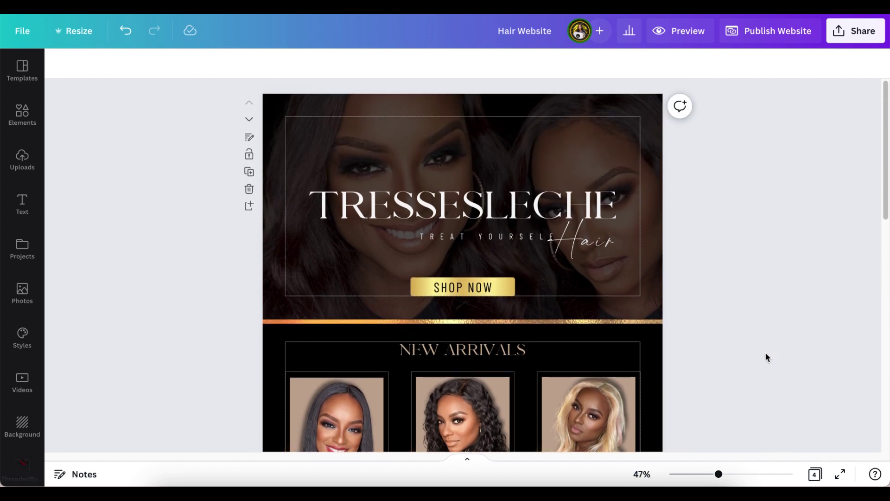
scroll(766, 358, down, 1)
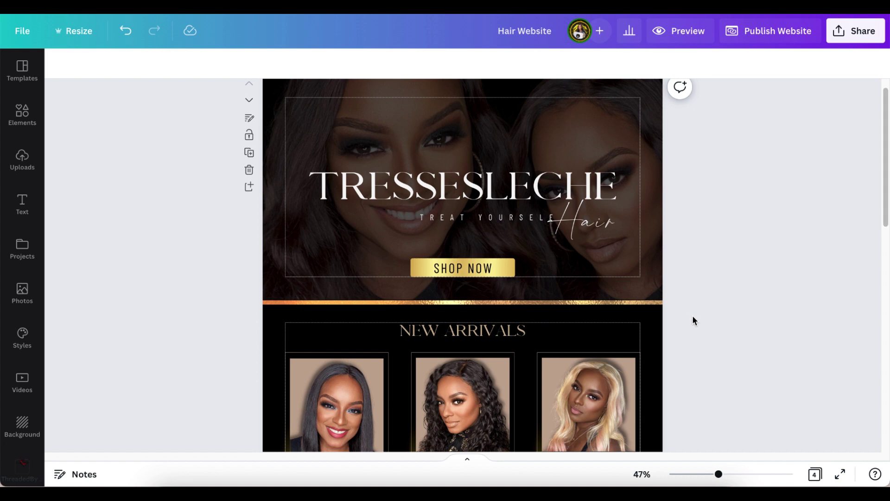
scroll(693, 318, down, 6)
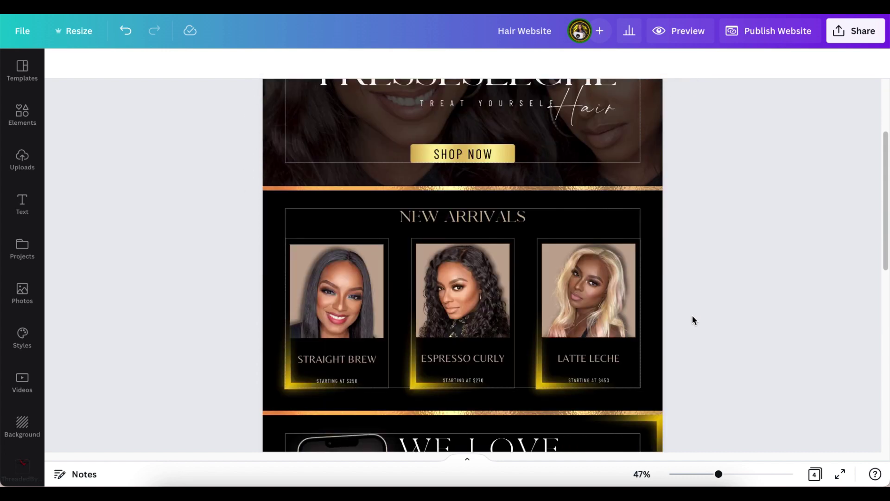